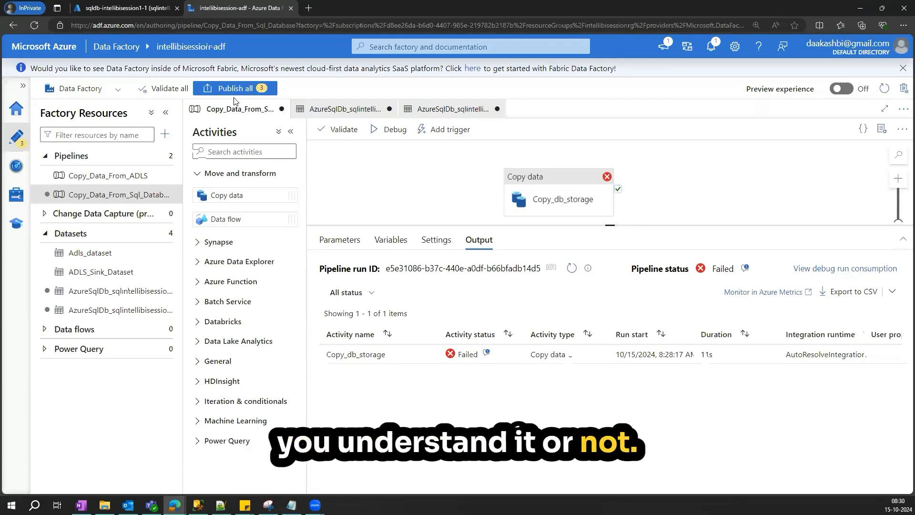
- Switch to the SQL database query editor and review the ALTER PROCEDURE statement for dbo.SalesOrder_Procedure
left_click(125, 8)
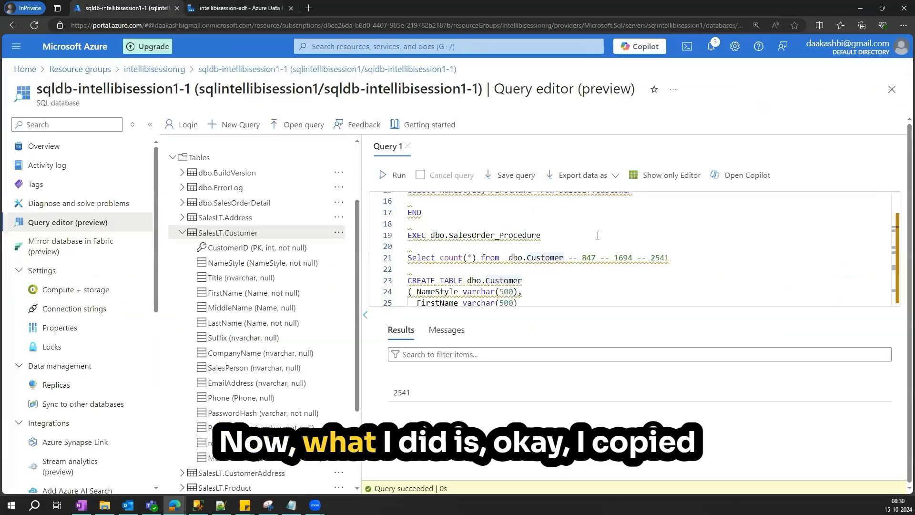
scroll(797, 254, "up", 1)
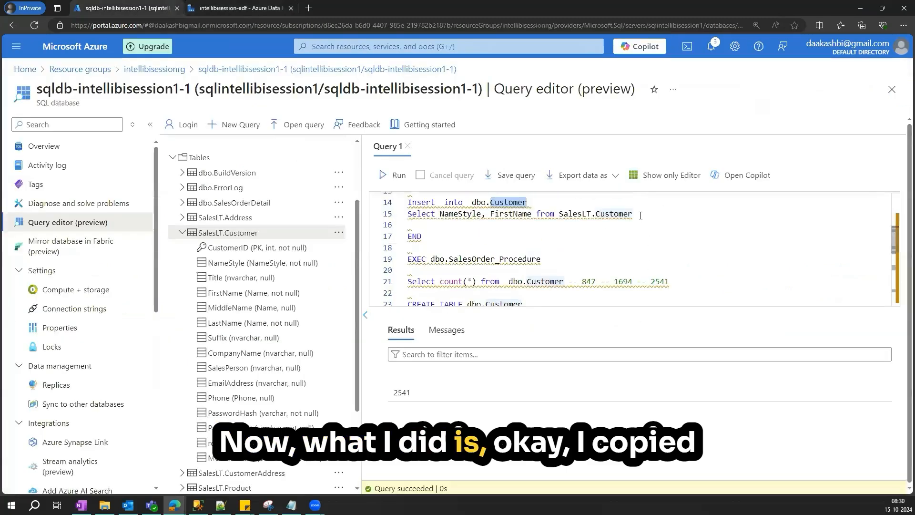
scroll(641, 215, "up", 4)
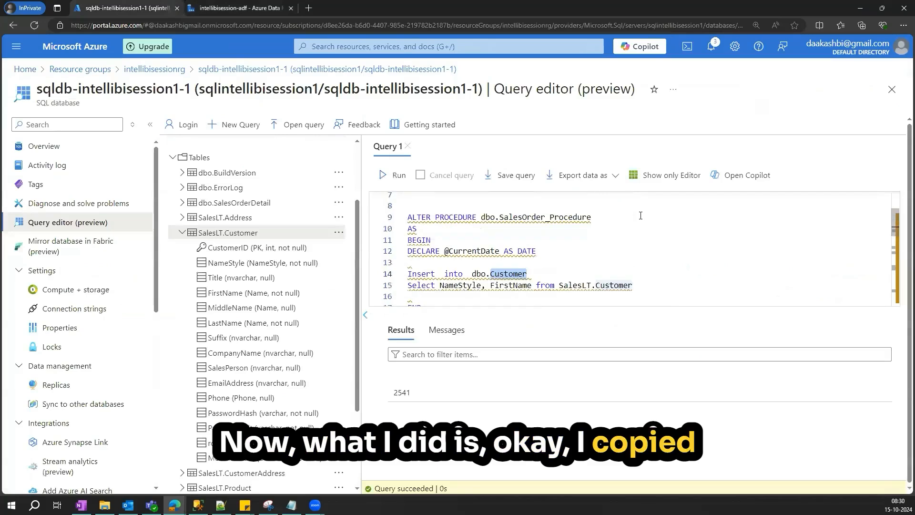
left_click_drag(409, 217, 440, 274)
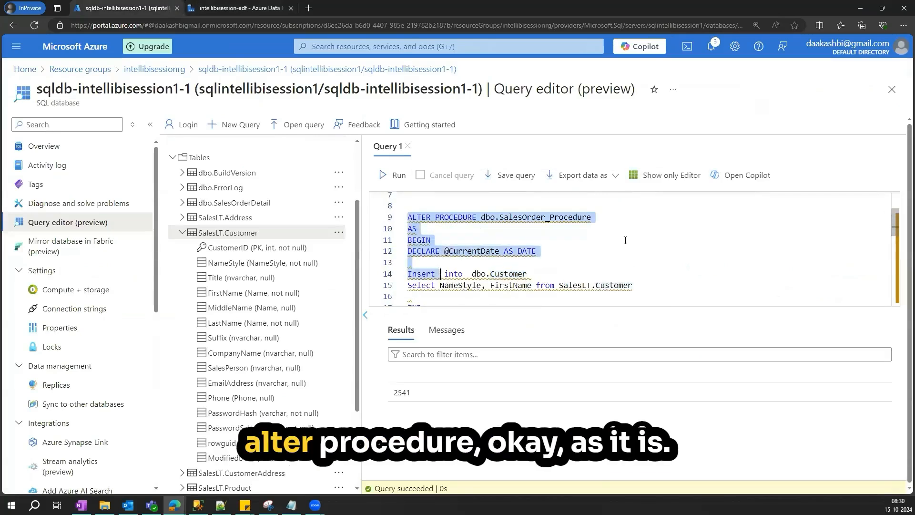
scroll(631, 244, "down", 1)
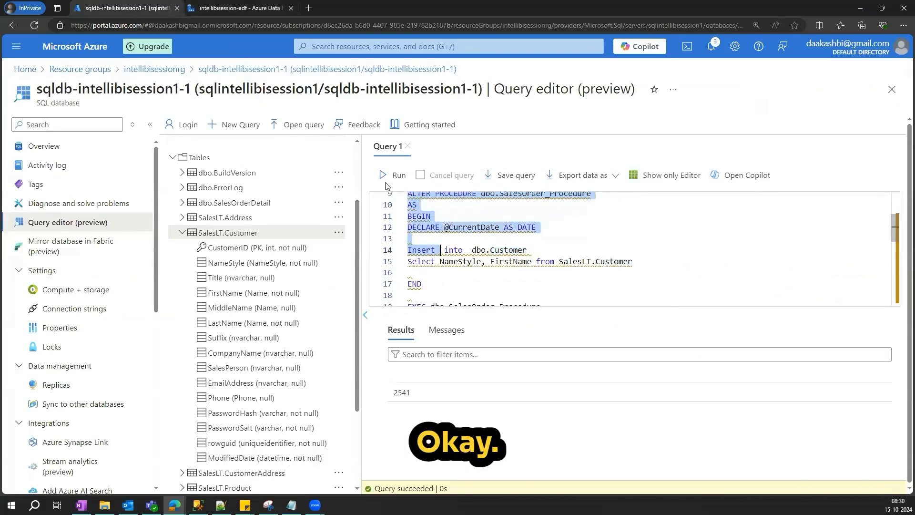
- Review the CREATE PROCEDURE statement and EXEC call for dbo.SalesOrder_Procedure_New in the script
left_click_drag(362, 158, 278, 158)
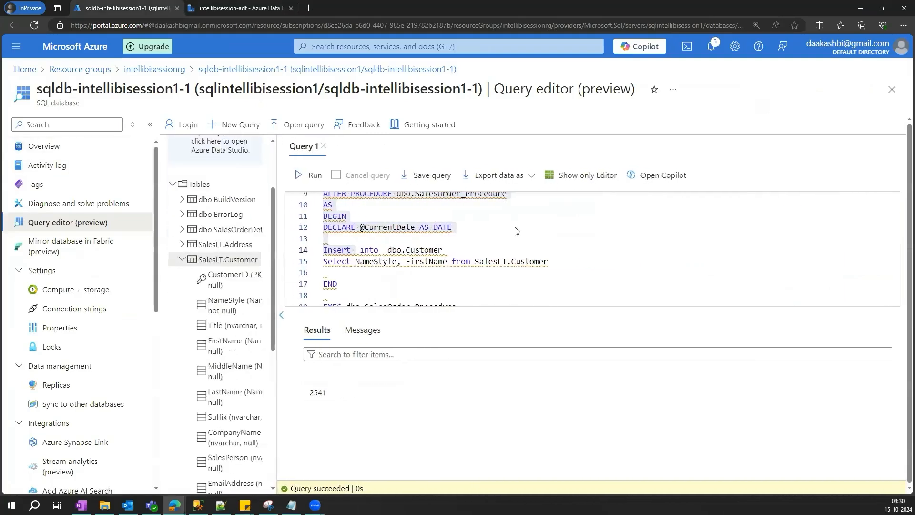
scroll(496, 302, "down", 2)
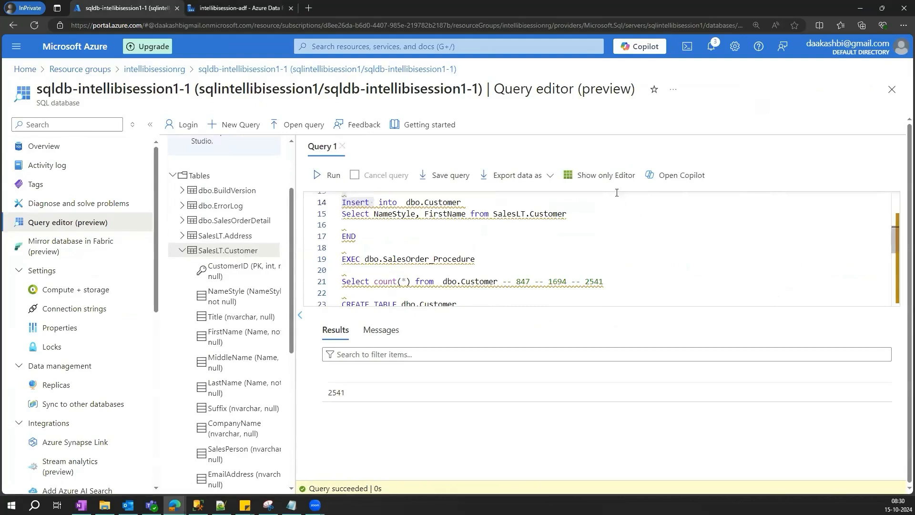
scroll(512, 214, "down", 1)
scroll(512, 215, "down", 5)
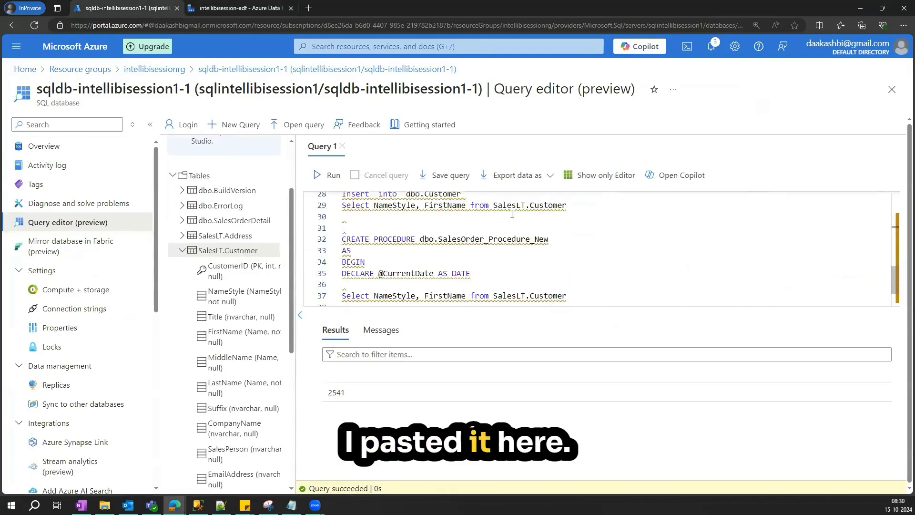
scroll(415, 236, "down", 1)
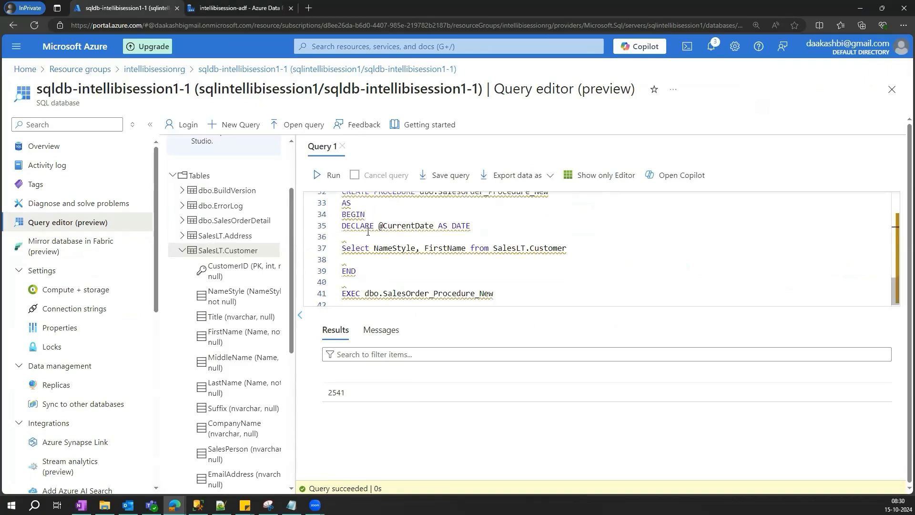
scroll(368, 232, "up", 1)
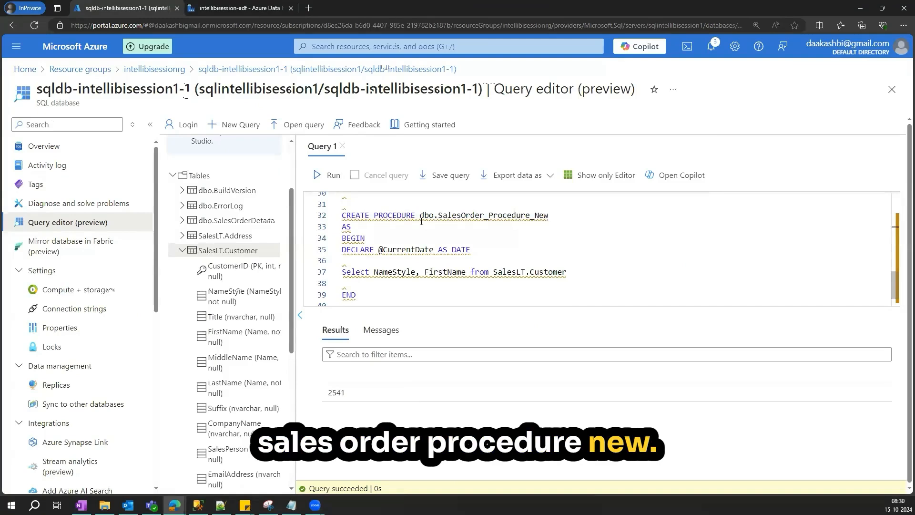
scroll(480, 251, "down", 1)
scroll(476, 255, "up", 1)
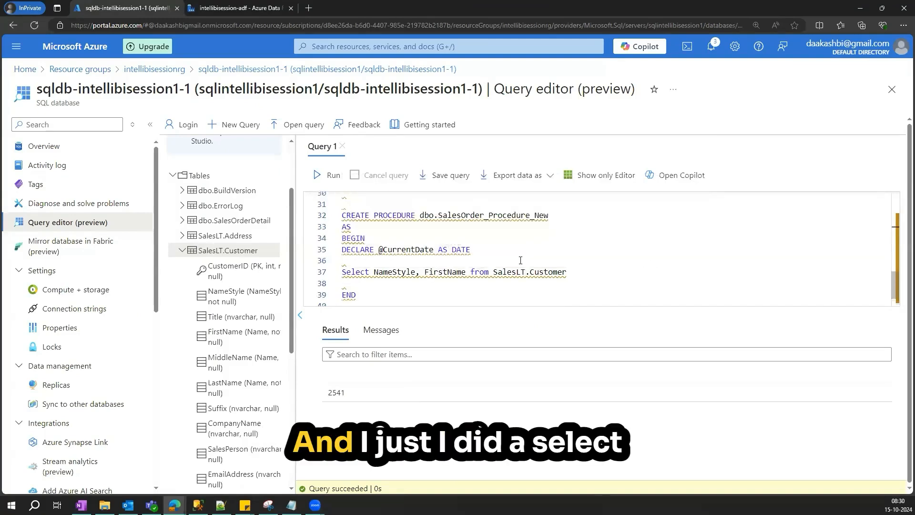
scroll(418, 247, "down", 1)
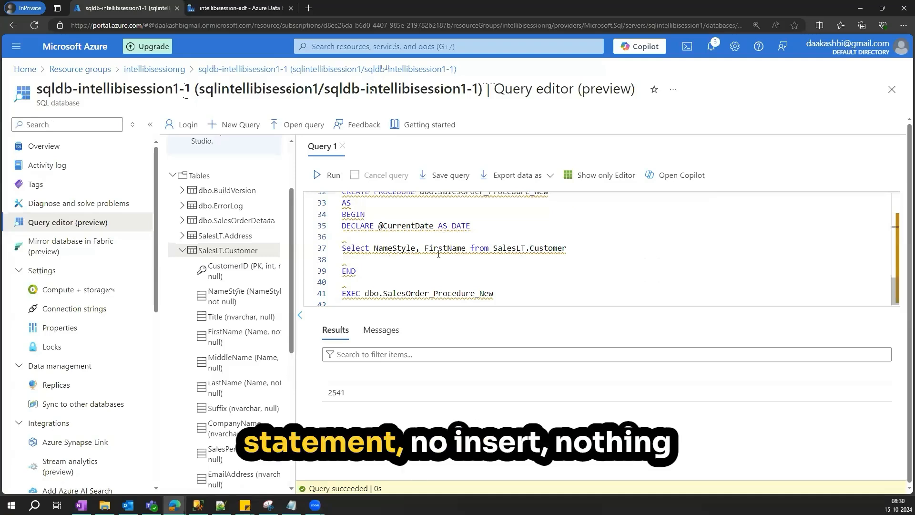
- Examine the new procedure's SELECT of NameStyle and FirstName from SalesLT.Customer
left_click_drag(565, 249, 341, 249)
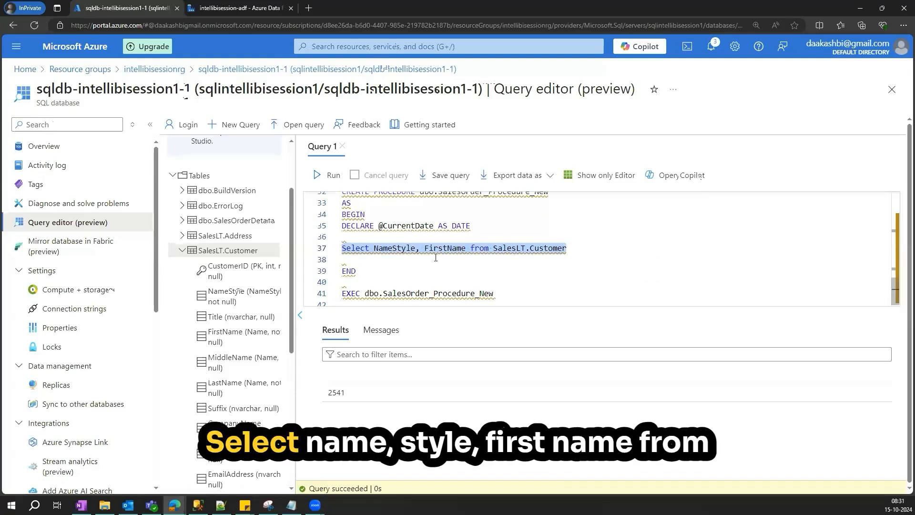
double_click(538, 249)
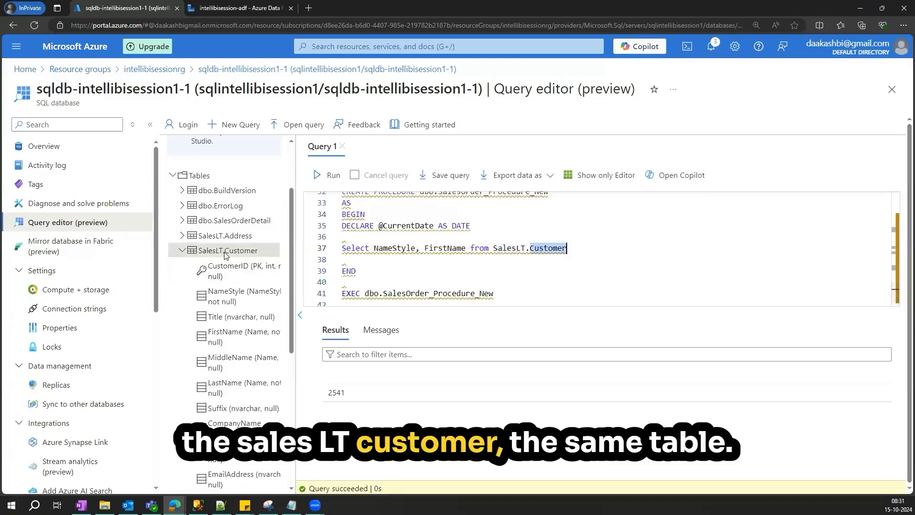
left_click_drag(375, 249, 467, 249)
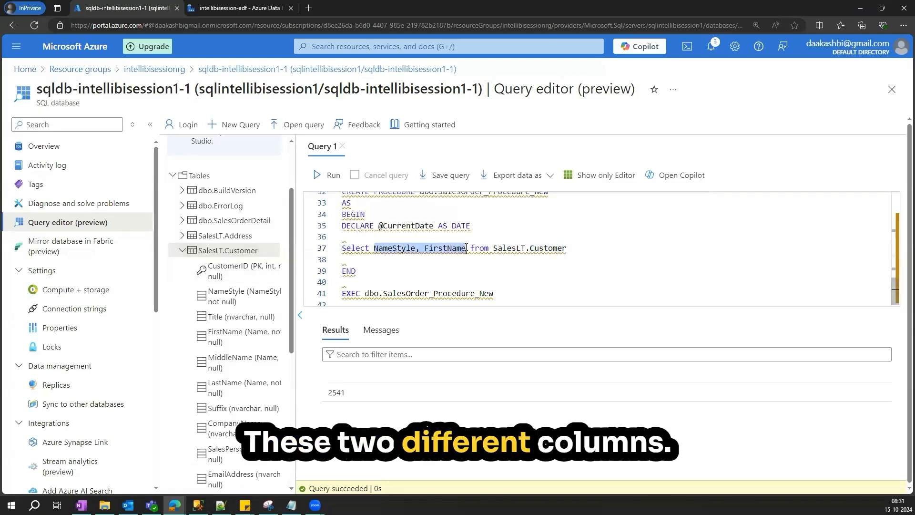
- Run the Select count(*) query on dbo.Customer
scroll(543, 263, "up", 1)
scroll(544, 263, "up", 1)
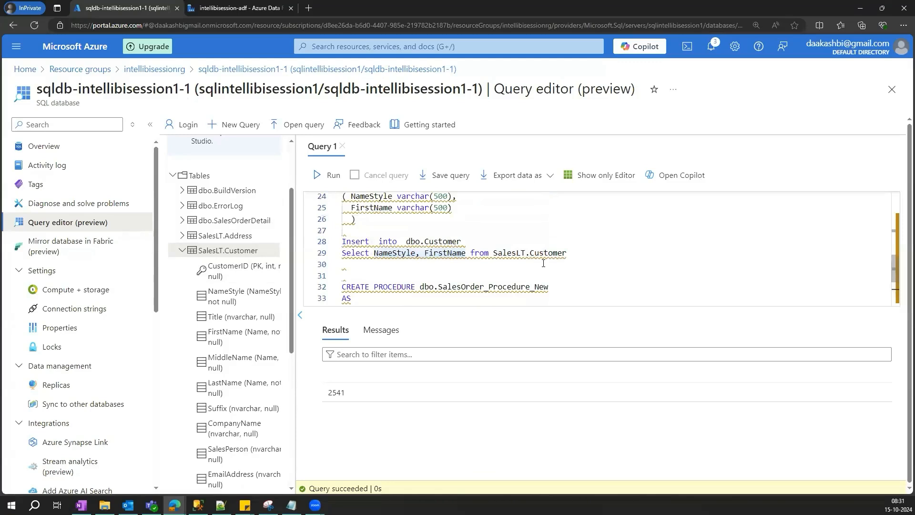
scroll(544, 263, "up", 3)
left_click_drag(604, 281, 342, 282)
left_click(319, 181)
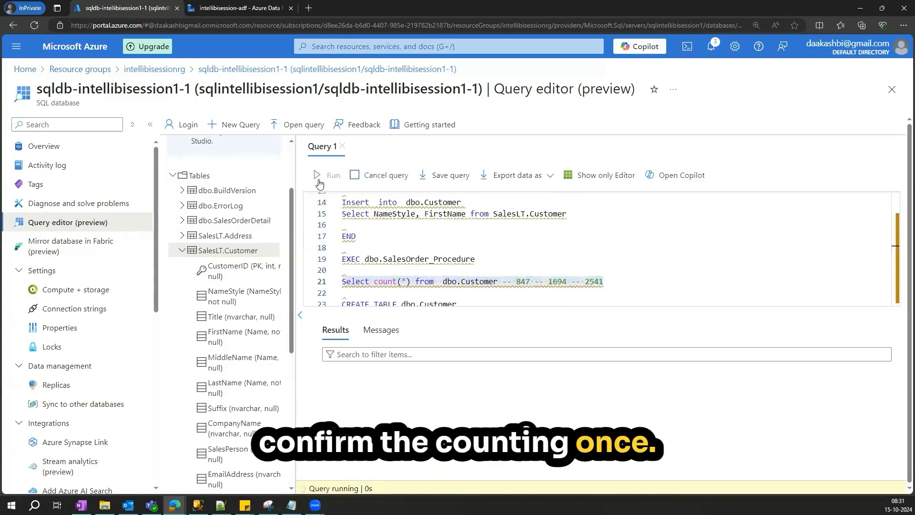
- Highlight the full dbo.SalesOrder_Procedure_New definition from CREATE PROCEDURE to END
scroll(612, 250, "down", 5)
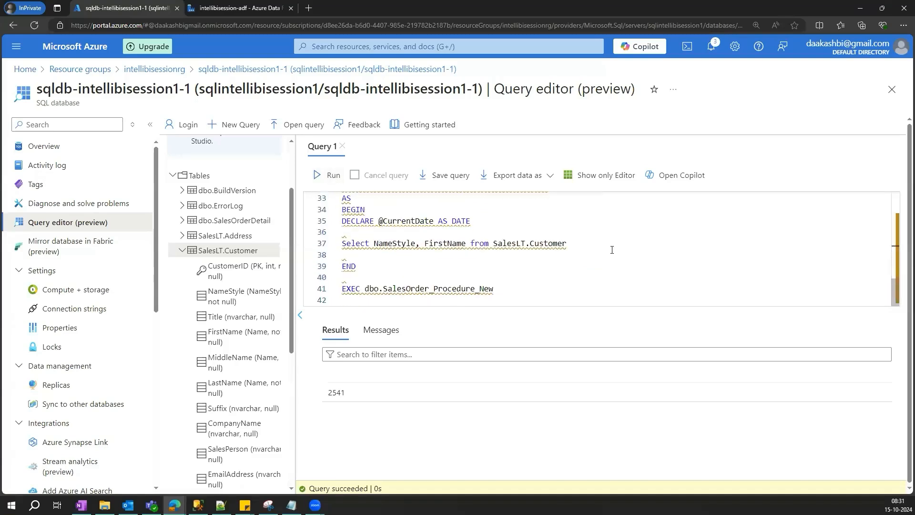
scroll(612, 250, "up", 1)
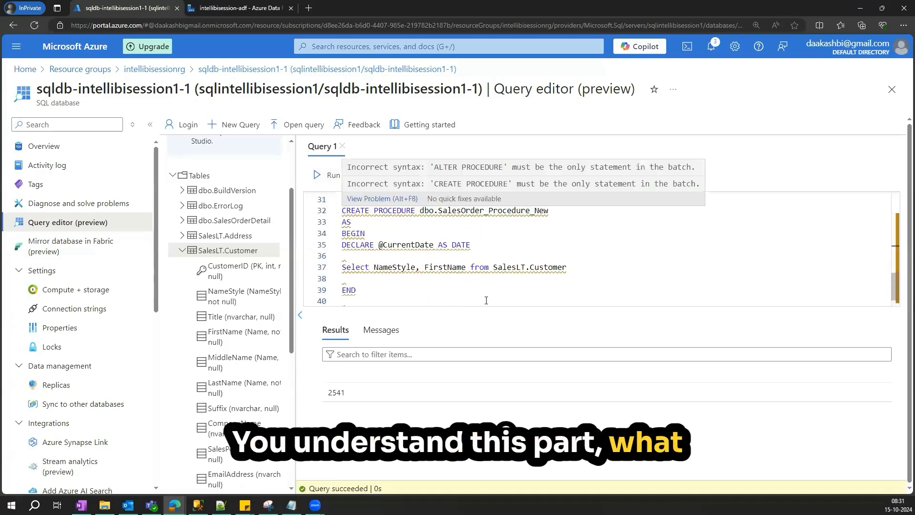
left_click_drag(342, 211, 647, 288)
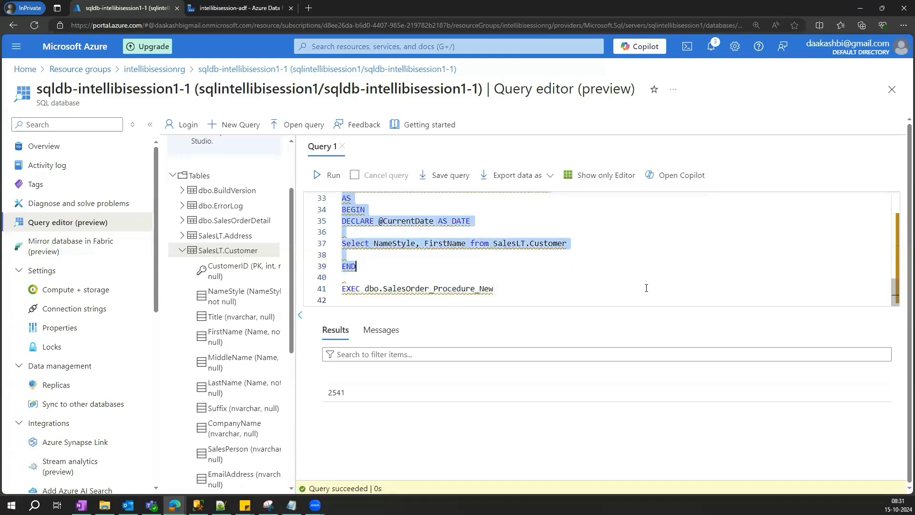
scroll(642, 288, "up", 2)
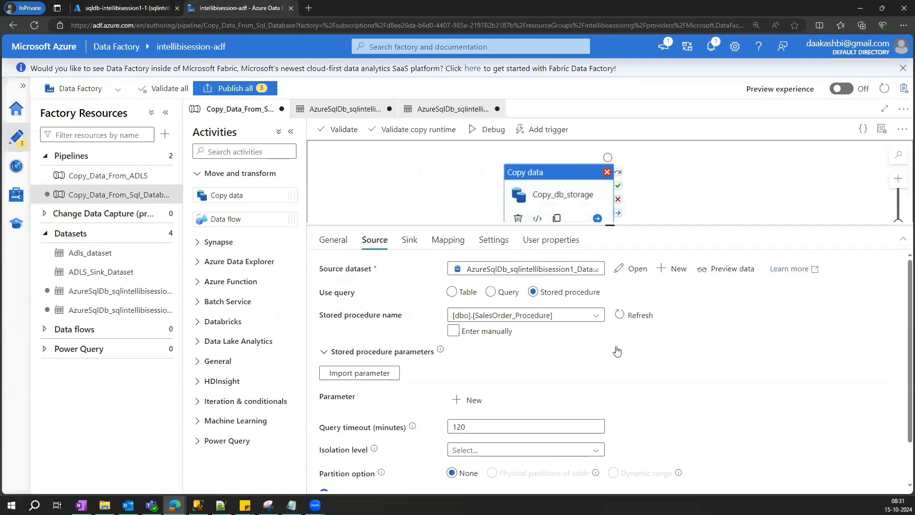
- In the copy activity's source, refresh the stored procedures and select [dbo].[SalesOrder_Procedure_New]
left_click(619, 315)
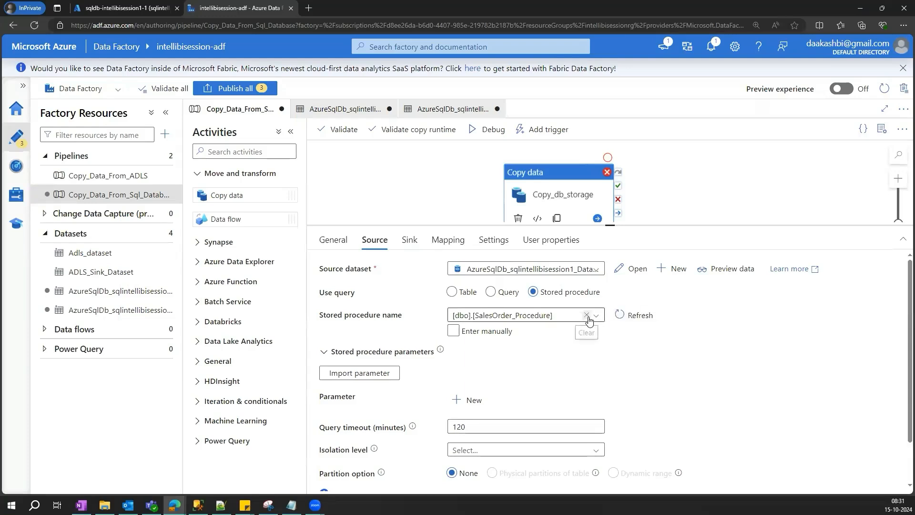
left_click(596, 319)
left_click(597, 317)
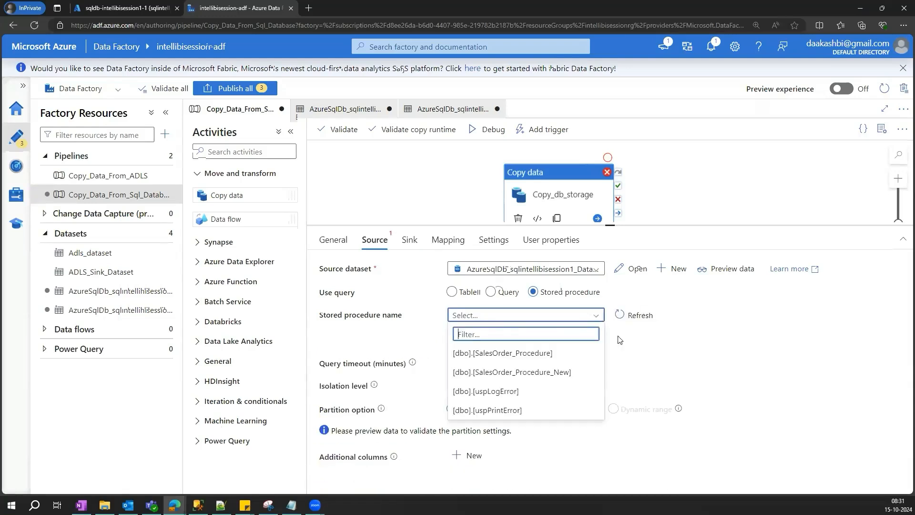
left_click(503, 373)
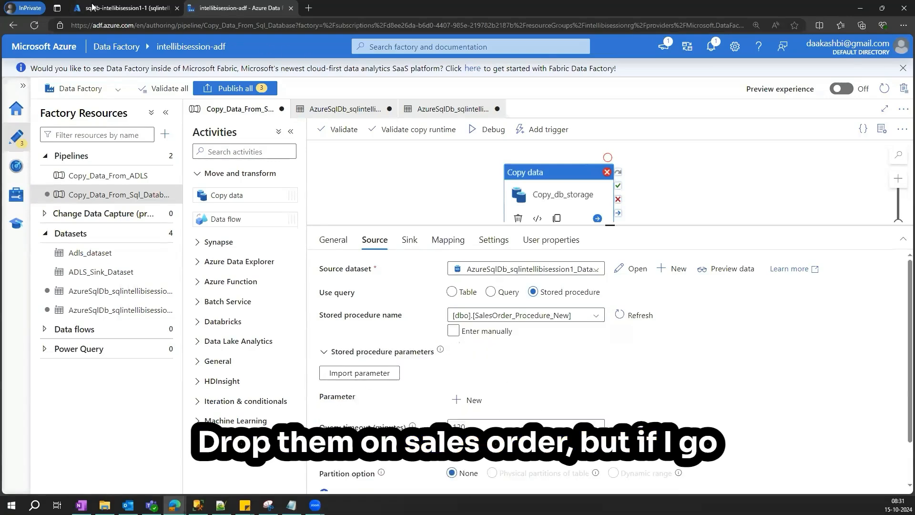
- Back in the query editor, paste the procedure name into the EXEC line and execute dbo.SalesOrder_Procedure_New
left_click(127, 8)
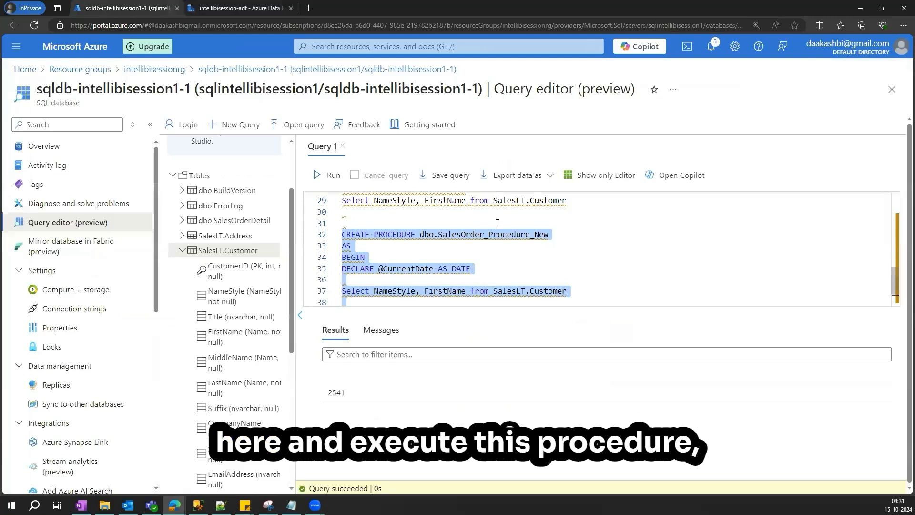
scroll(497, 223, "down", 1)
left_click(558, 220)
left_click_drag(573, 211, 420, 210)
key("ctrl+c")
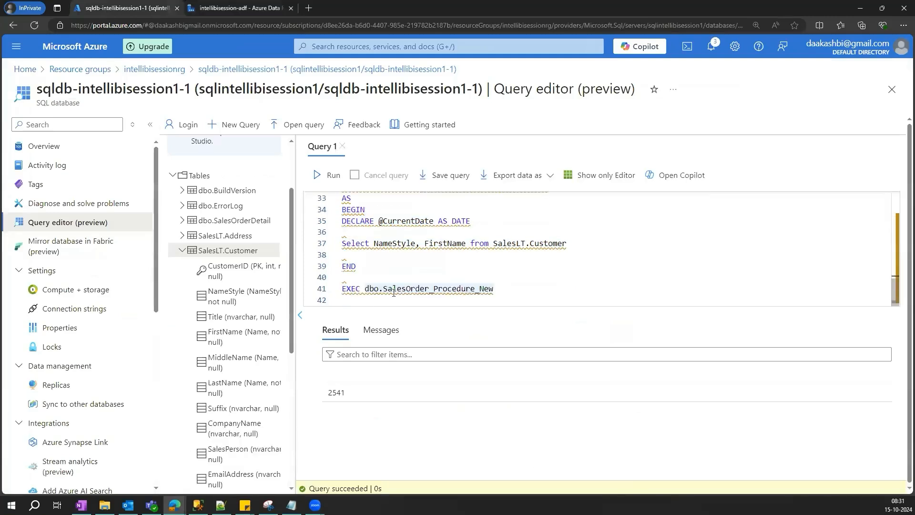
left_click(368, 288, "shift")
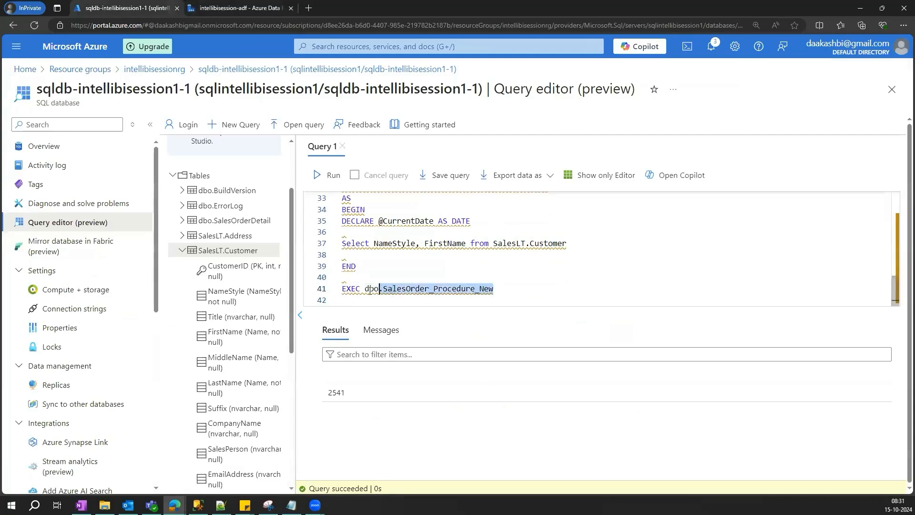
key("ctrl+v")
left_click_drag(506, 288, 339, 289)
left_click(328, 175)
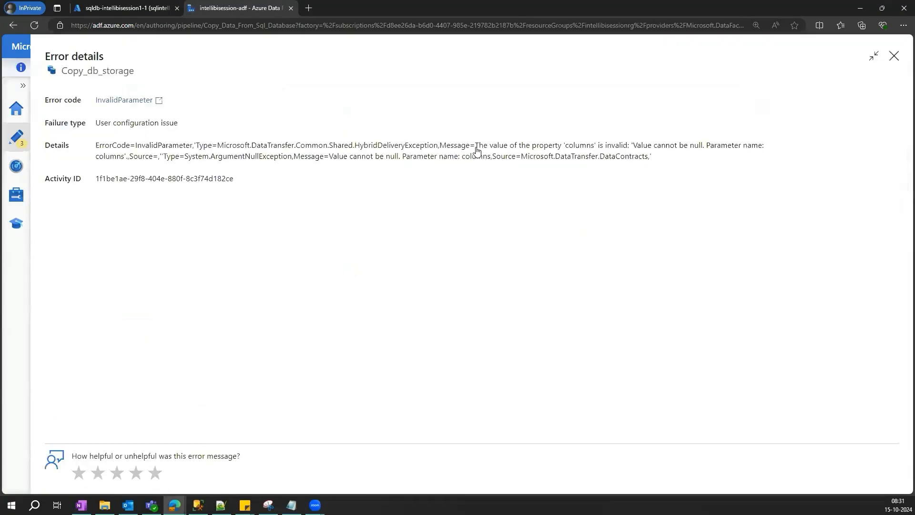
- Examine the error details message of the failed Copy_db_storage activity, then close it
left_click_drag(476, 146, 630, 149)
left_click_drag(701, 146, 480, 150)
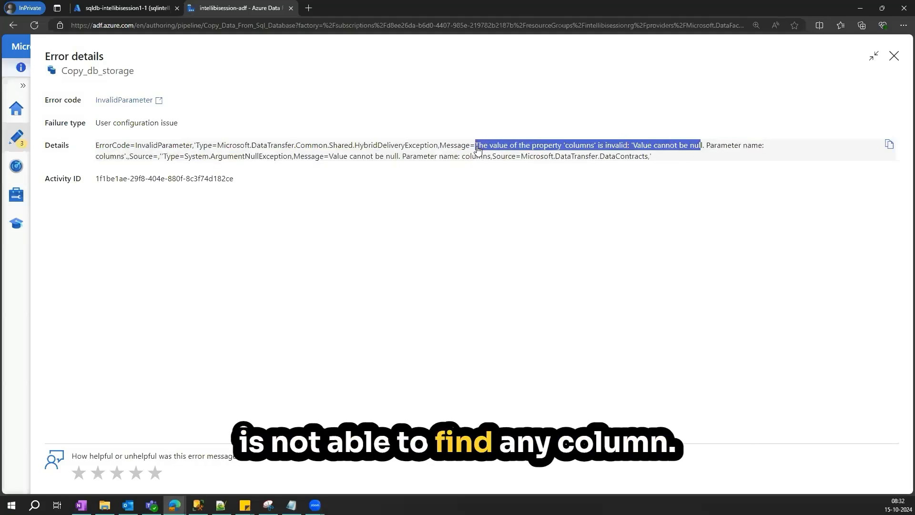
left_click(478, 177)
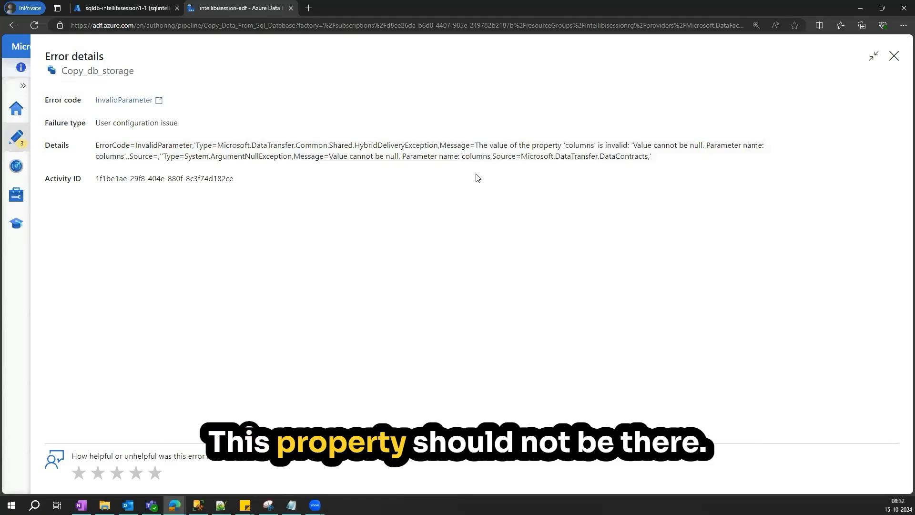
left_click(895, 54)
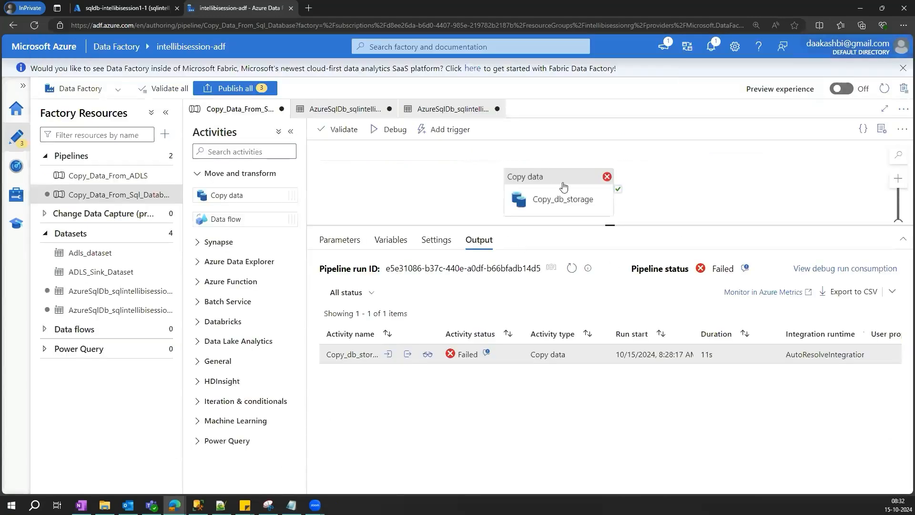
- Debug the pipeline and open the maximized error details of the failed Copy_db_storage run, highlighting the message
left_click(381, 133)
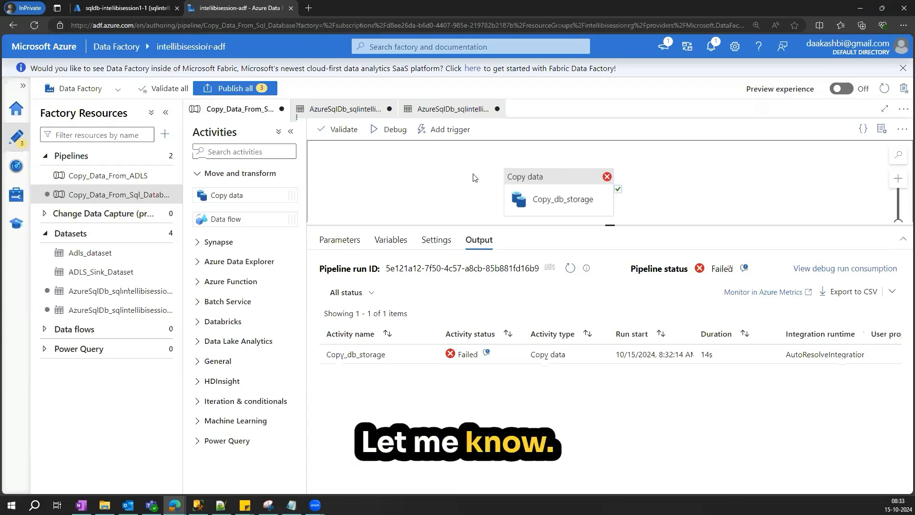
left_click(487, 353)
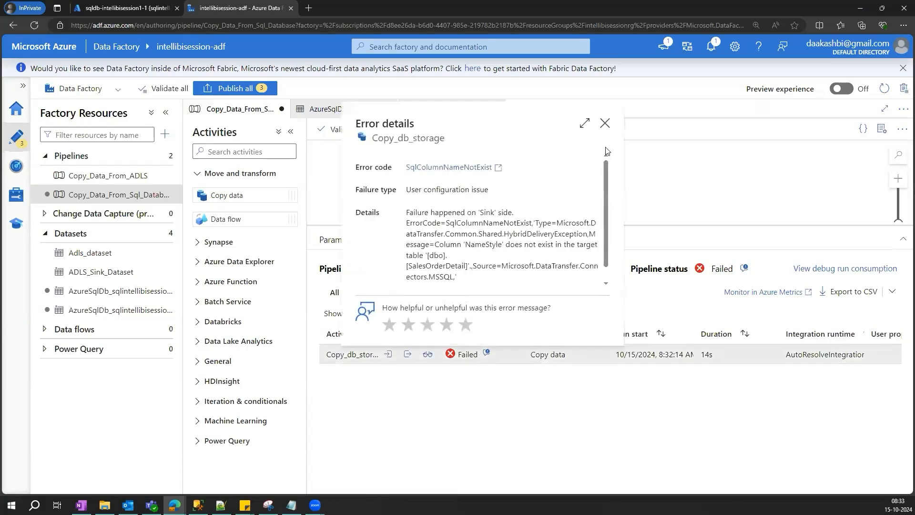
left_click(584, 125)
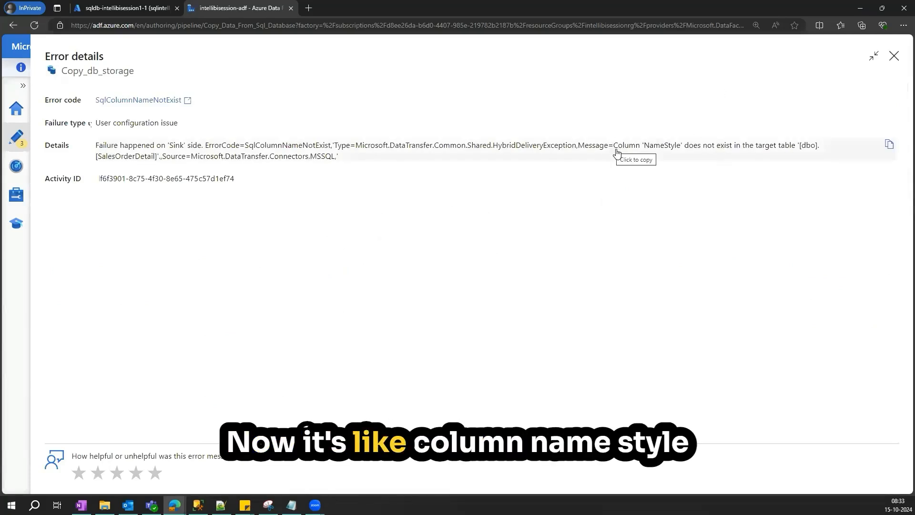
left_click_drag(815, 154, 617, 149)
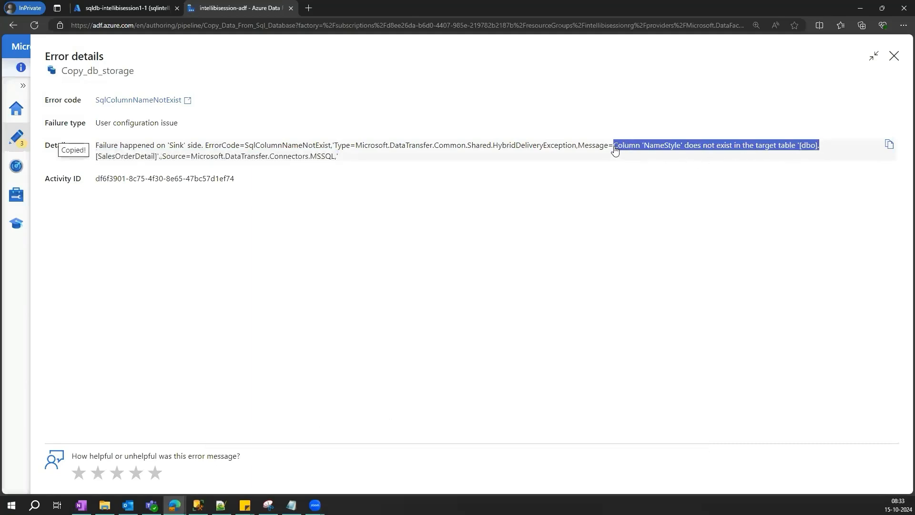
- Close the error details and open the copy activity's sink dataset to examine its target table
left_click(894, 55)
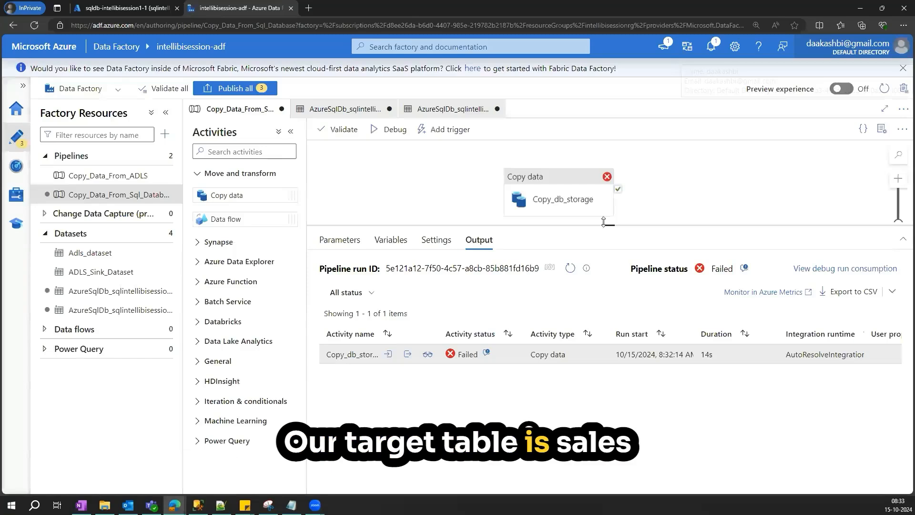
left_click_drag(604, 221, 605, 294)
left_click(566, 196)
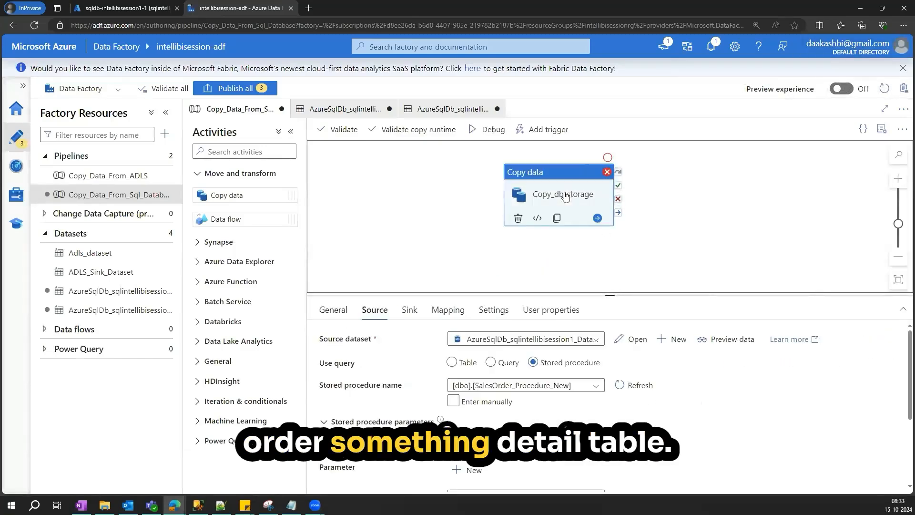
left_click(410, 310)
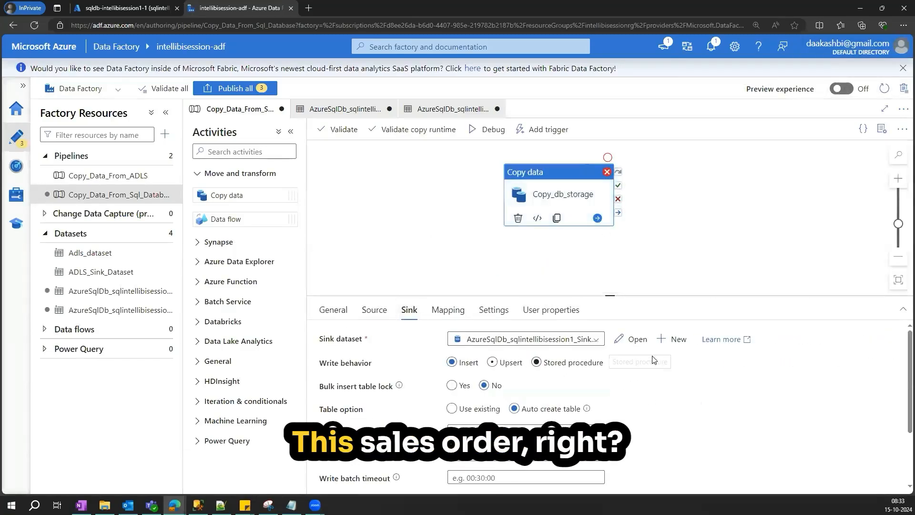
left_click(620, 339)
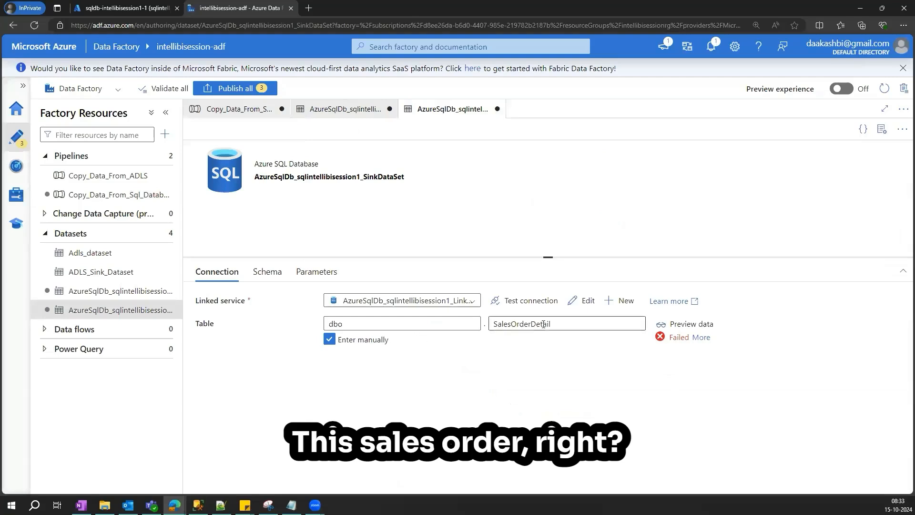
- Return to the pipeline, then switch to the database query editor and scroll through the SQL script
left_click(256, 119)
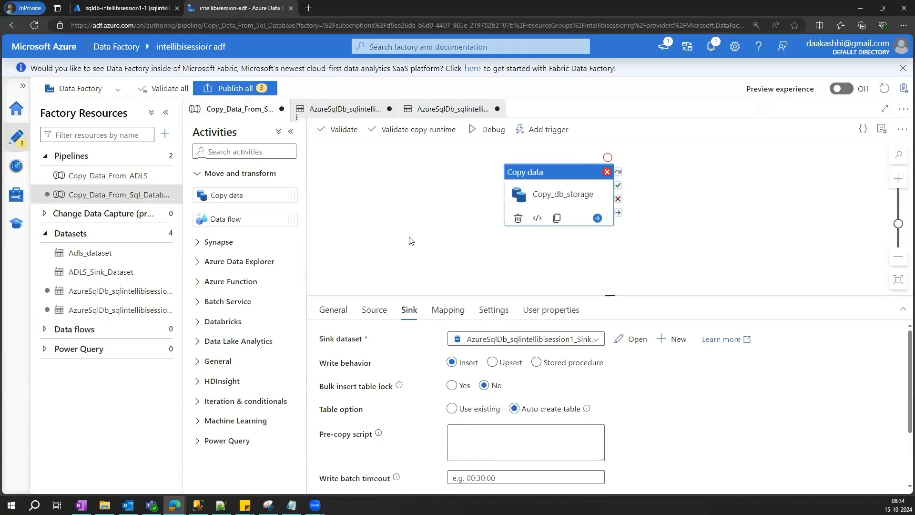
left_click_drag(604, 297, 594, 258)
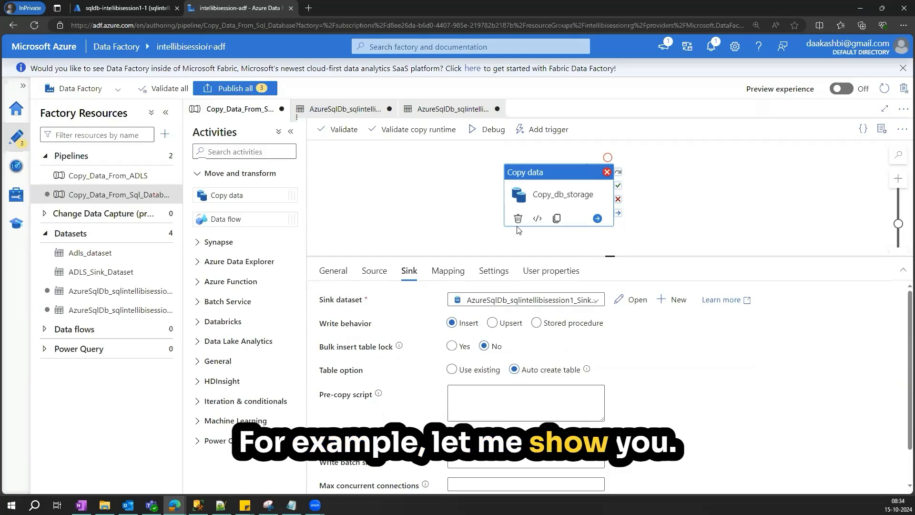
left_click(107, 8)
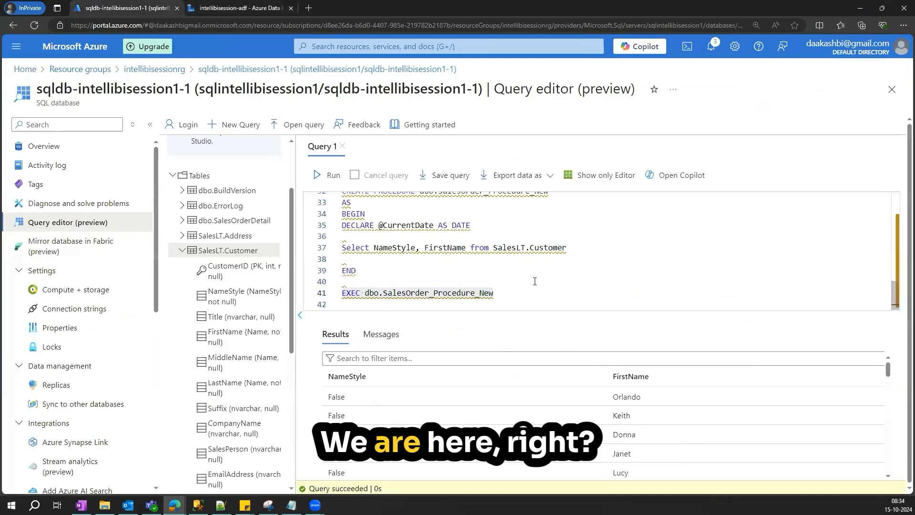
scroll(532, 275, "up", 3)
scroll(530, 267, "down", 1)
scroll(529, 267, "down", 1)
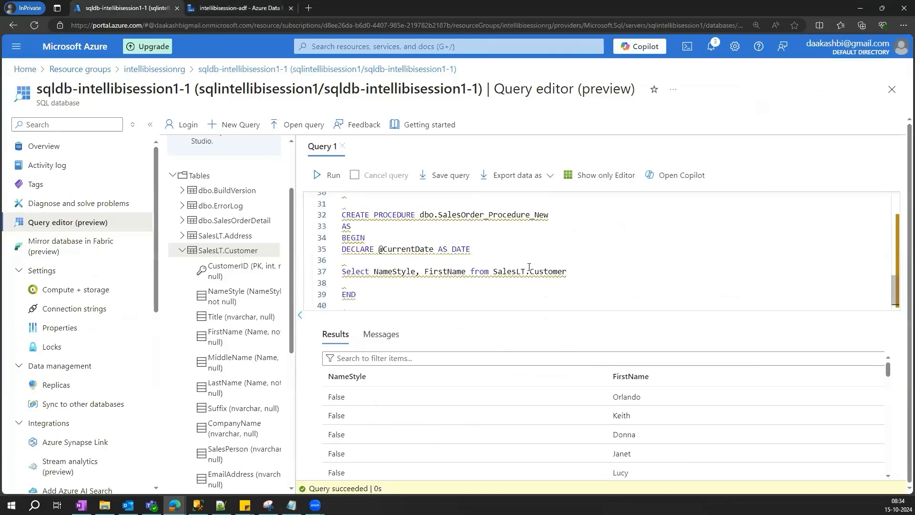
scroll(530, 267, "up", 2)
scroll(529, 267, "up", 1)
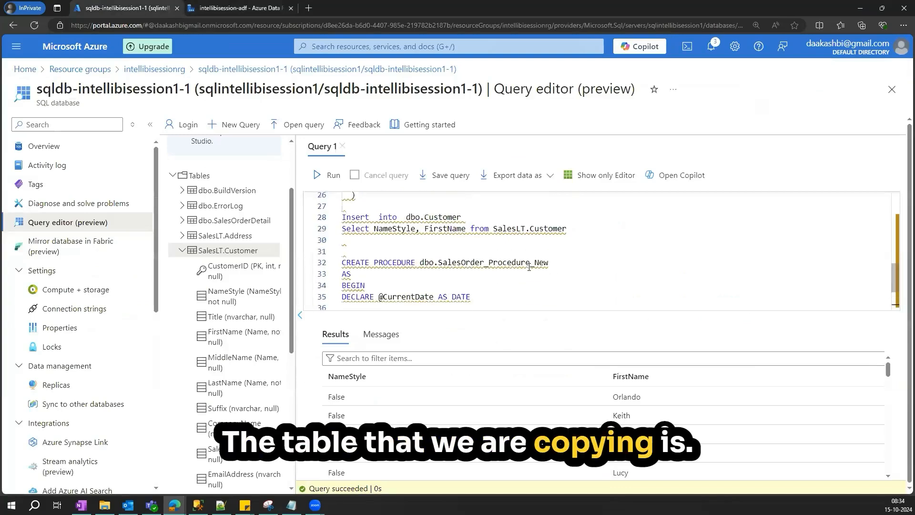
scroll(529, 267, "up", 4)
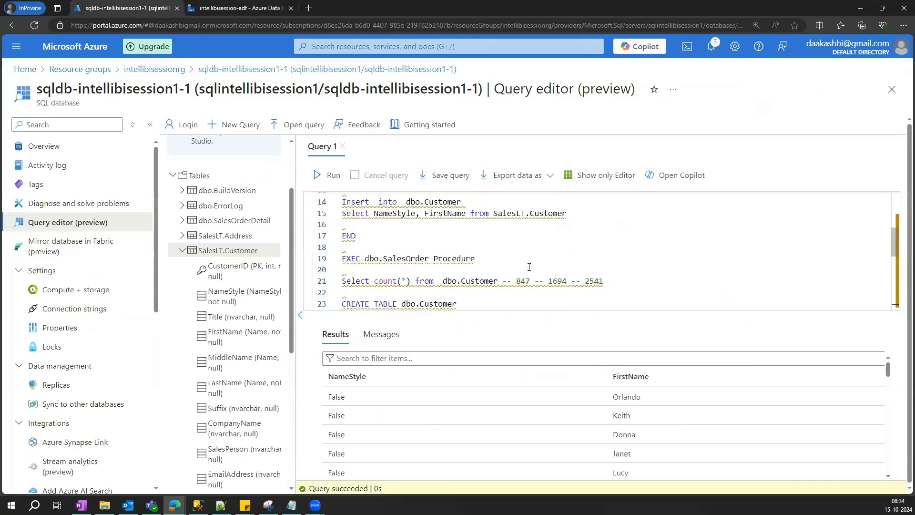
scroll(530, 267, "up", 4)
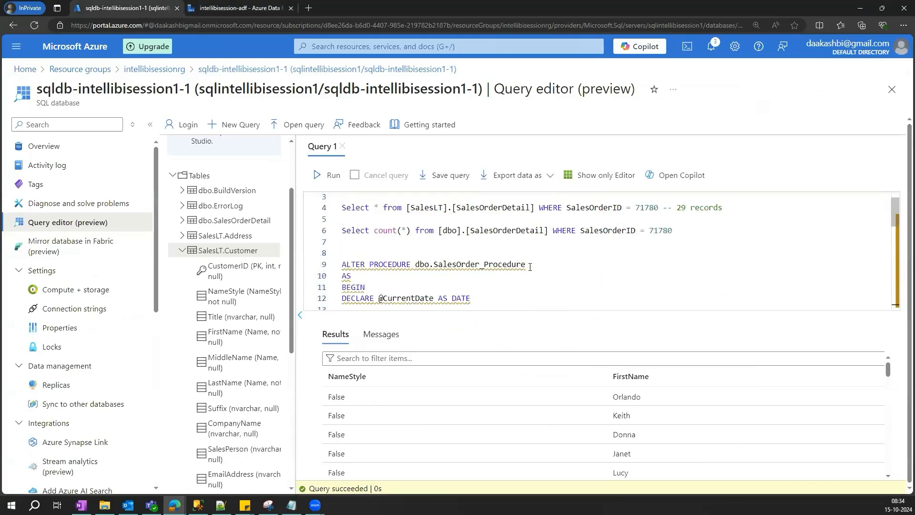
scroll(454, 237, "up", 1)
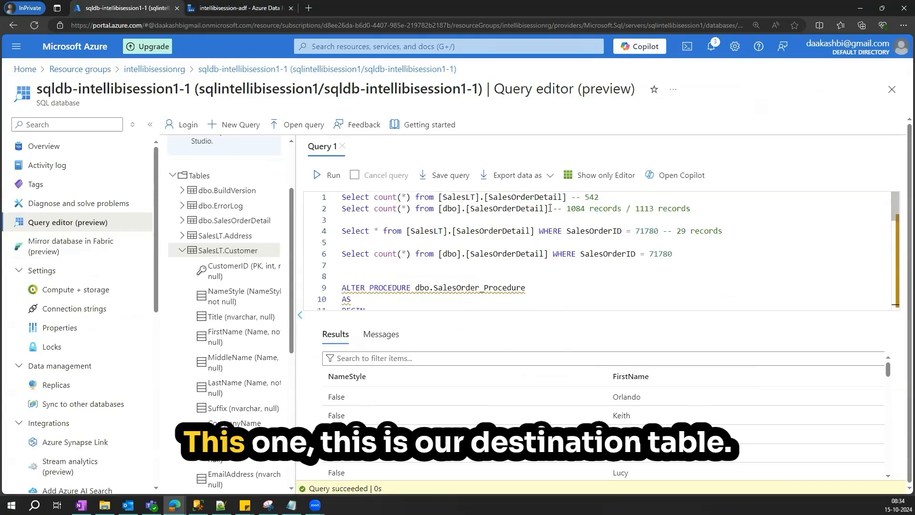
- Copy [dbo].[SalesOrderDetail] from the script and paste it on a new line at the end
left_click_drag(549, 210, 439, 210)
key("ctrl+c")
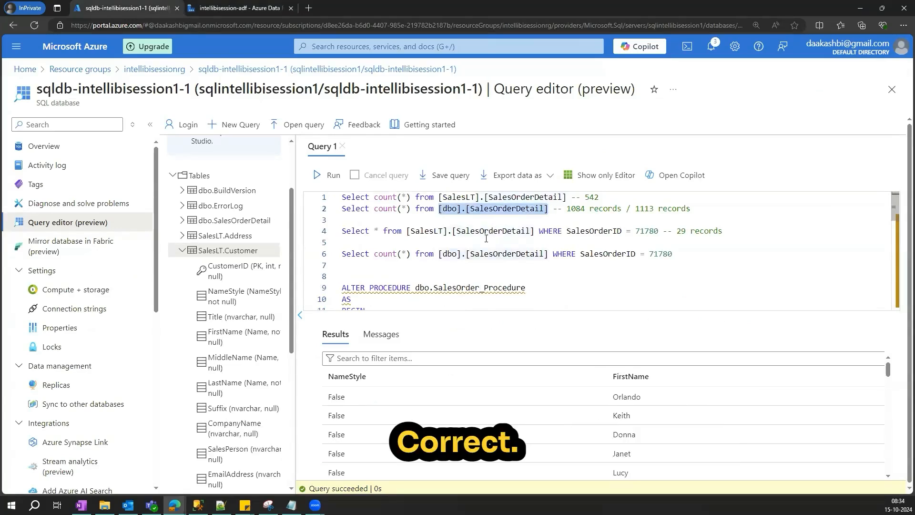
scroll(489, 237, "down", 10)
left_click(502, 297)
key("Return")
key("Return")
key("Return")
key("ctrl+v")
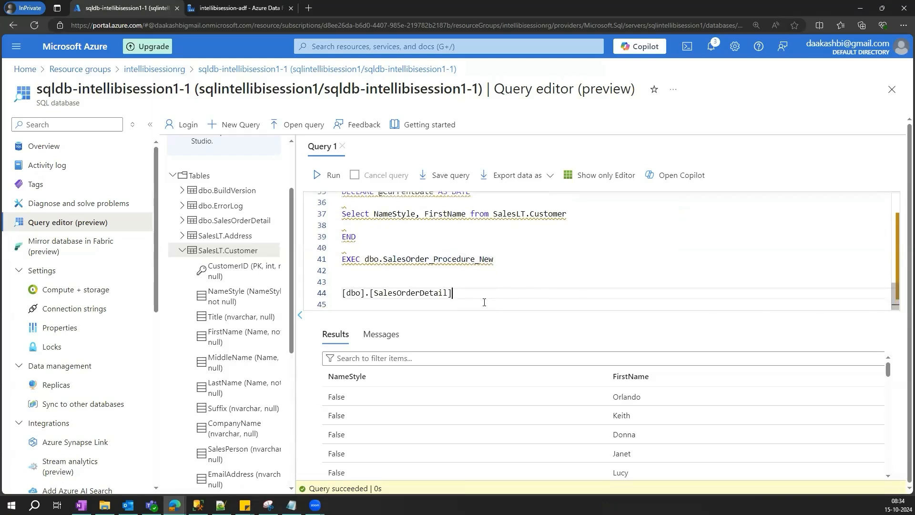
- Complete the new line as Select * from [dbo].[SalesOrderDetail] and run it
left_click(344, 293)
type("Selet")
key("BackSpace")
key("BackSpace")
type("ct ")
type("* from")
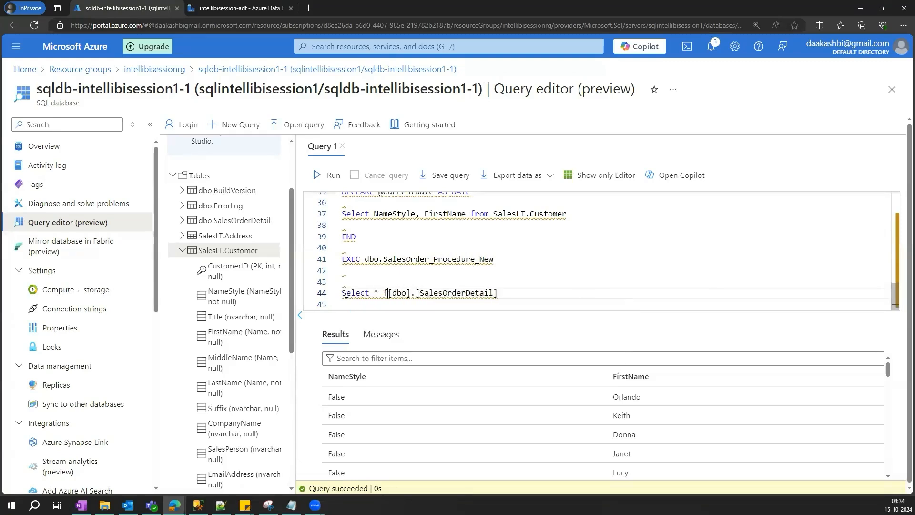
left_click_drag(343, 293, 516, 292)
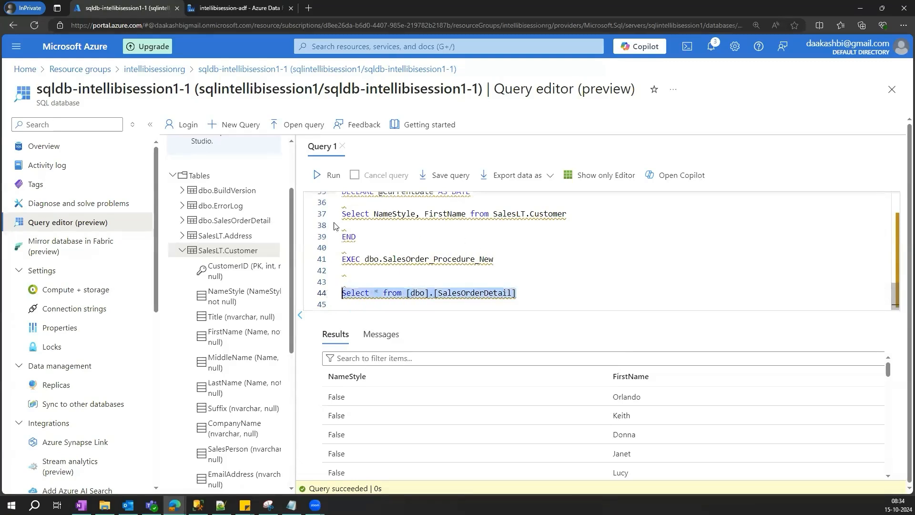
left_click(329, 175)
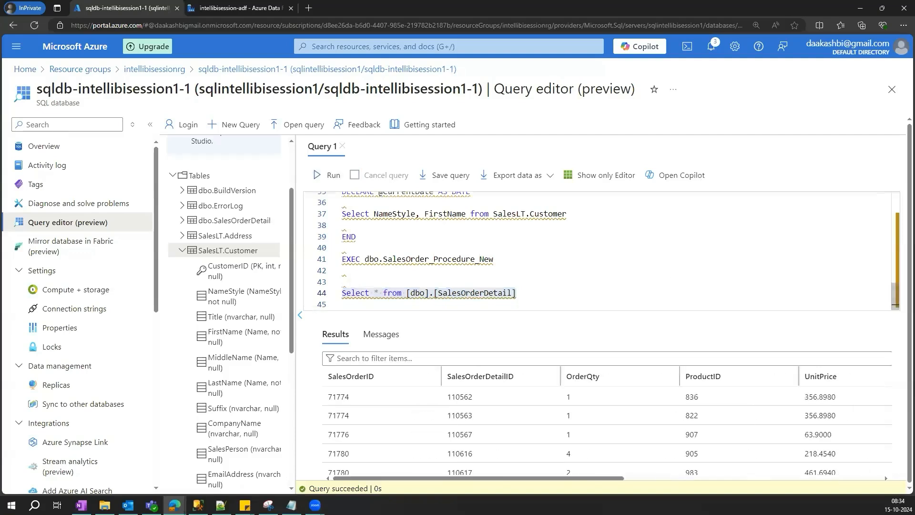
- Examine the result columns and the column lists of dbo.SalesOrderDetail and SalesLT.Customer in the object explorer
left_click_drag(618, 479, 902, 478)
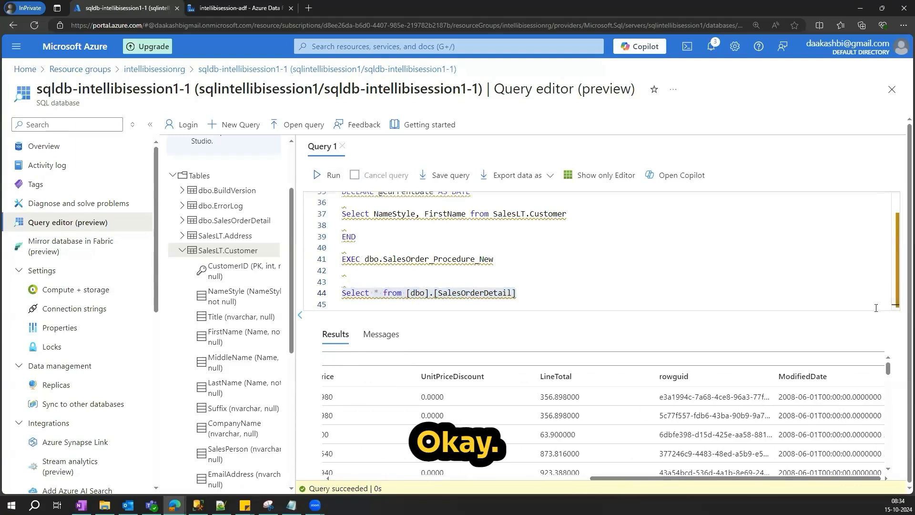
left_click(183, 250)
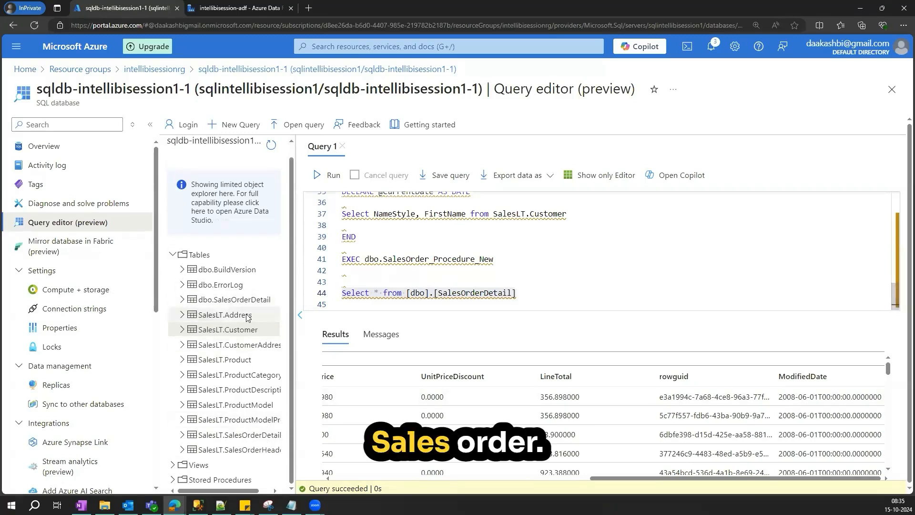
left_click(182, 302)
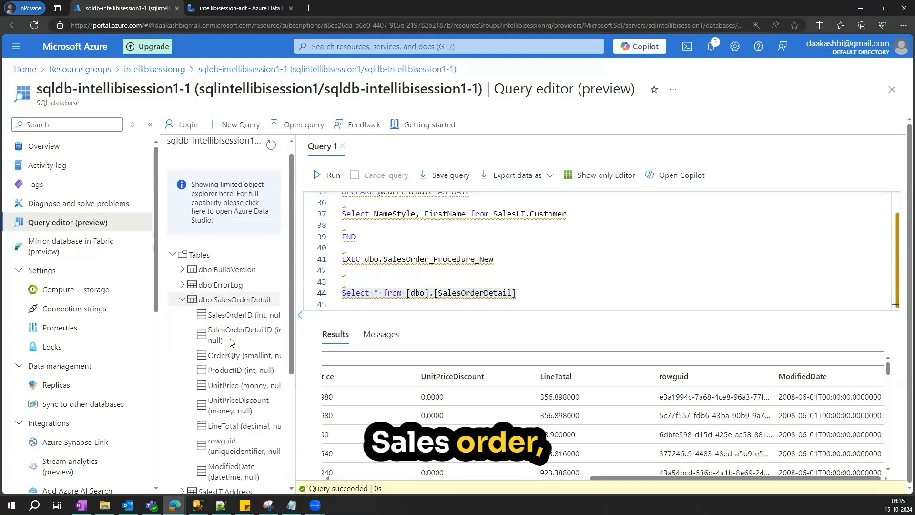
scroll(238, 377, "down", 3)
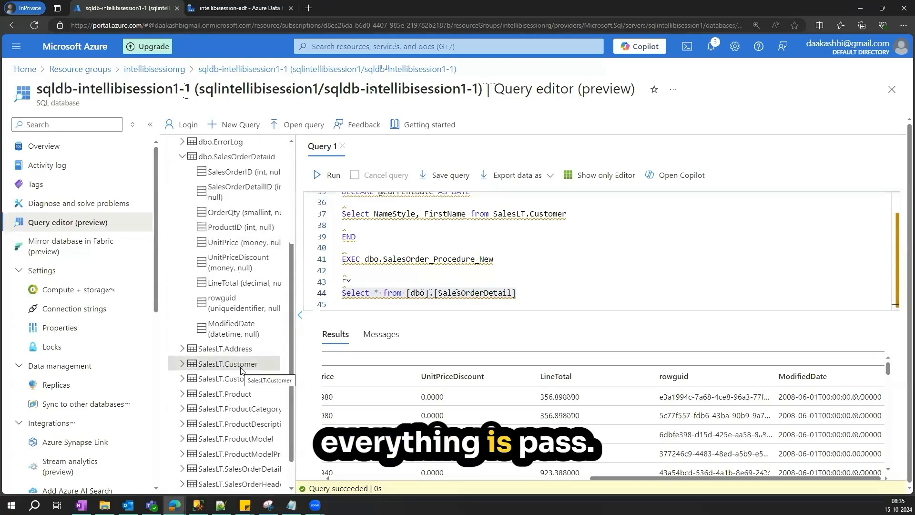
scroll(241, 371, "up", 1)
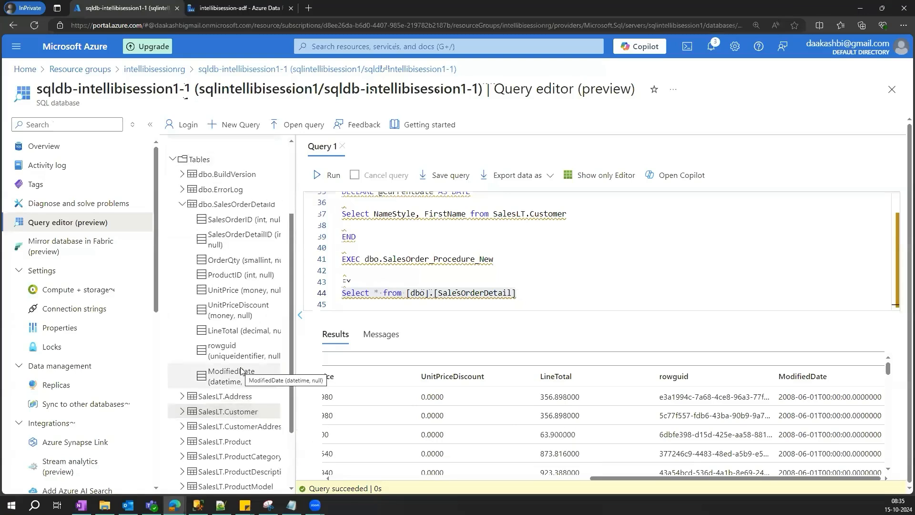
left_click(182, 204)
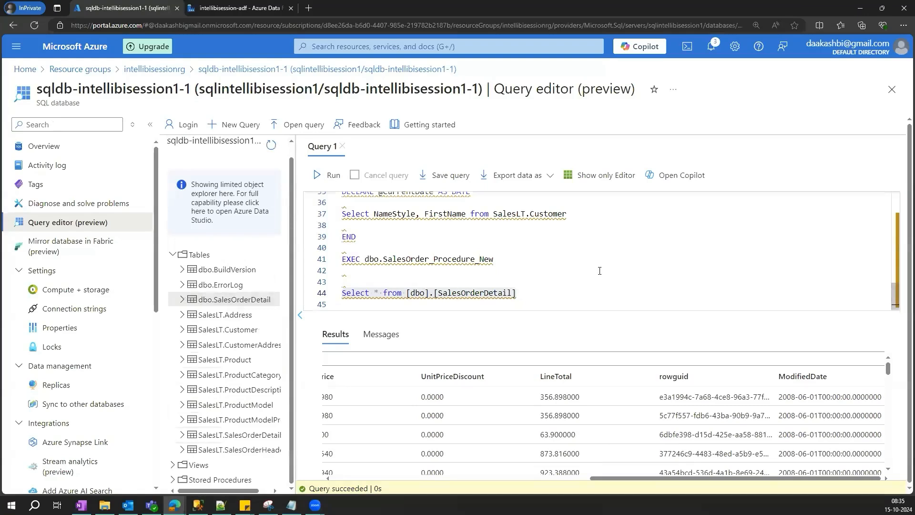
scroll(599, 271, "up", 1)
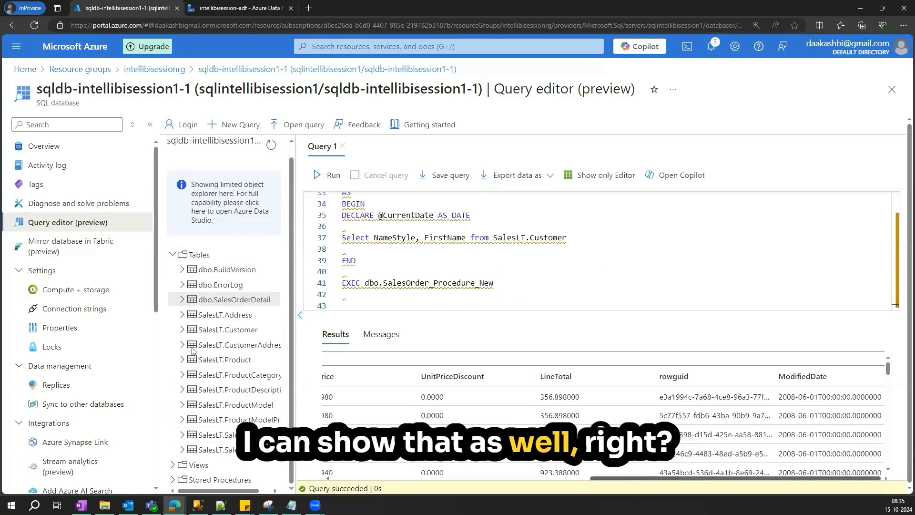
left_click(182, 300)
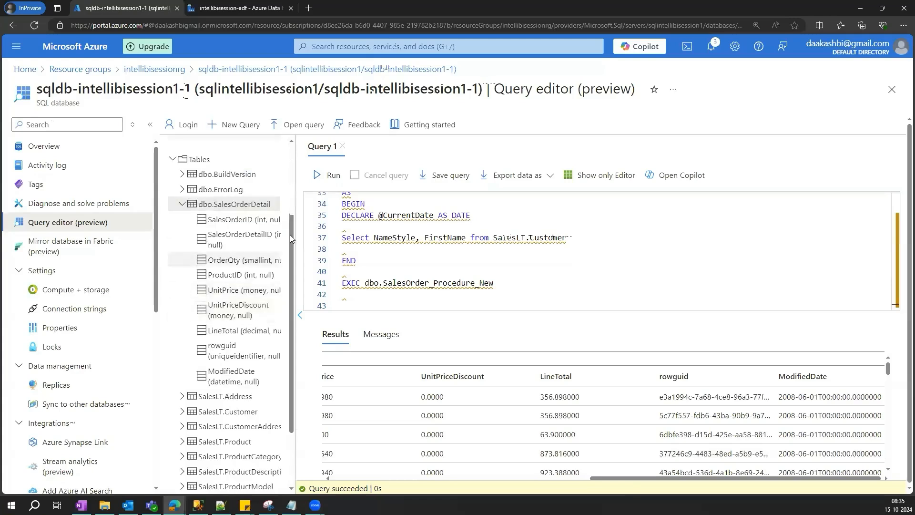
left_click_drag(295, 200, 329, 201)
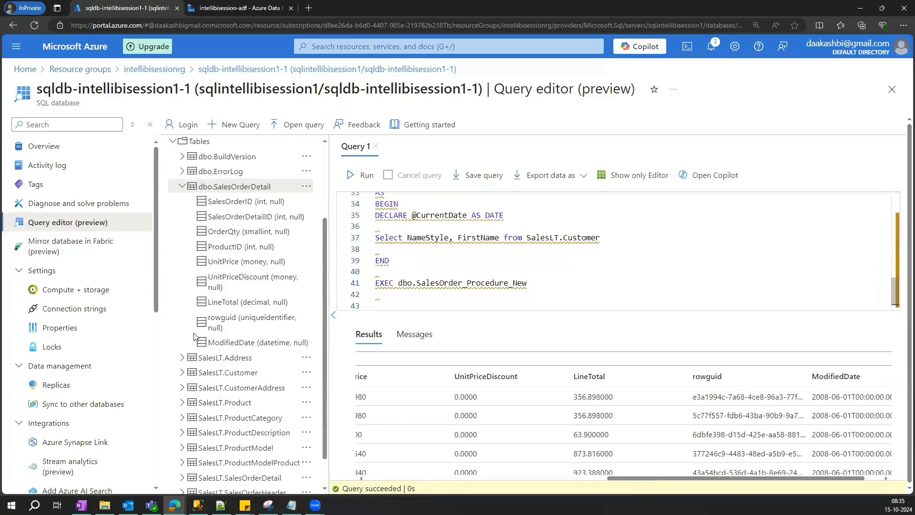
left_click(181, 186)
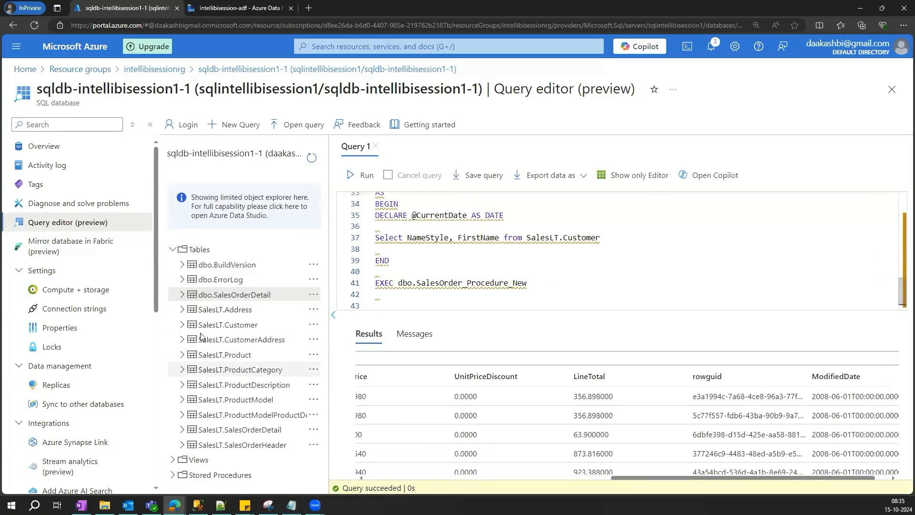
left_click(203, 325)
scroll(238, 269, "down", 1)
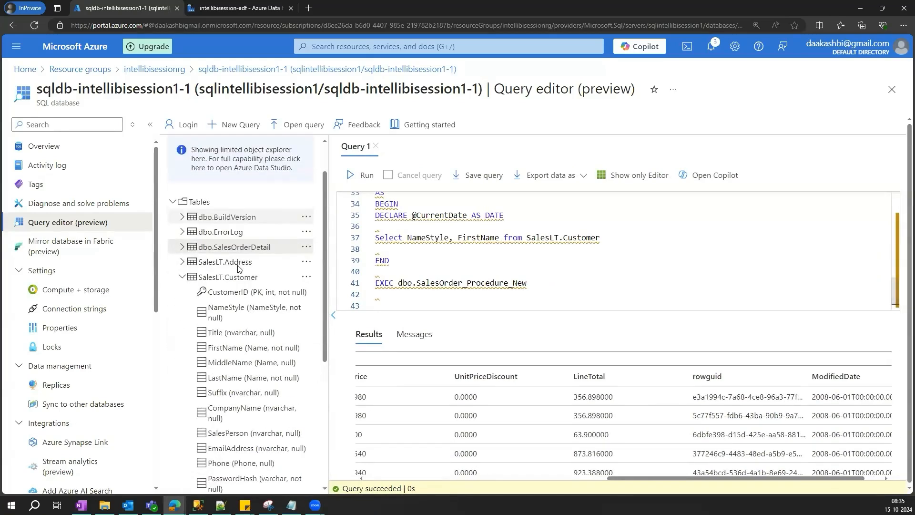
scroll(239, 269, "down", 2)
scroll(238, 269, "down", 1)
scroll(239, 268, "down", 1)
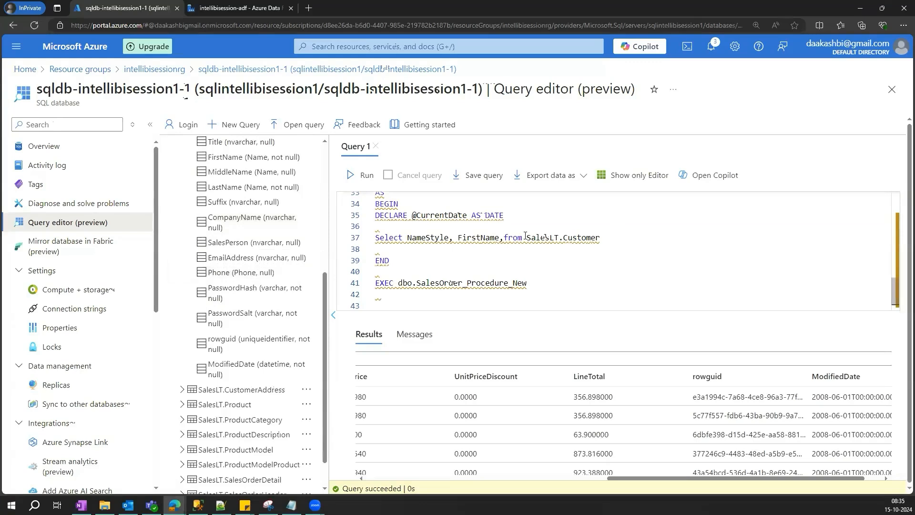
- Replace the column list on line 37 with * and run Select * from SalesLT.Customer
left_click_drag(499, 237, 414, 238)
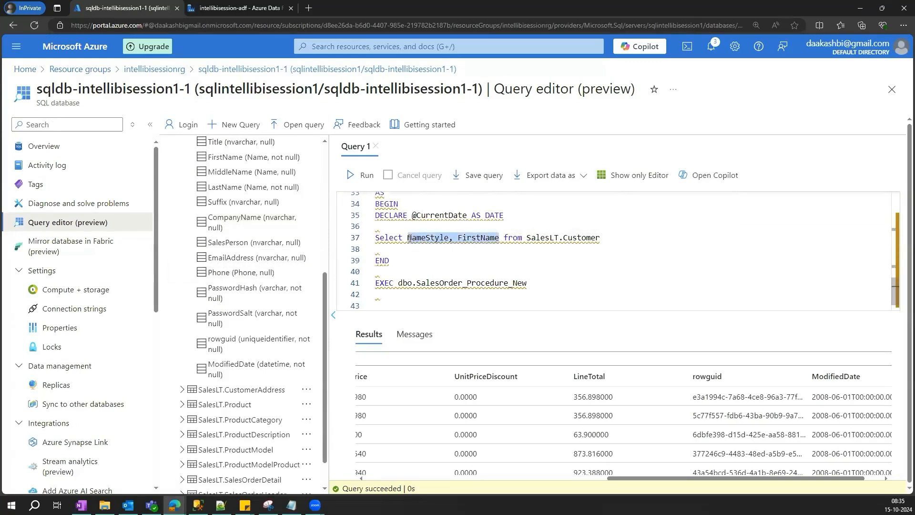
type("*")
left_click_drag(517, 241, 375, 239)
left_click(363, 175)
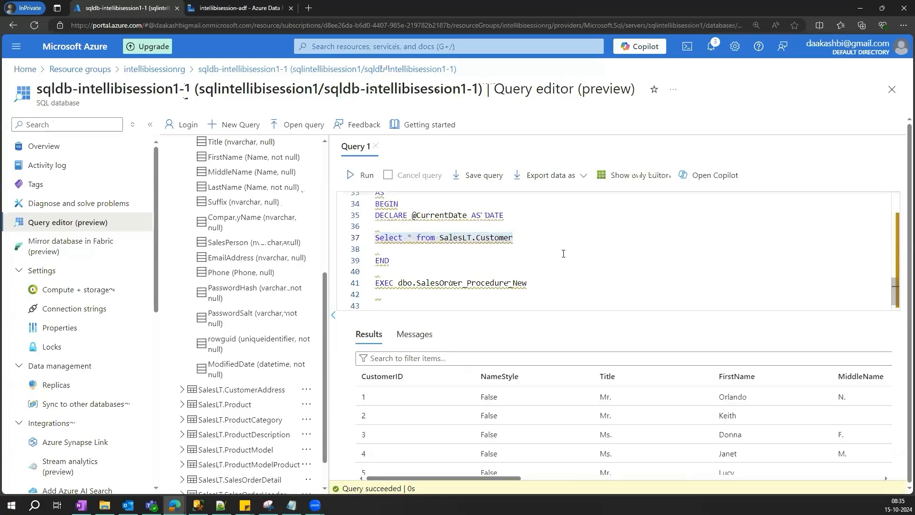
- Paste the NameStyle, FirstName column list back into line 37
scroll(211, 210, "up", 2)
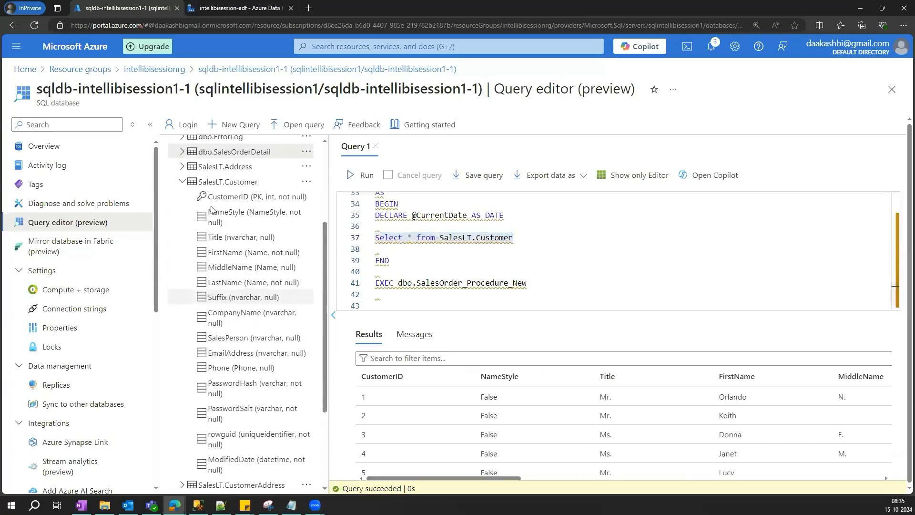
left_click(408, 251)
left_click(416, 240)
type("NameStyle, FirstName")
- Select the whole dbo.SalesOrder_Procedure_New definition block, from CREATE PROCEDURE through END, for copying
scroll(460, 263, "up", 2)
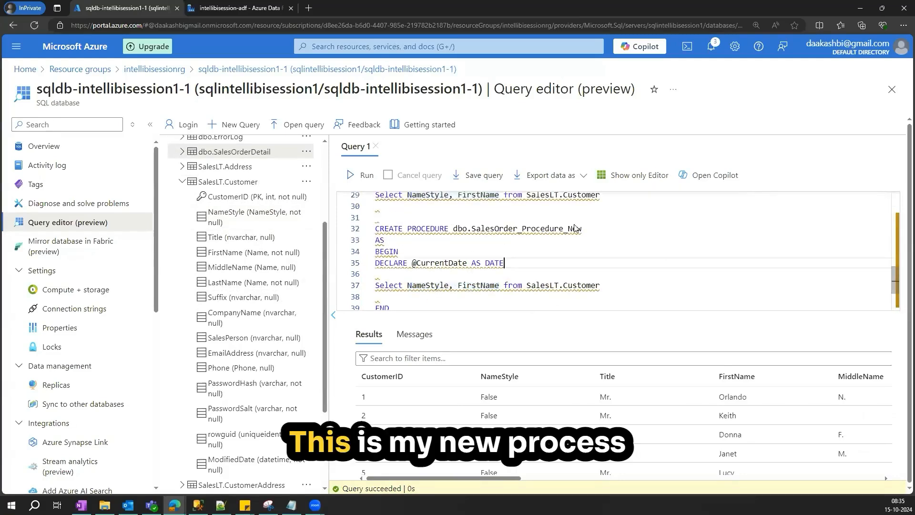
left_click_drag(582, 229, 459, 231)
scroll(590, 242, "down", 1)
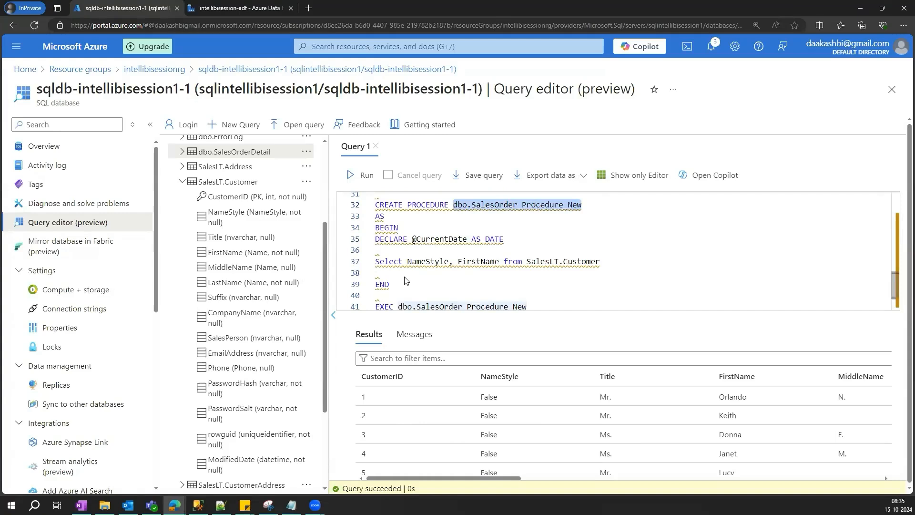
double_click(432, 263)
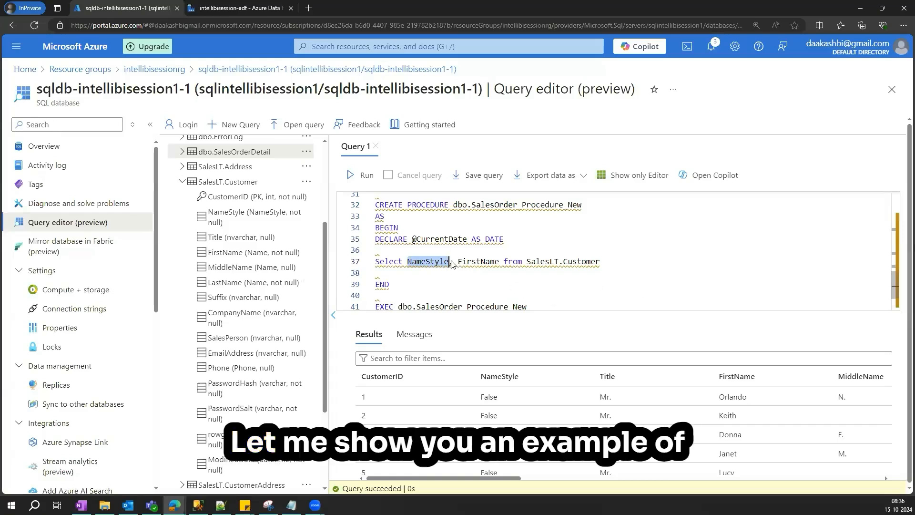
scroll(461, 276, "up", 1)
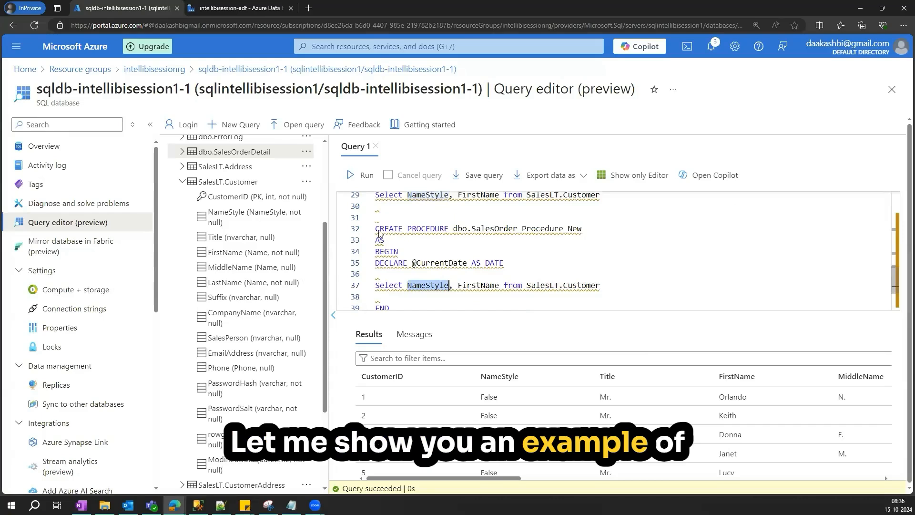
left_click_drag(376, 230, 414, 255)
key("shift+Down")
key("shift+Down")
key("shift+Down")
key("shift+Down")
key("shift+Down")
key("ctrl+c")
scroll(414, 246, "down", 1)
scroll(482, 254, "up", 3)
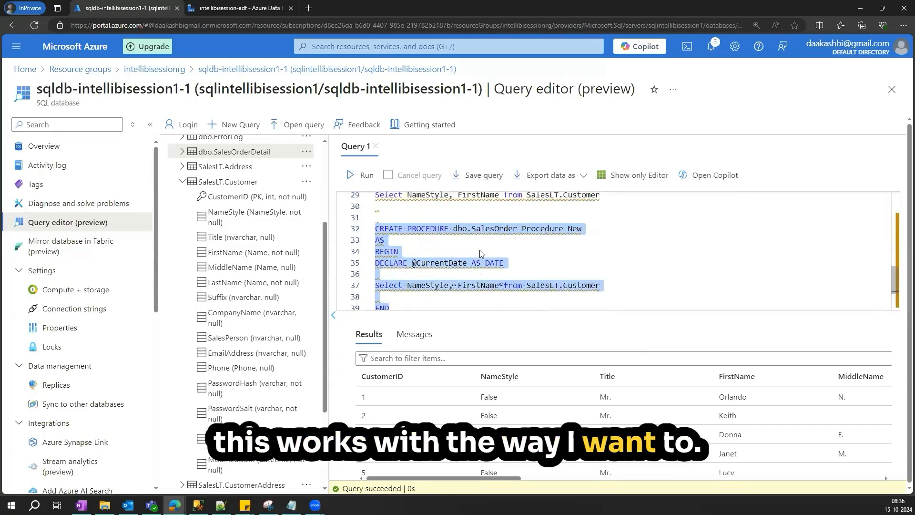
scroll(380, 288, "down", 2)
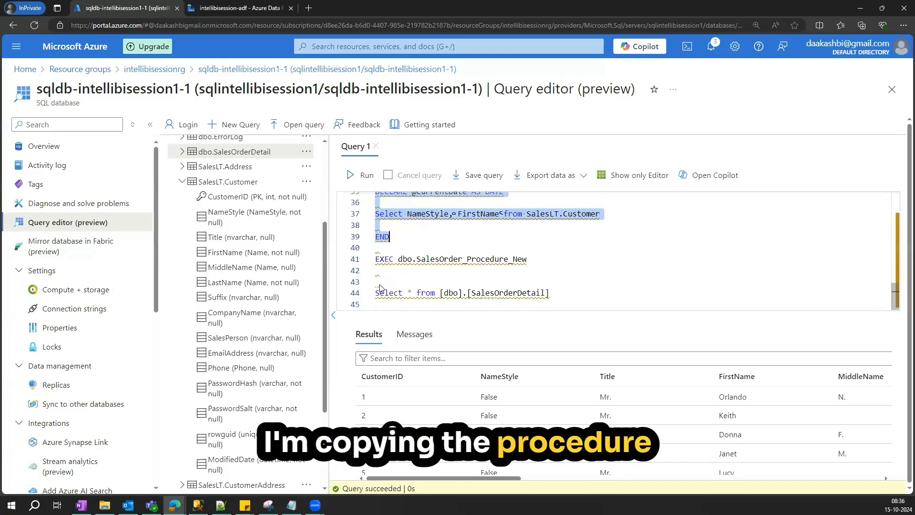
- Remove the blank lines so the Select * from [dbo].[SalesOrderDetail] query sits directly under the EXEC line
left_click(489, 293)
key("Home")
key("BackSpace")
key("BackSpace")
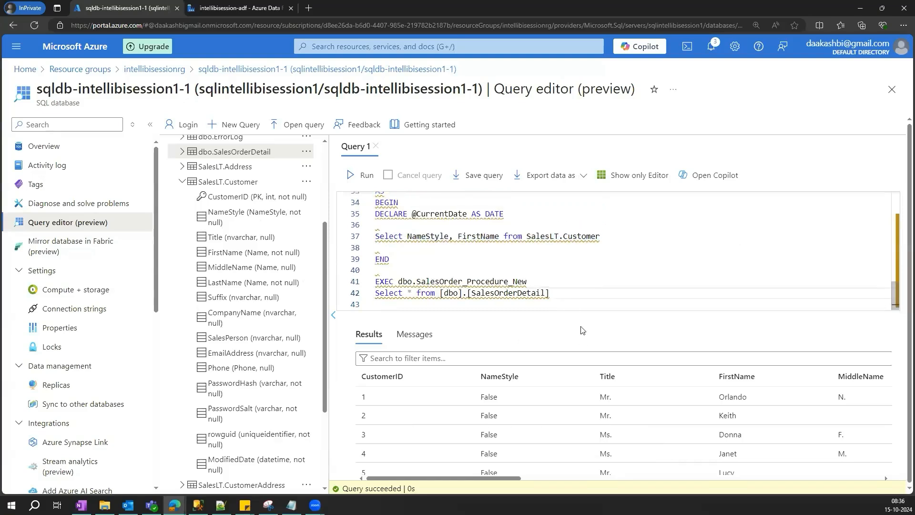
- Paste the copied procedure a few lines below and rename it dbo.SalesOrder_Procedure_Example
left_click(573, 289)
key("Return")
key("Return")
key("Return")
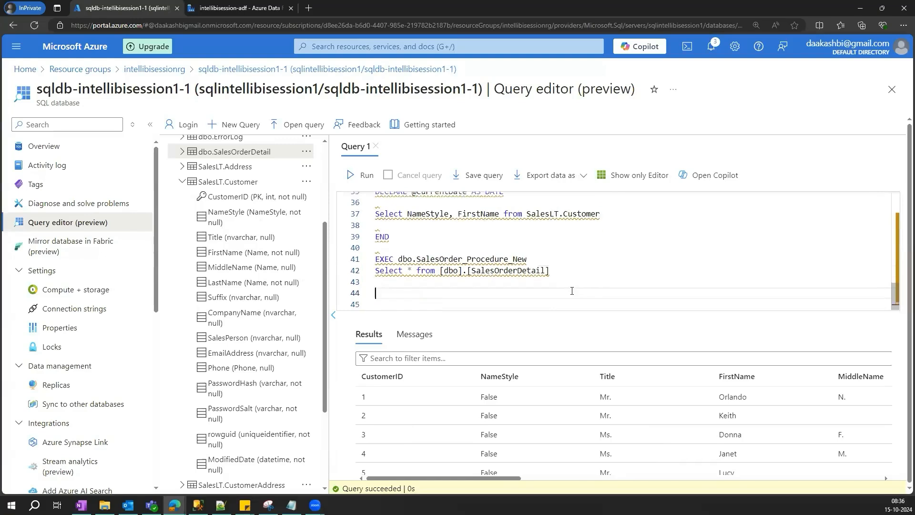
key("ctrl+v")
left_click(628, 219)
key("BackSpace")
type("Example")
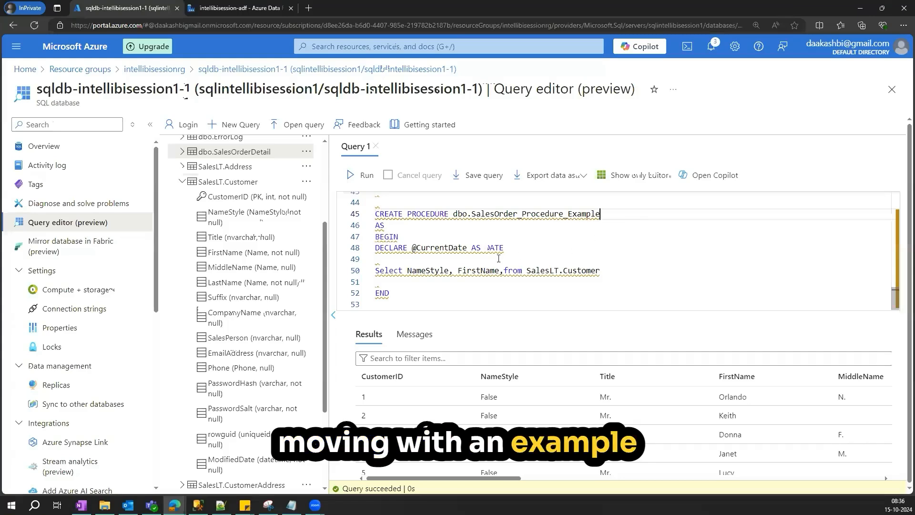
- In the new procedure's select list, replace NameStyle with CustomerID AS SalesOrderID, checking dbo.SalesOrderDetail's columns
double_click(428, 270)
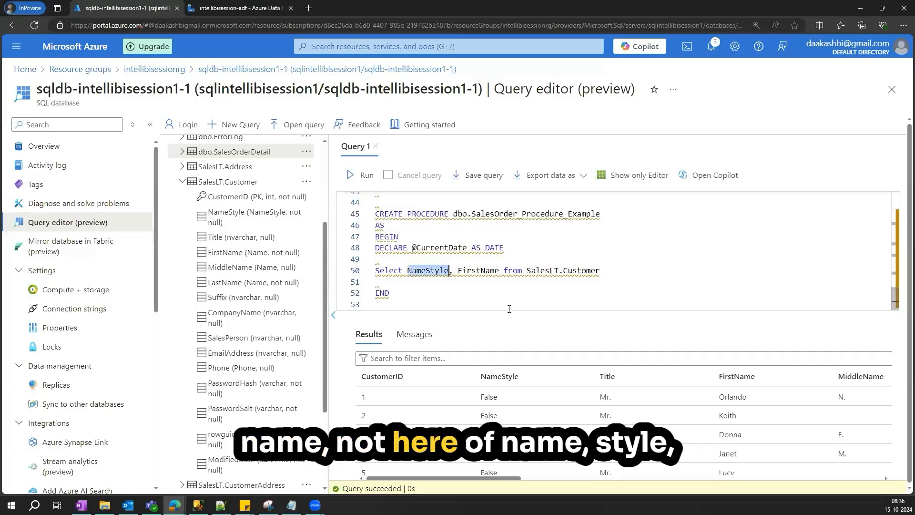
type("Customer")
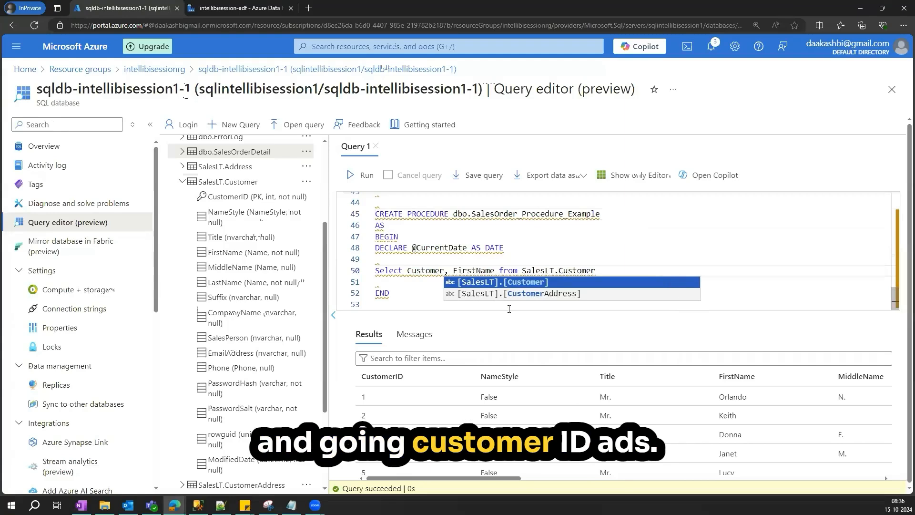
type("ID AS")
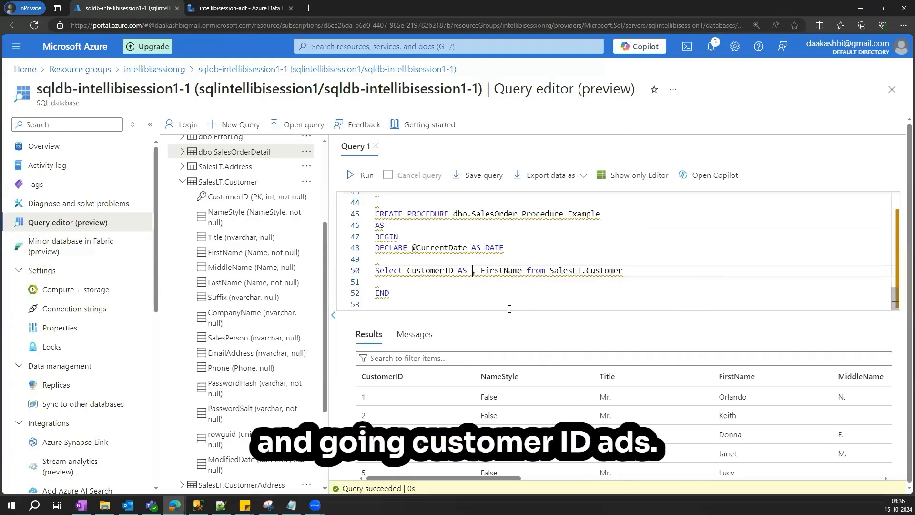
scroll(245, 264, "up", 3)
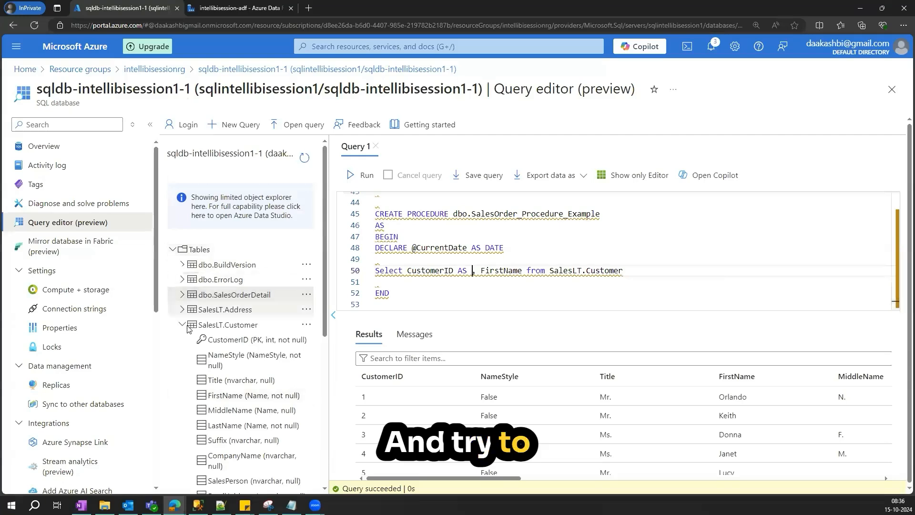
left_click(182, 295)
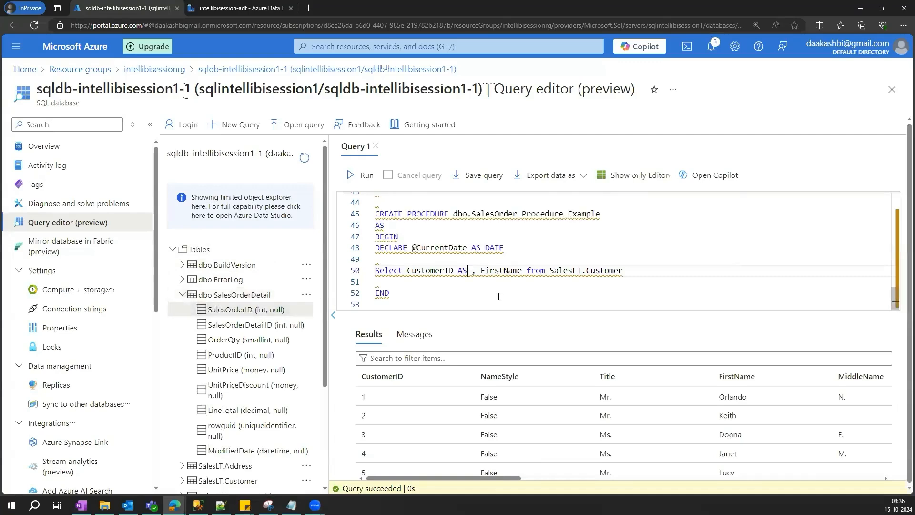
type("Sales")
type("Order")
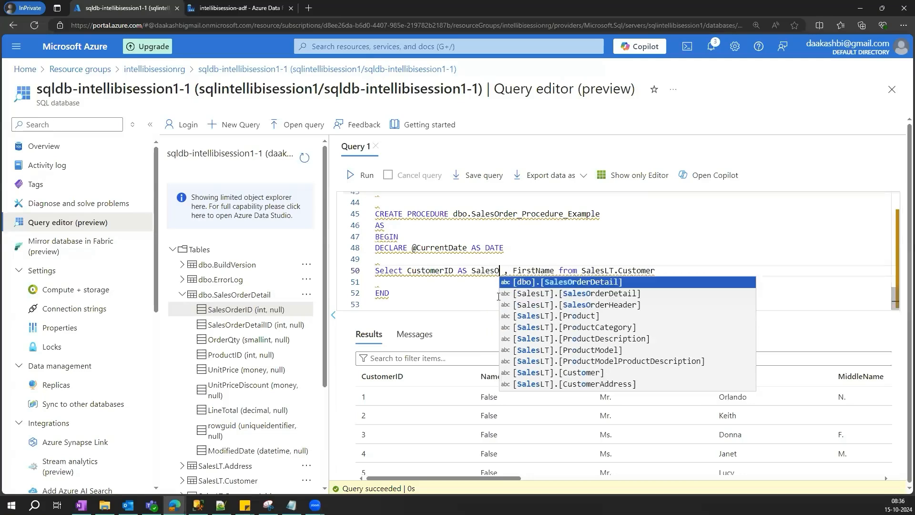
type("ID")
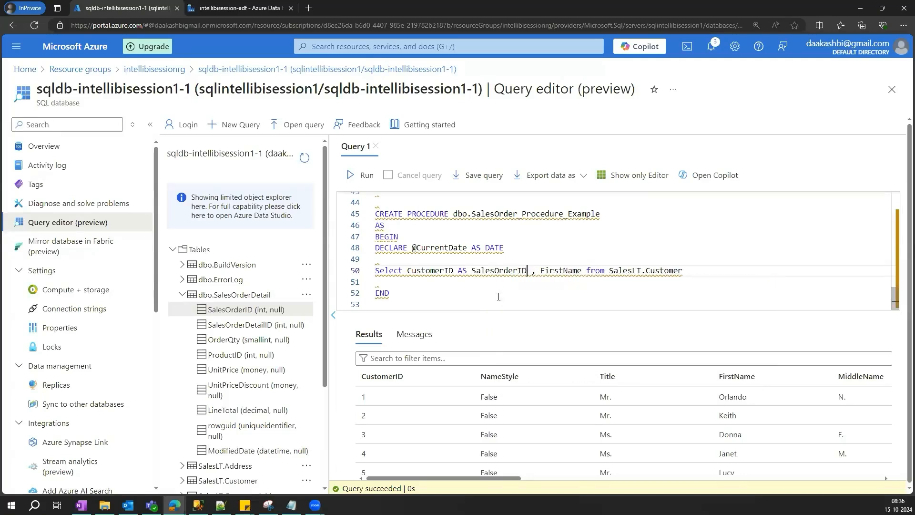
- Run the modified Select line of the Example procedure on its own
left_click(401, 296)
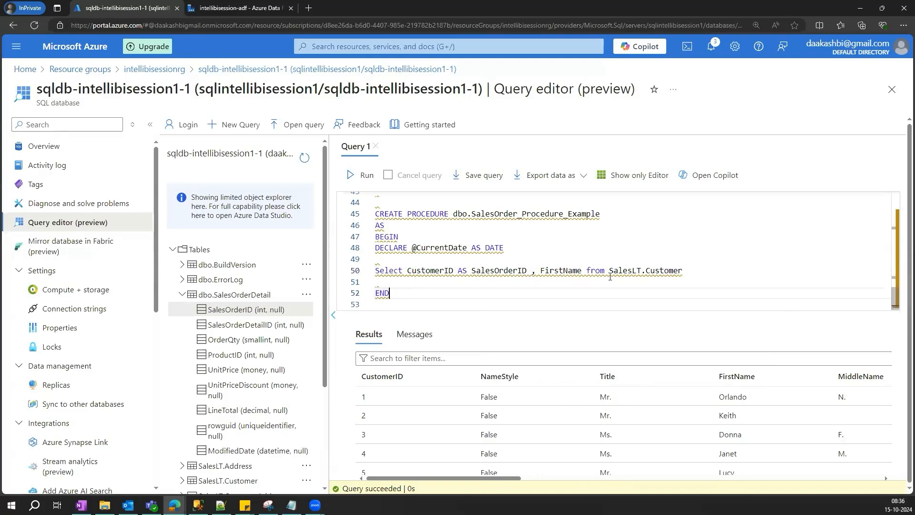
left_click_drag(686, 272, 313, 274)
left_click(362, 175)
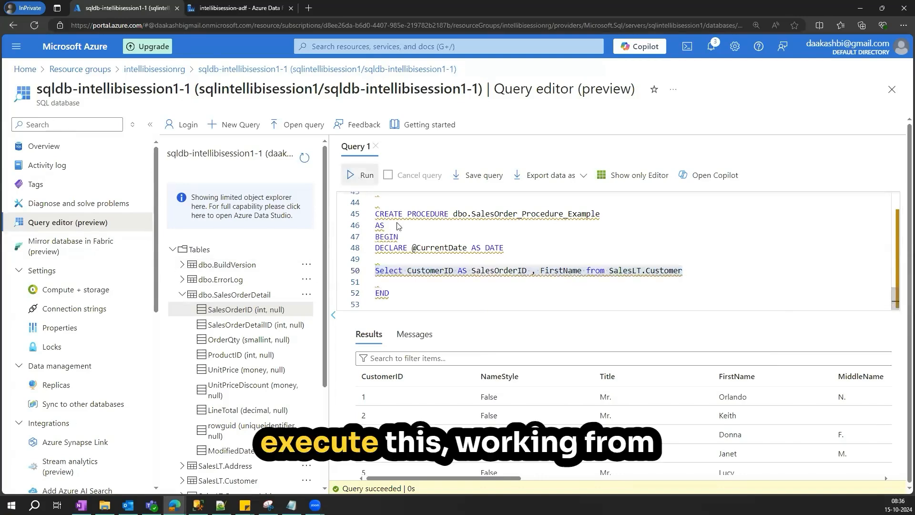
- Run the whole definition to create the dbo.SalesOrder_Procedure_Example procedure
left_click_drag(390, 293, 377, 214)
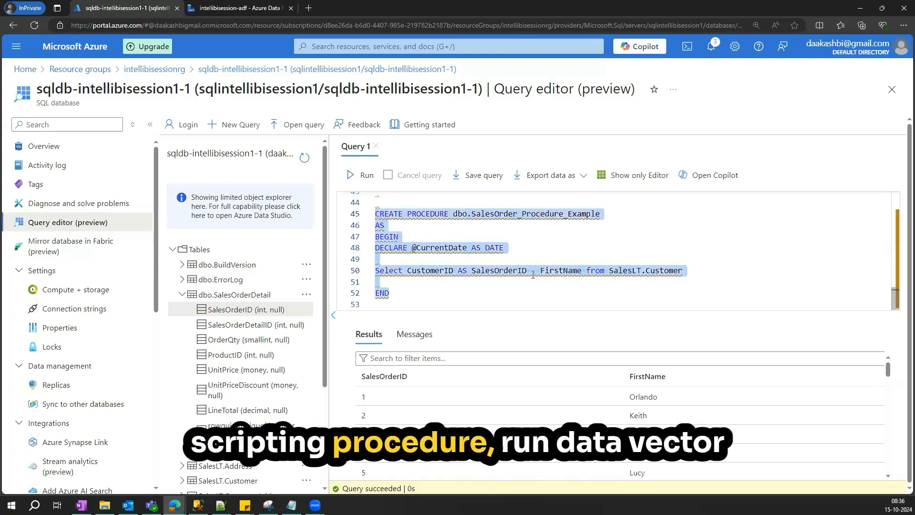
left_click(362, 175)
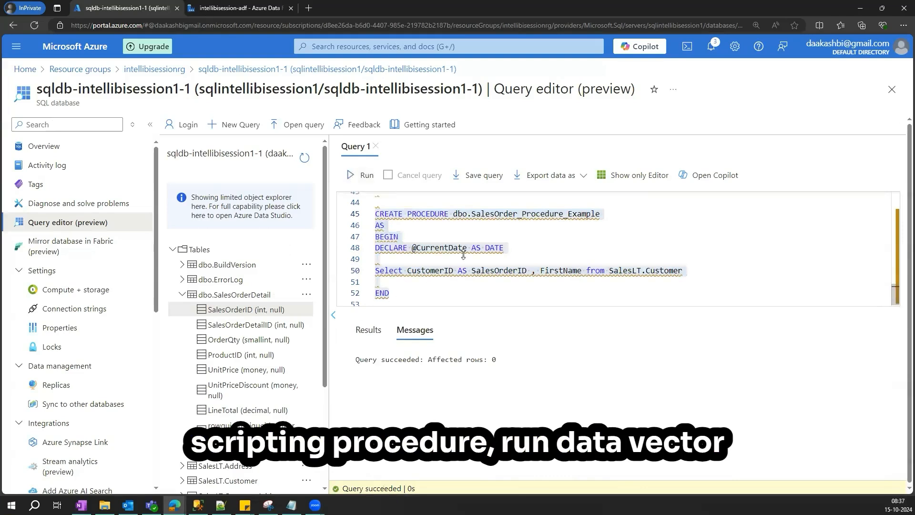
- In the copy activity's source, choose [dbo].[SalesOrder_Procedure_Example] as the stored procedure and preview its data
left_click_drag(609, 257, 608, 206)
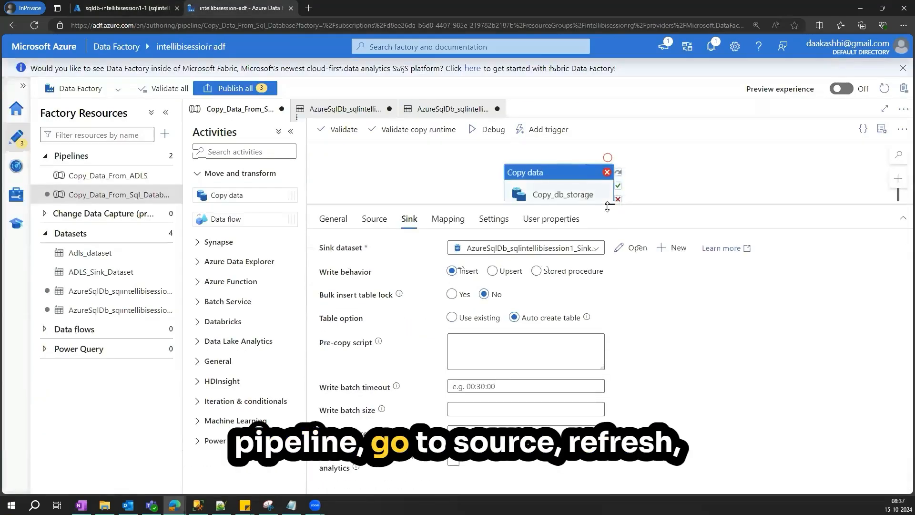
left_click(374, 219)
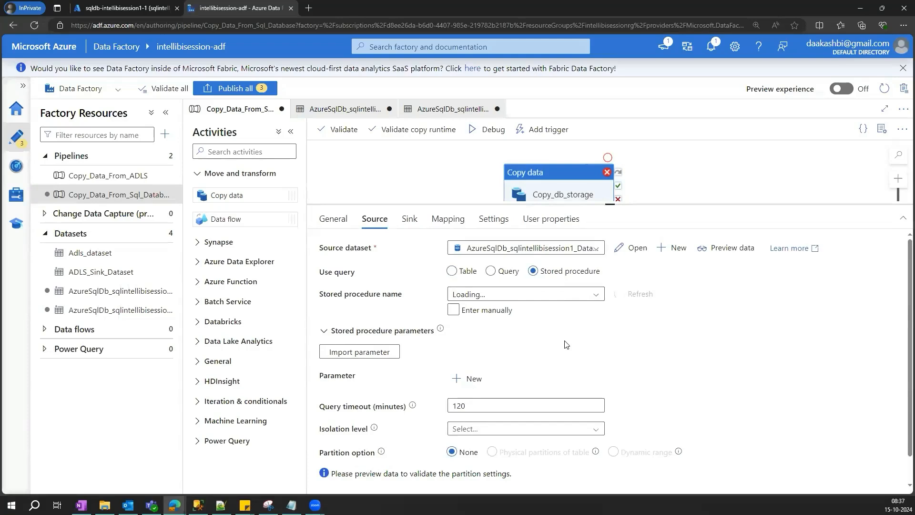
left_click(596, 294)
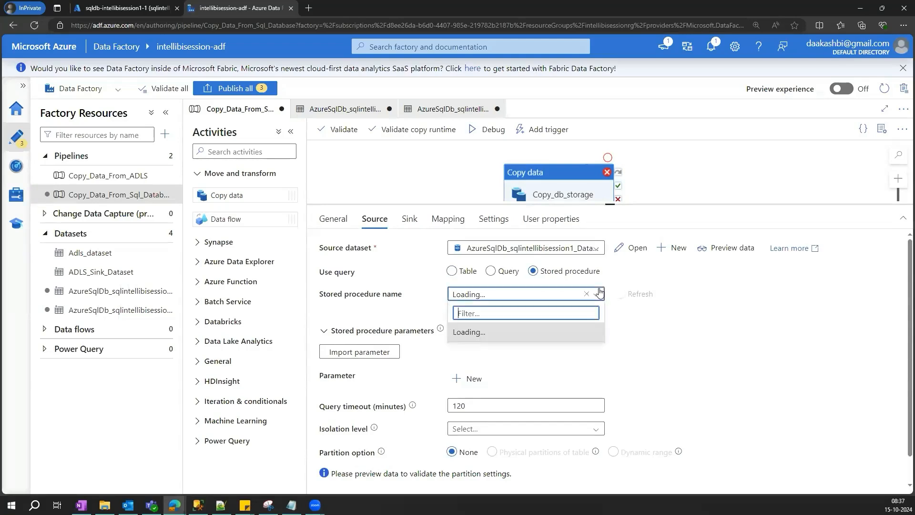
left_click(644, 324)
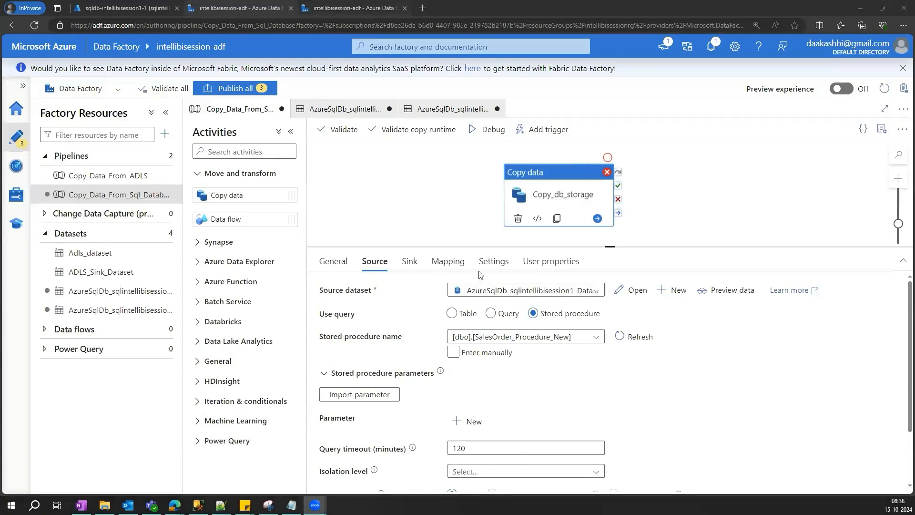
left_click(241, 9)
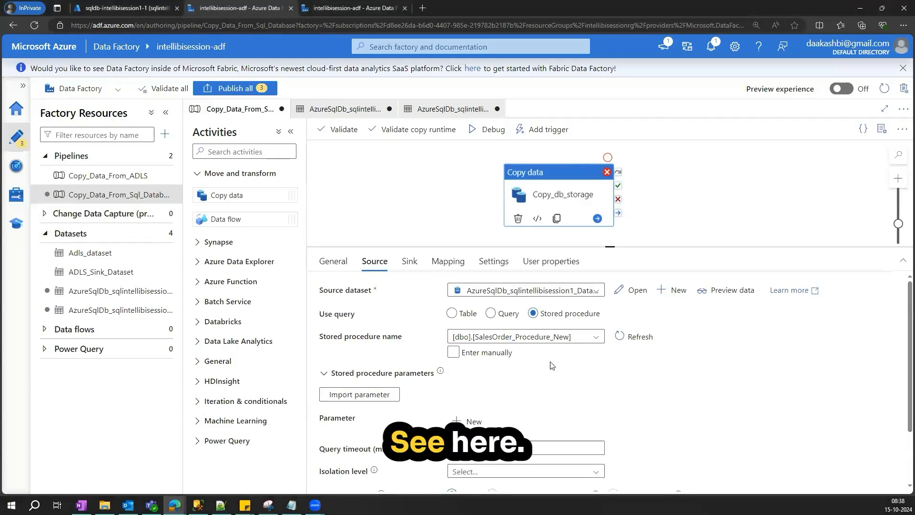
left_click(597, 337)
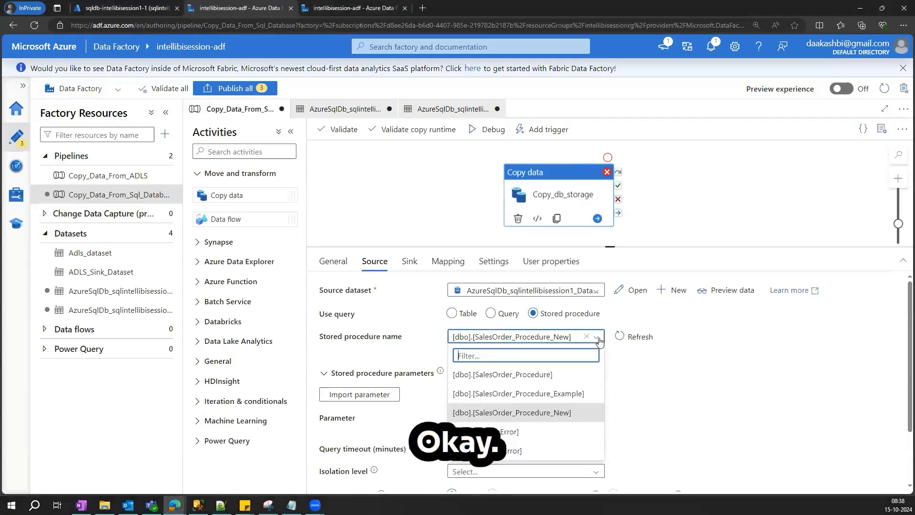
left_click(553, 395)
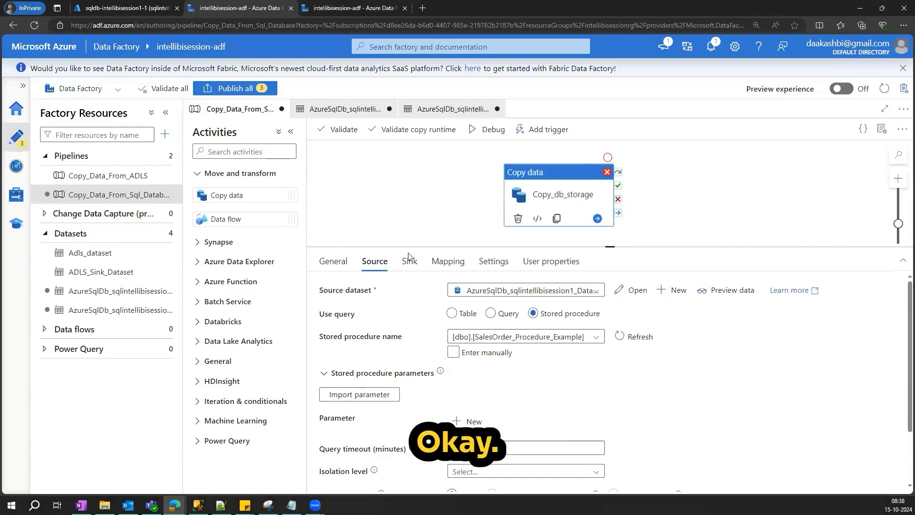
left_click(709, 291)
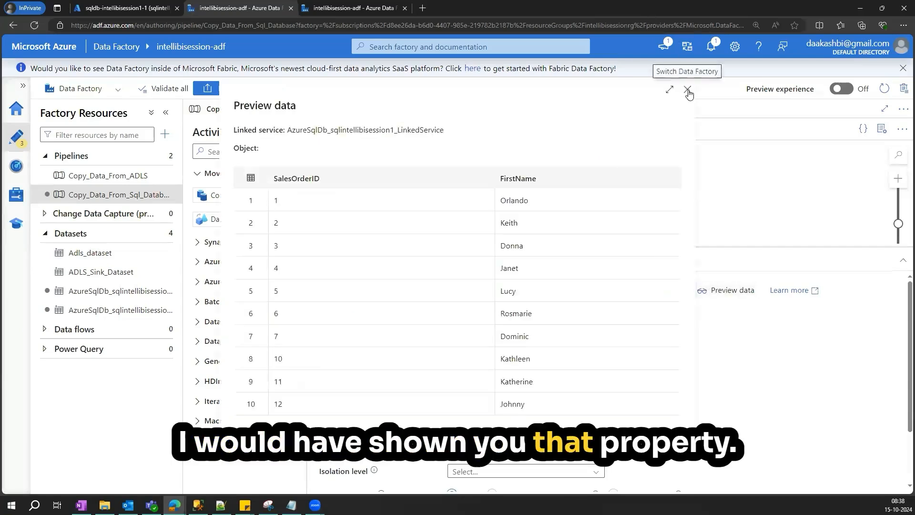
left_click(687, 89)
- Set the source stored procedure to [dbo].[SalesOrder_Procedure]
left_click(596, 337)
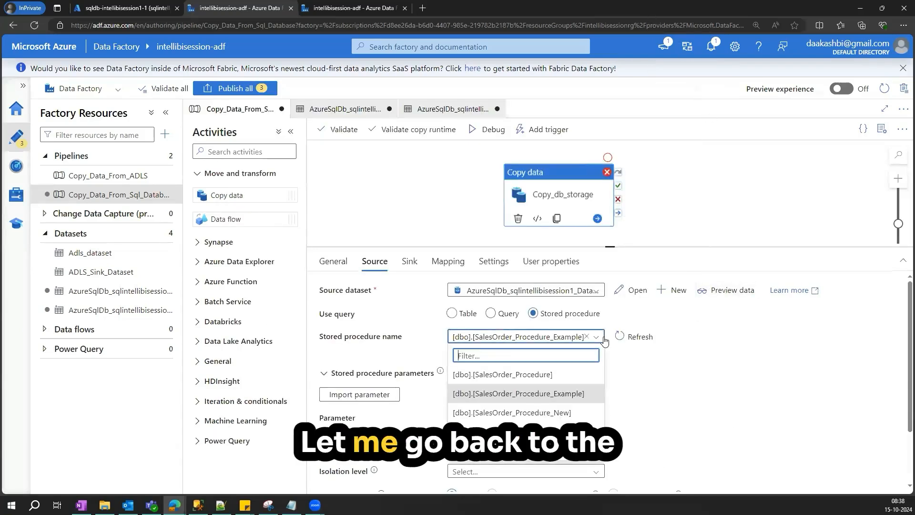
left_click(534, 413)
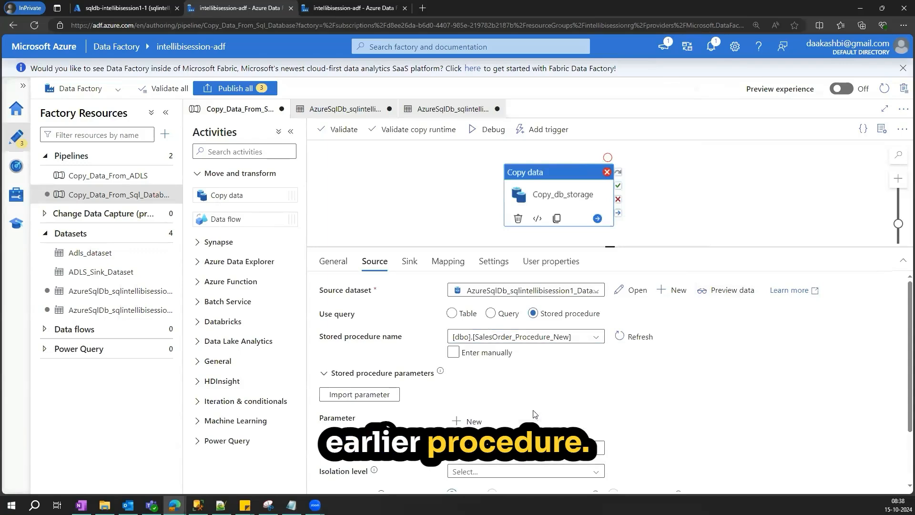
left_click(572, 337)
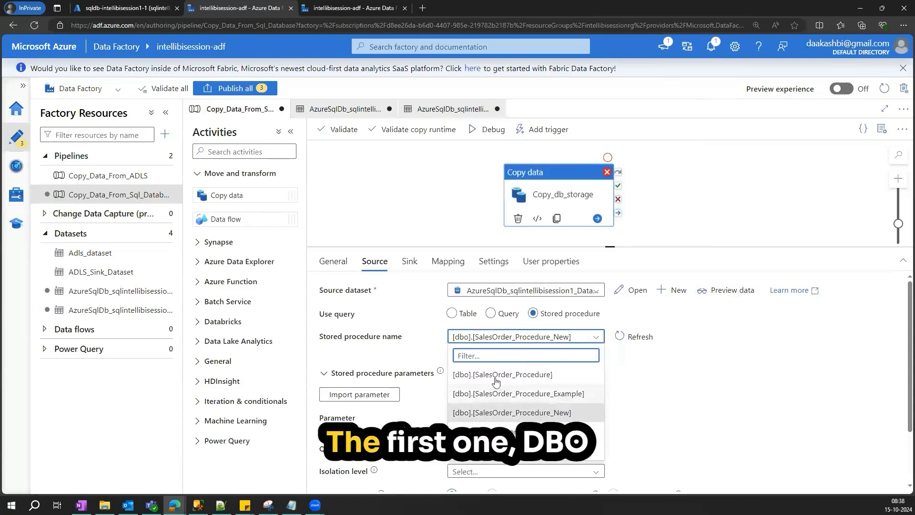
left_click(509, 376)
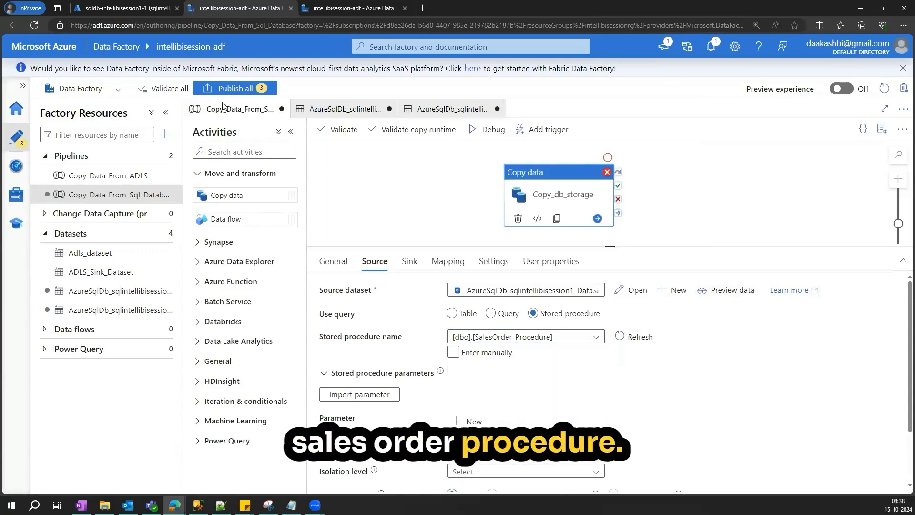
- Return to the query editor and scroll up to review the original SalesOrder_Procedure definition
left_click(111, 9)
scroll(489, 256, "up", 3)
scroll(488, 256, "up", 6)
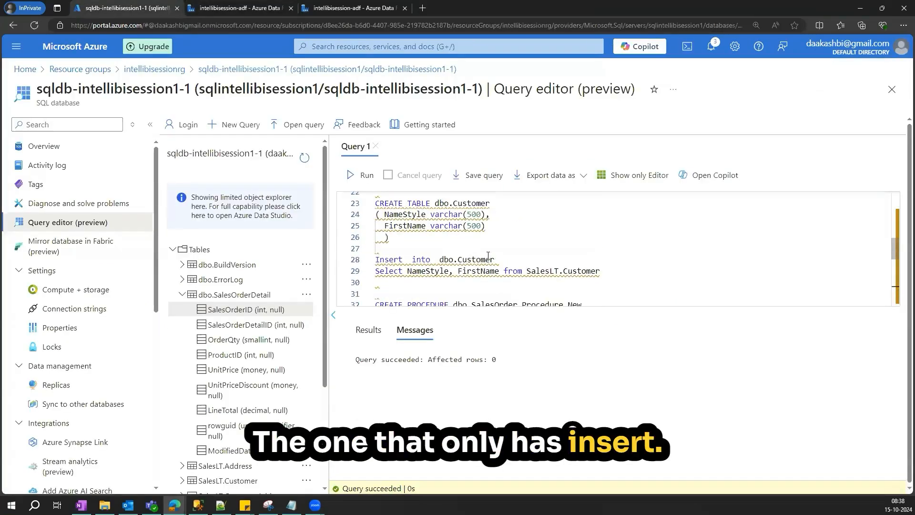
scroll(489, 256, "up", 2)
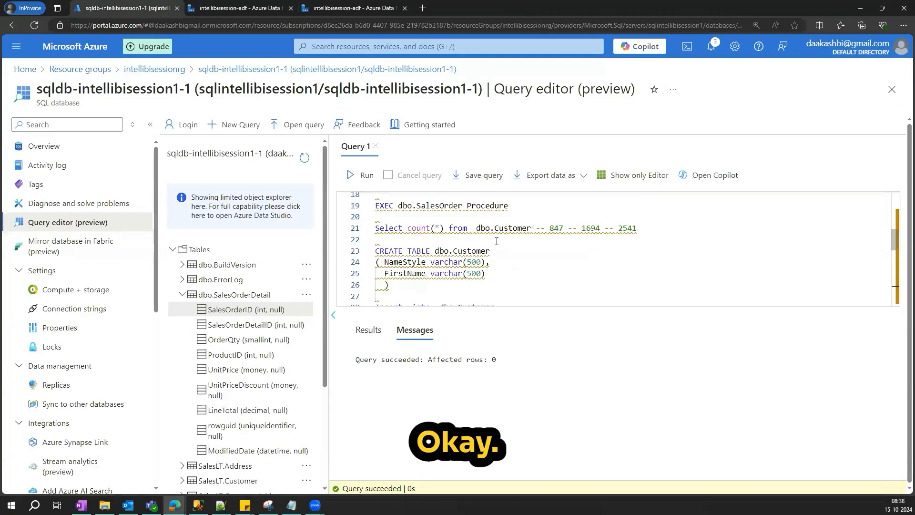
scroll(497, 241, "up", 3)
scroll(396, 257, "up", 2)
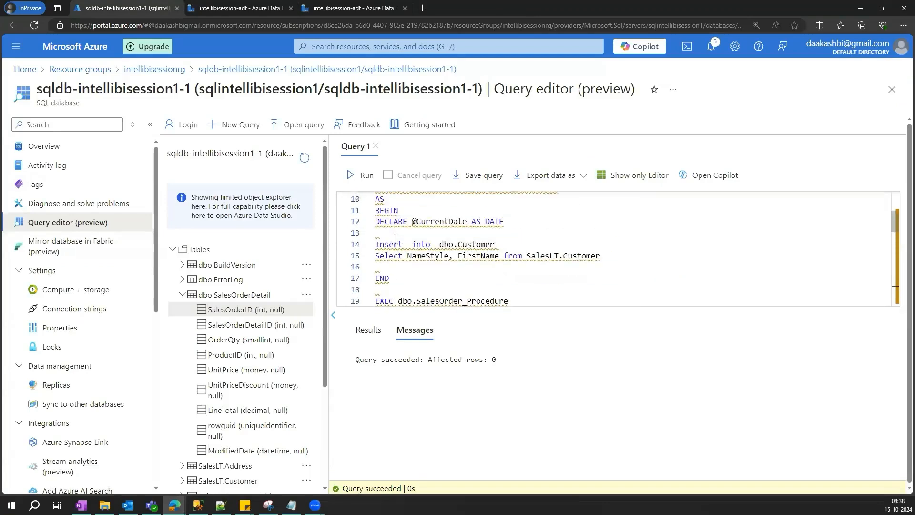
- Highlight the INSERT INTO dbo.Customer and SELECT statements in the SalesOrder_Procedure body, then return to the pipeline
scroll(386, 267, "down", 1)
left_click_drag(384, 270, 601, 280)
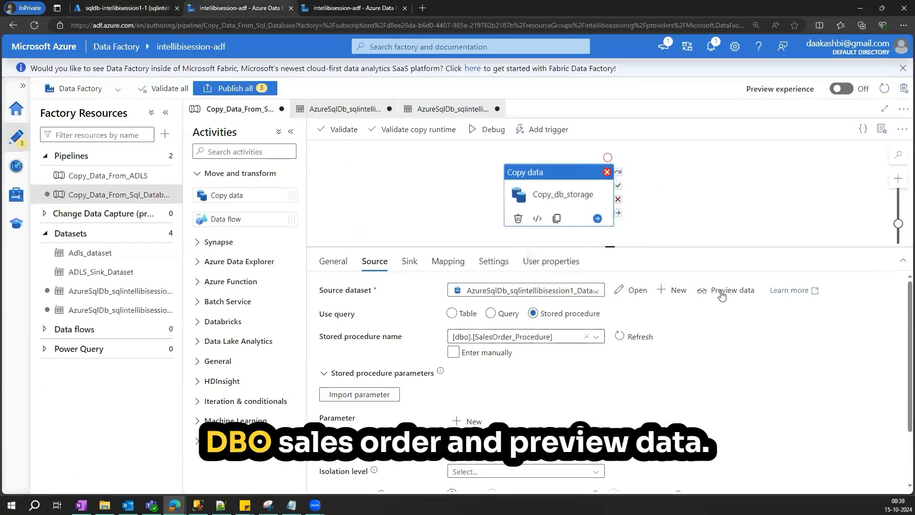
left_click(723, 291)
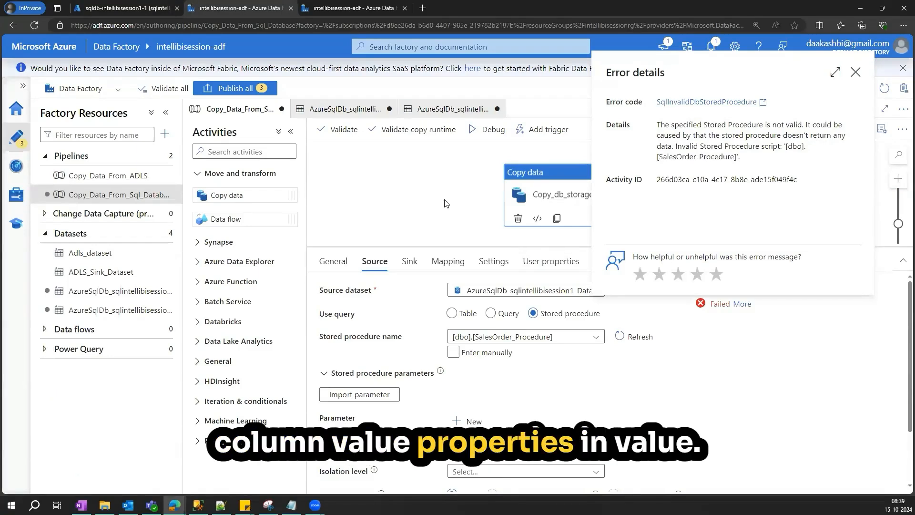
- Set the source stored procedure to [dbo].[SalesOrder_Procedure_New] and preview its data
left_click(856, 73)
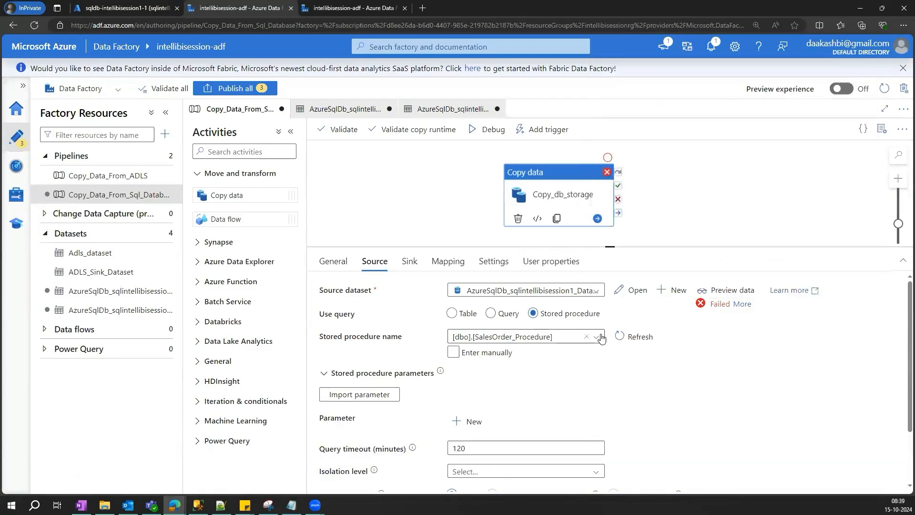
left_click(572, 337)
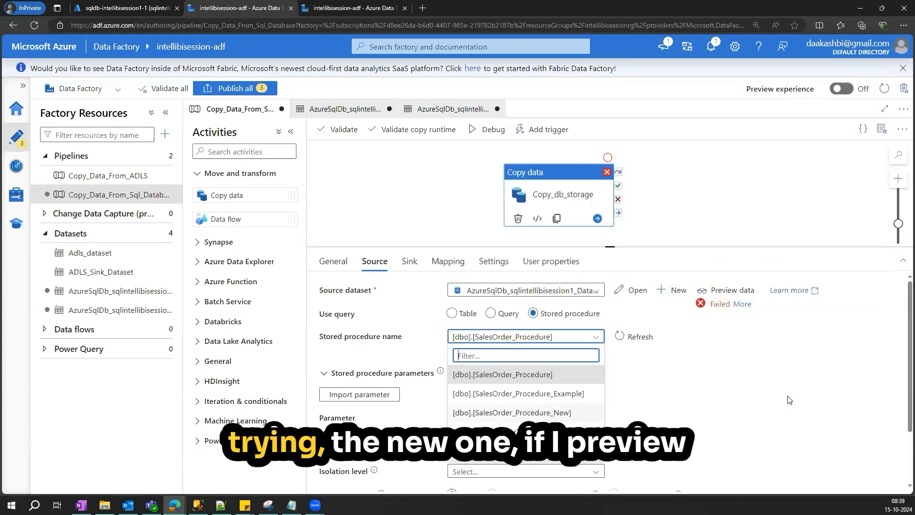
left_click(513, 412)
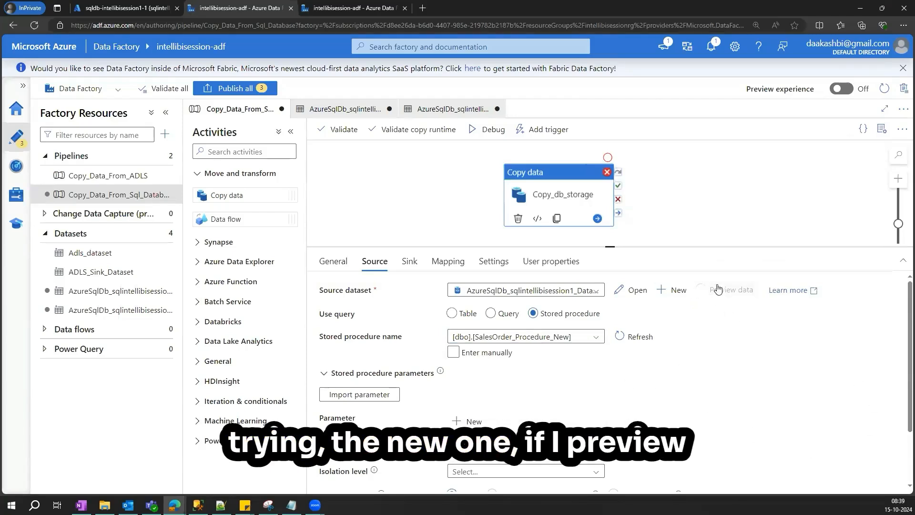
double_click(291, 177)
double_click(524, 178)
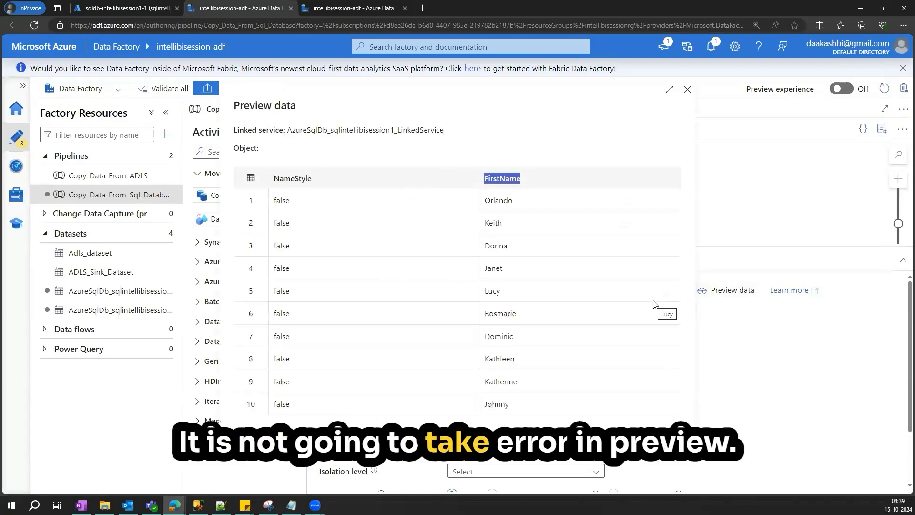
- Open the failed copy activity's error details from the debug output and copy the error message
left_click(687, 90)
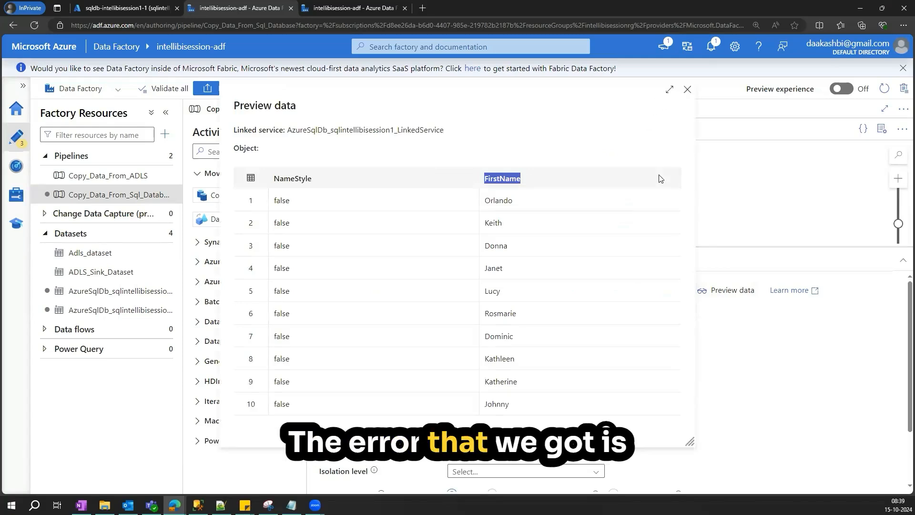
left_click(662, 176)
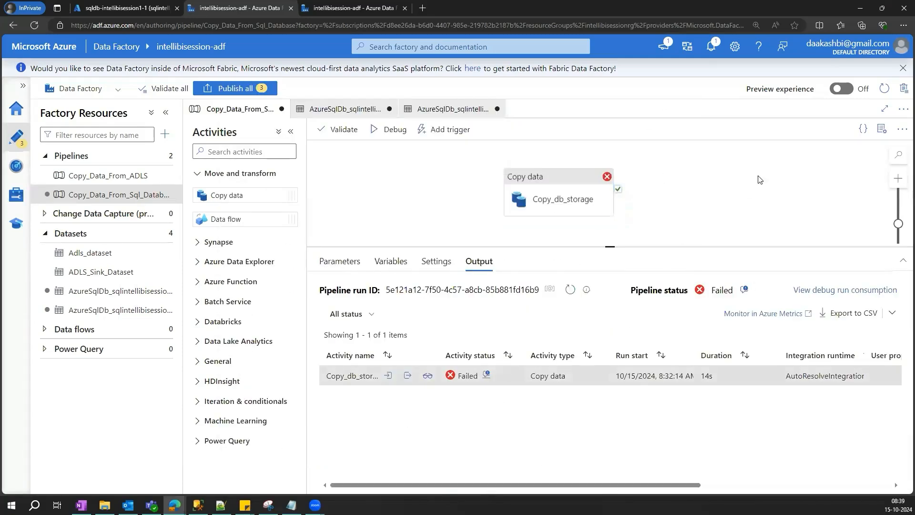
left_click(487, 374)
left_click(585, 145)
left_click_drag(614, 146, 826, 151)
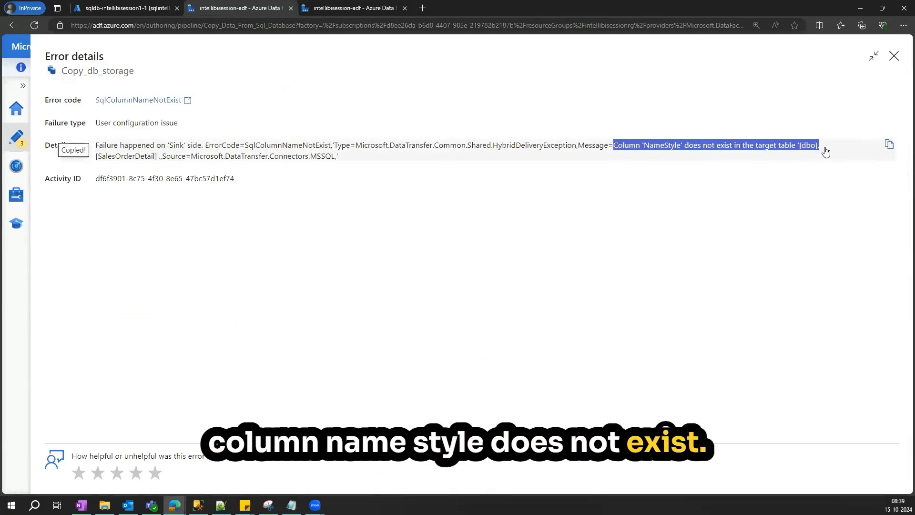
left_click(824, 93)
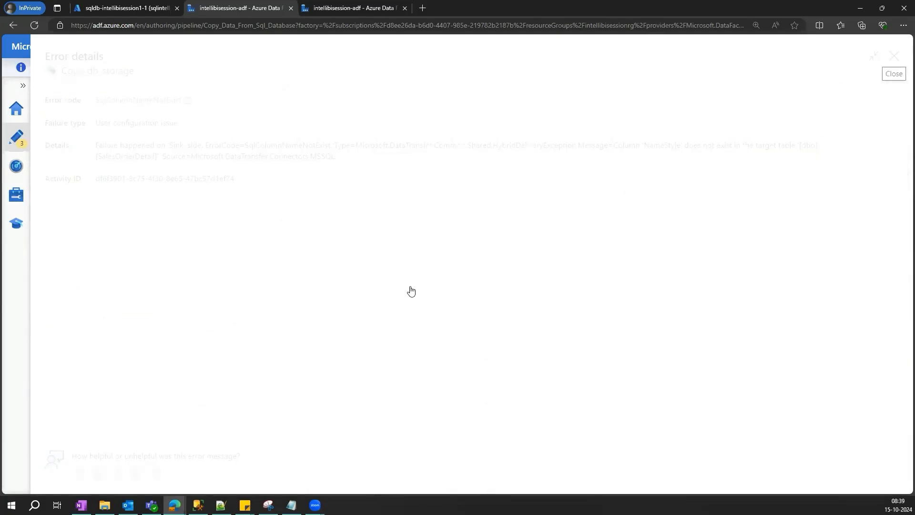
- Switch the source stored procedure to [dbo].[SalesOrder_Procedure_Example] and preview its data
left_click(550, 195)
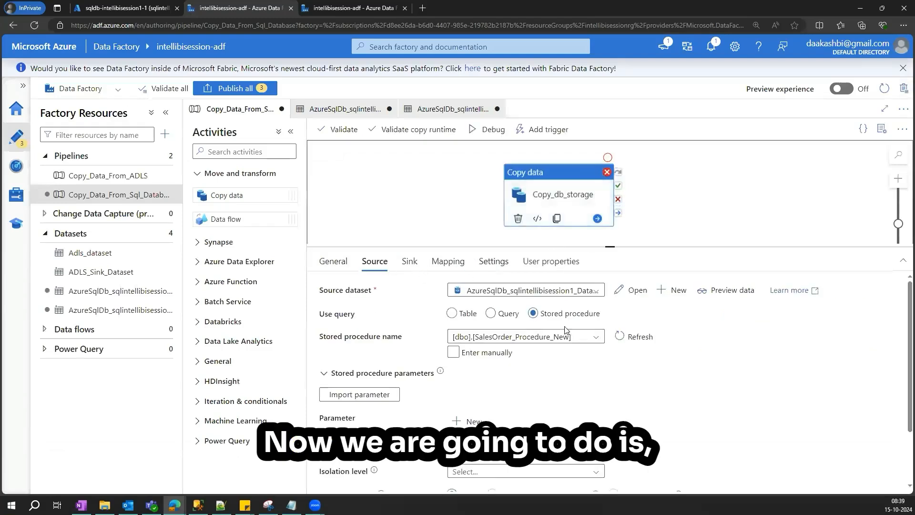
left_click(599, 340)
left_click(525, 391)
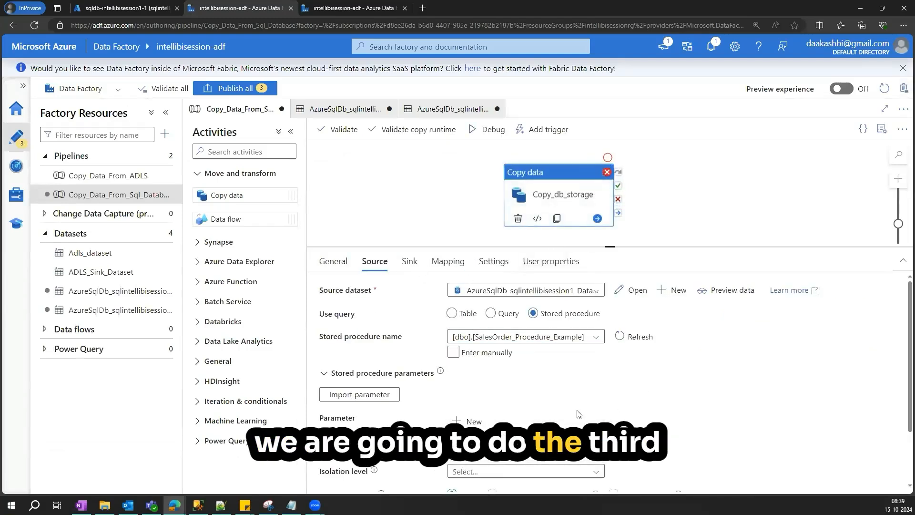
left_click(729, 289)
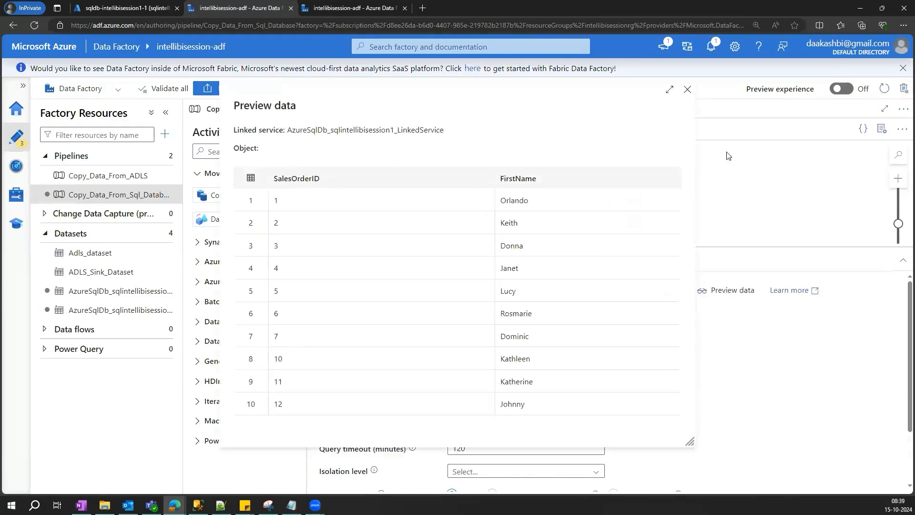
key("Escape")
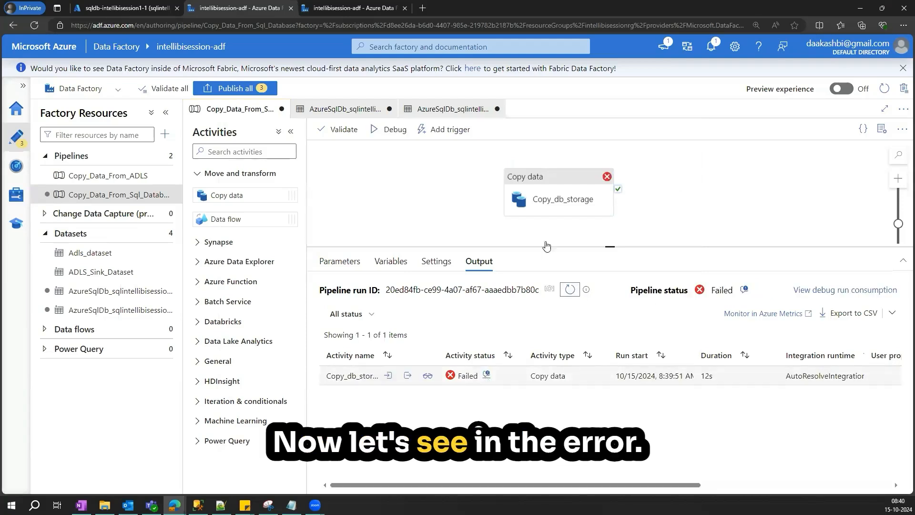
- Open the latest failed run's error details and select the column error message
left_click(585, 144)
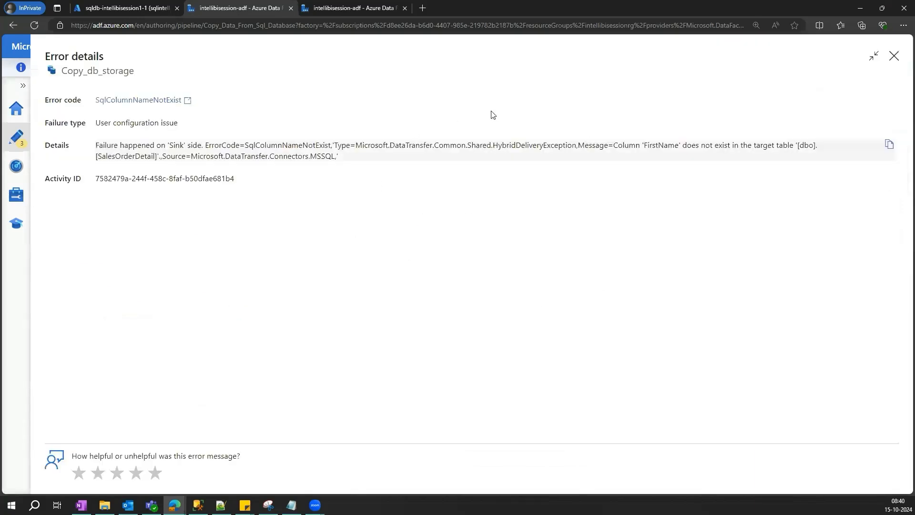
left_click_drag(618, 146, 742, 150)
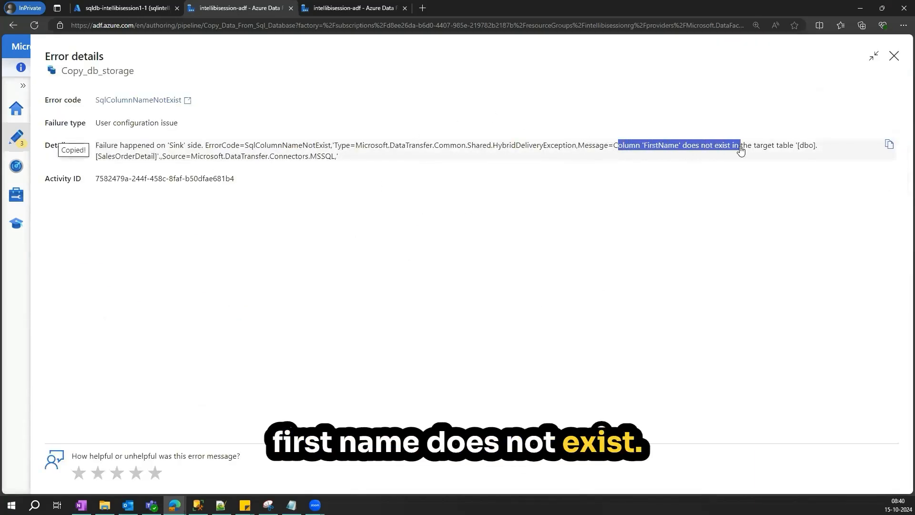
left_click(895, 56)
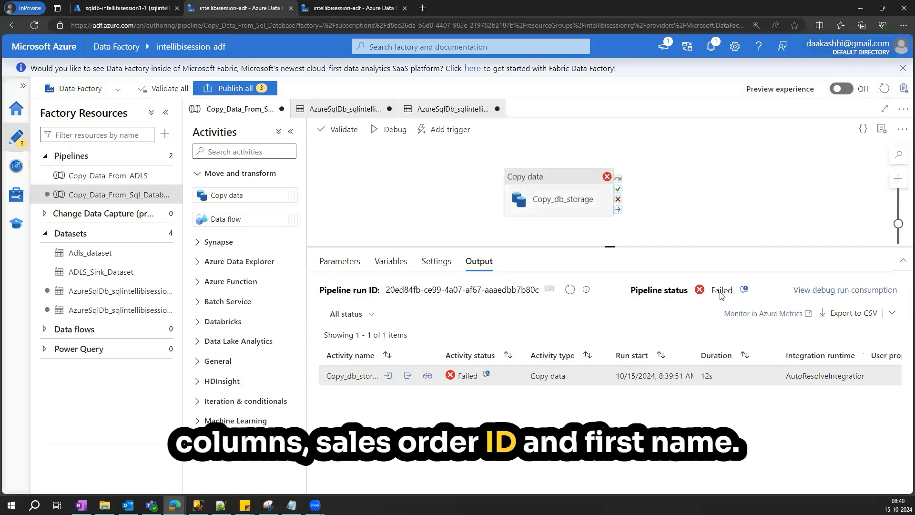
- Preview the source data again and select the SalesOrderID and FirstName column headers
left_click(560, 198)
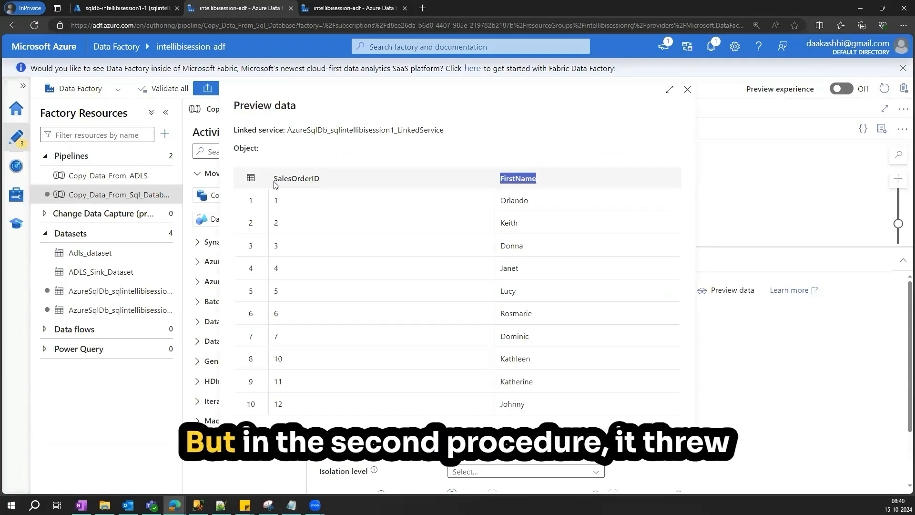
double_click(275, 185)
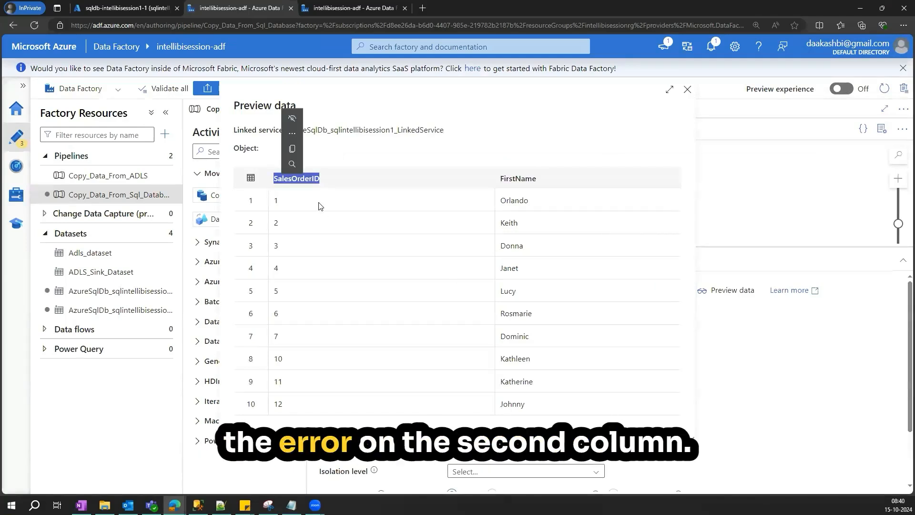
double_click(493, 177)
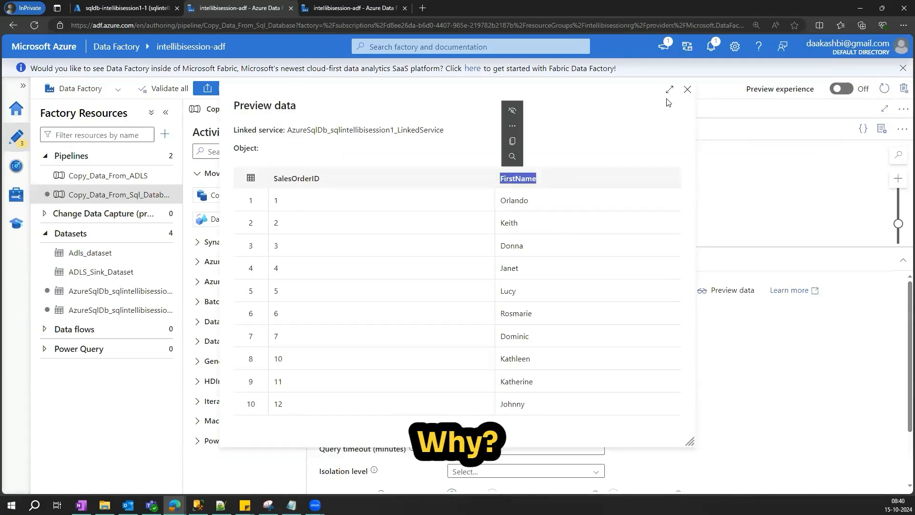
left_click(689, 88)
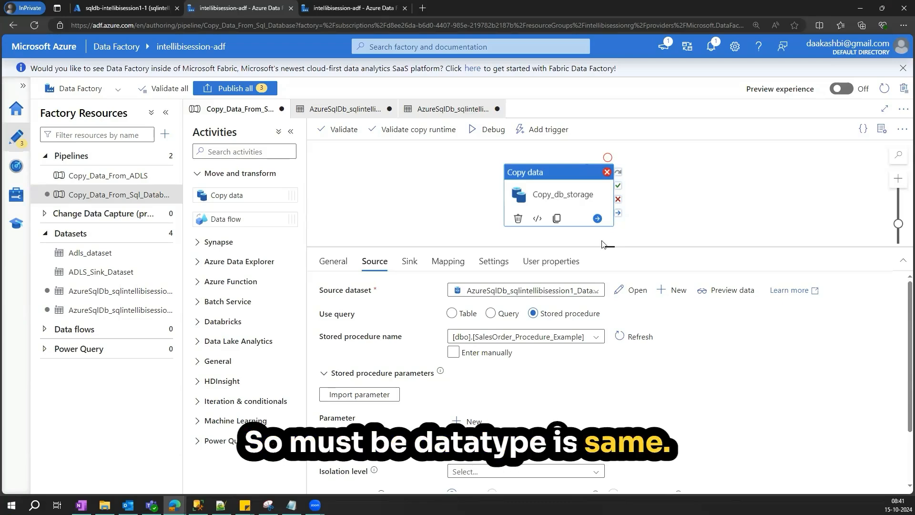
- Return to the query editor and review the SELECT statement inside the SalesOrder_Procedure_New definition
left_click_drag(610, 247, 611, 256)
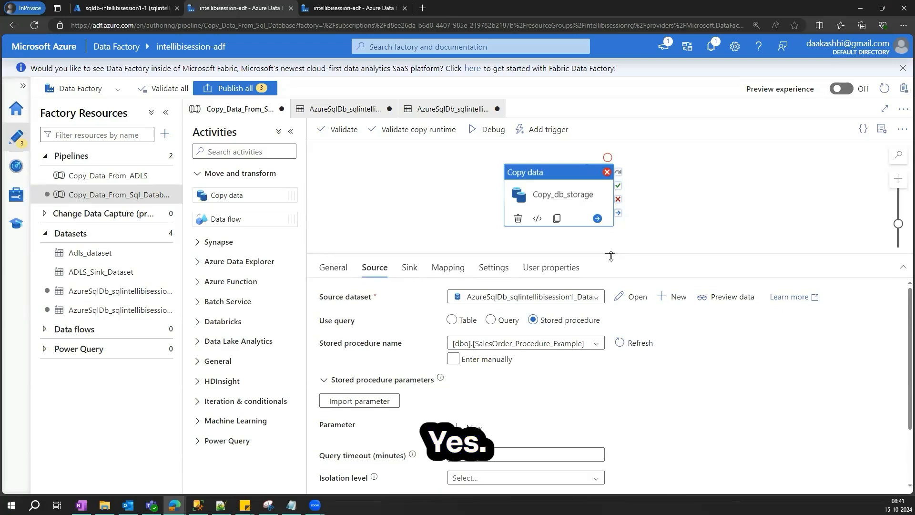
left_click_drag(611, 257, 611, 251)
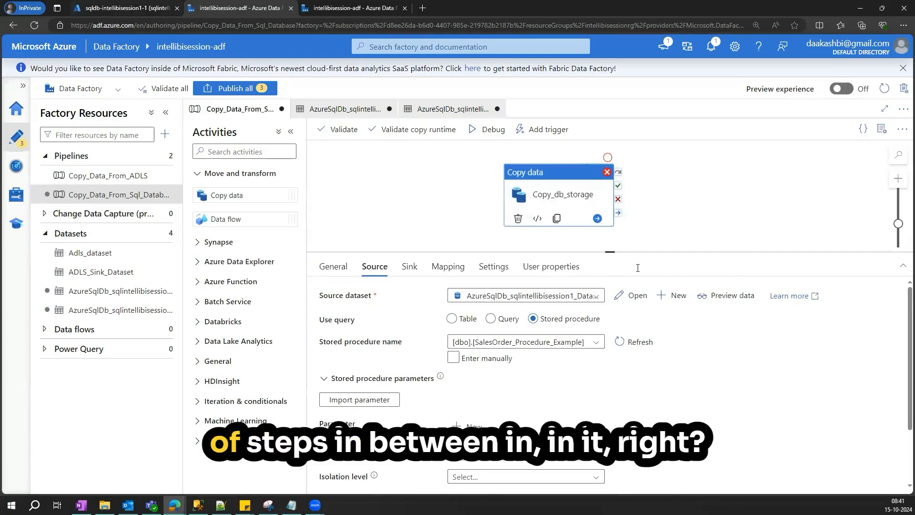
key("ctrl+shift+Tab")
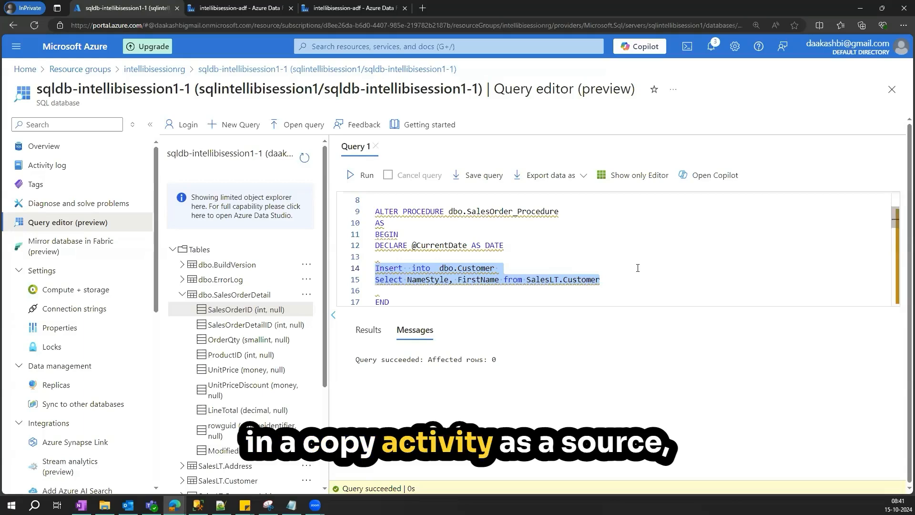
scroll(629, 260, "down", 1)
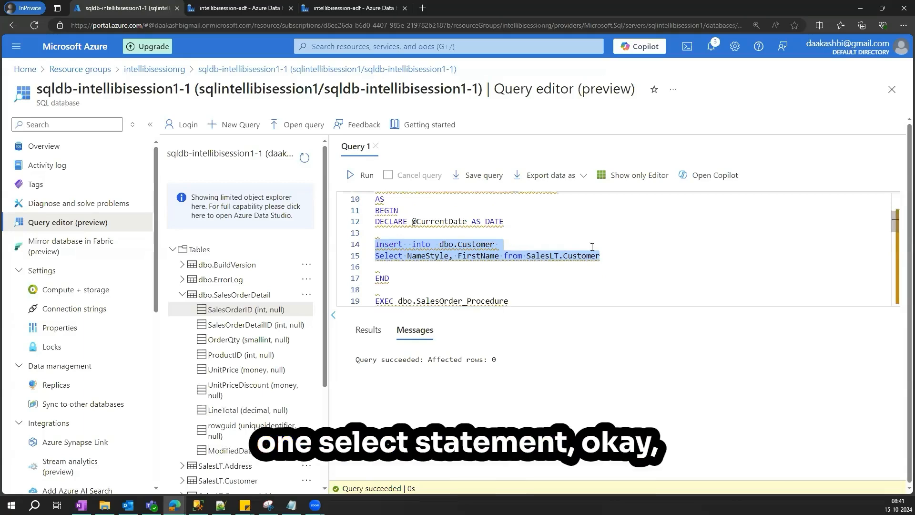
scroll(443, 263, "down", 1)
left_click(444, 262)
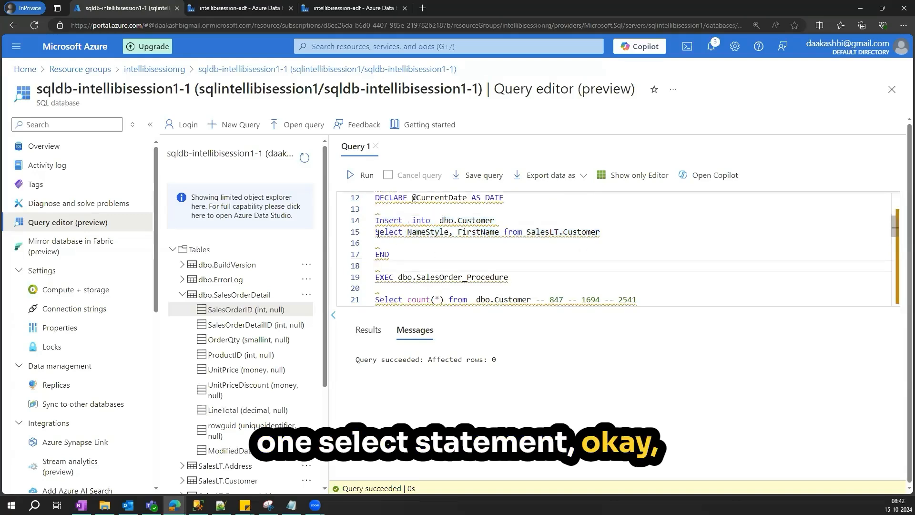
scroll(513, 252, "down", 5)
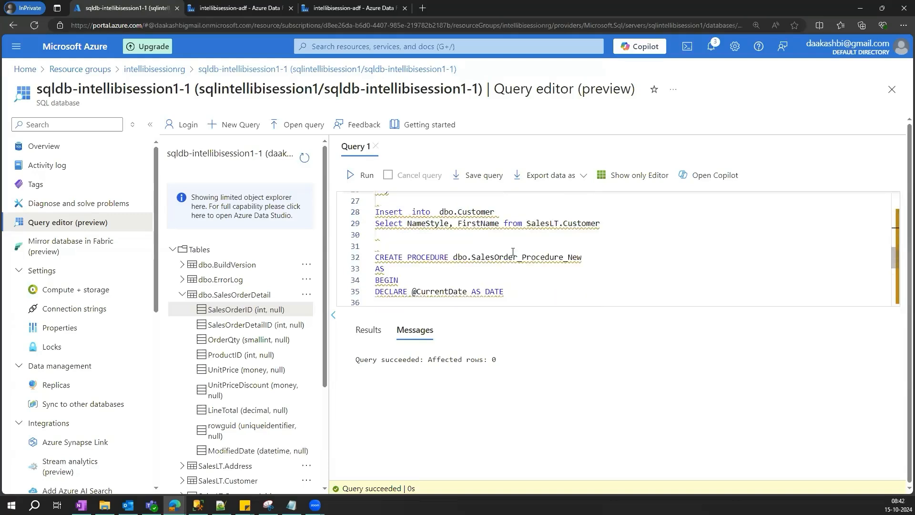
scroll(568, 244, "down", 3)
left_click_drag(603, 251, 380, 247)
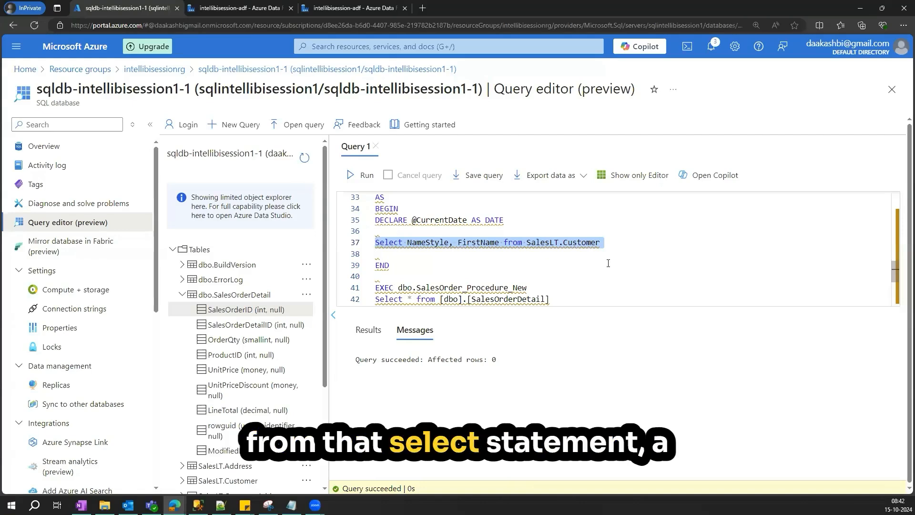
left_click(590, 251)
left_click_drag(601, 242, 375, 242)
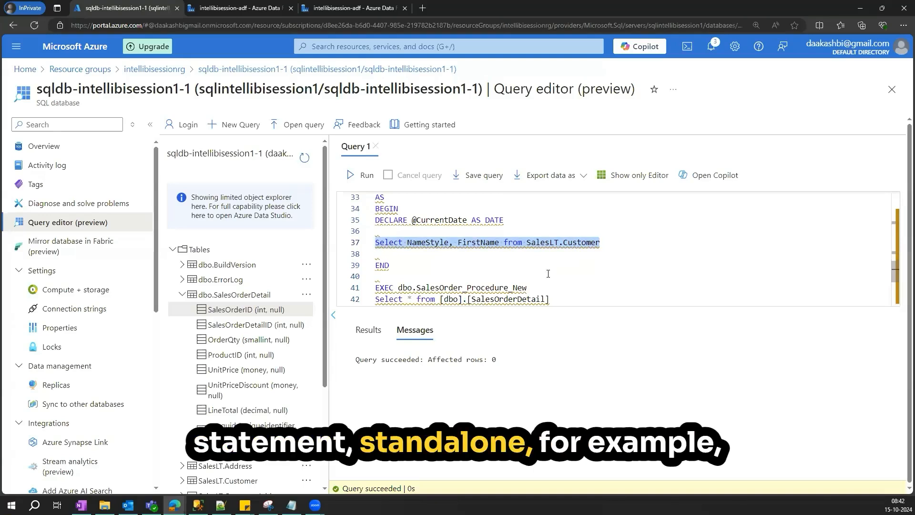
left_click(589, 253)
scroll(463, 235, "up", 2)
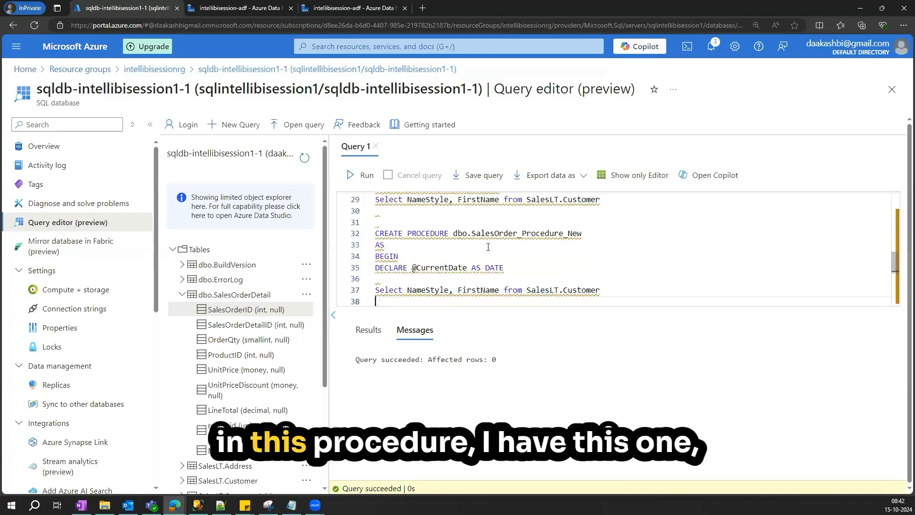
scroll(463, 235, "down", 1)
left_click_drag(601, 266, 377, 267)
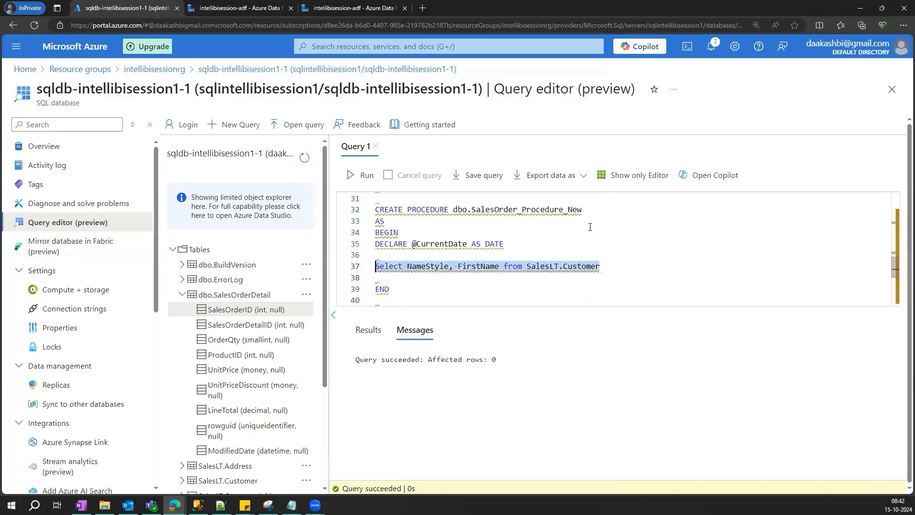
- Copy the Select * from [dbo].[SalesOrderDetail] line into SalesOrder_Procedure_New's body below its existing SELECT
scroll(375, 265, "down", 2)
left_click_drag(549, 251, 376, 252)
key("ctrl+c")
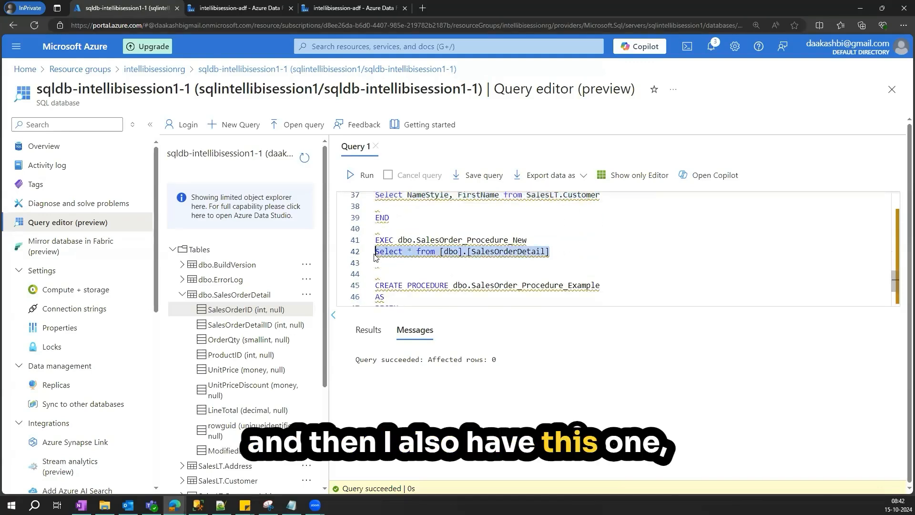
scroll(625, 242, "up", 2)
left_click(625, 241)
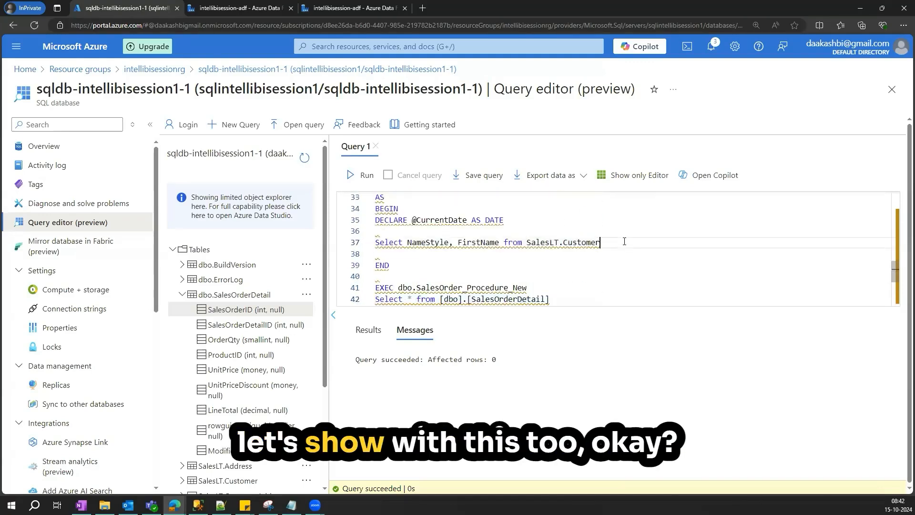
key("Return")
key("Return")
key("ctrl+v")
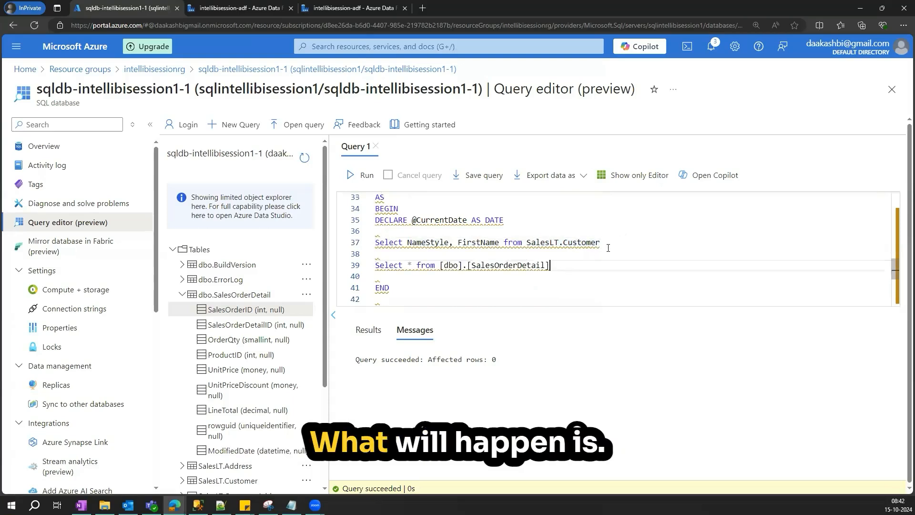
- Review the SELECT statements in the SalesOrder_Procedure_New and SalesOrder_Procedure_Example definitions
left_click_drag(602, 243, 371, 243)
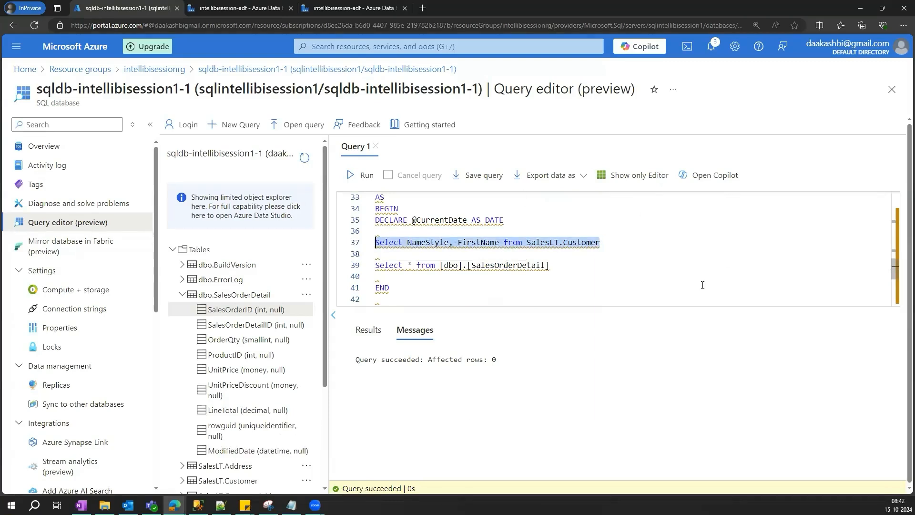
left_click_drag(551, 265, 375, 265)
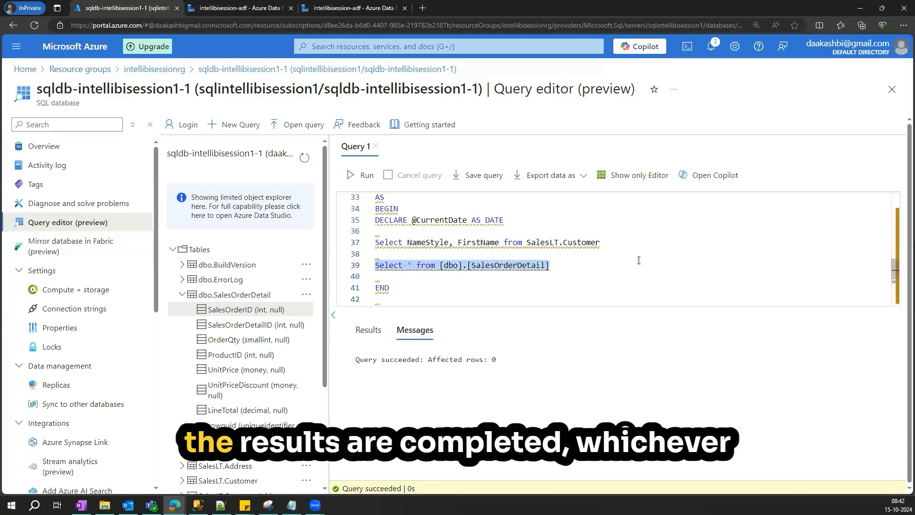
scroll(641, 260, "down", 1)
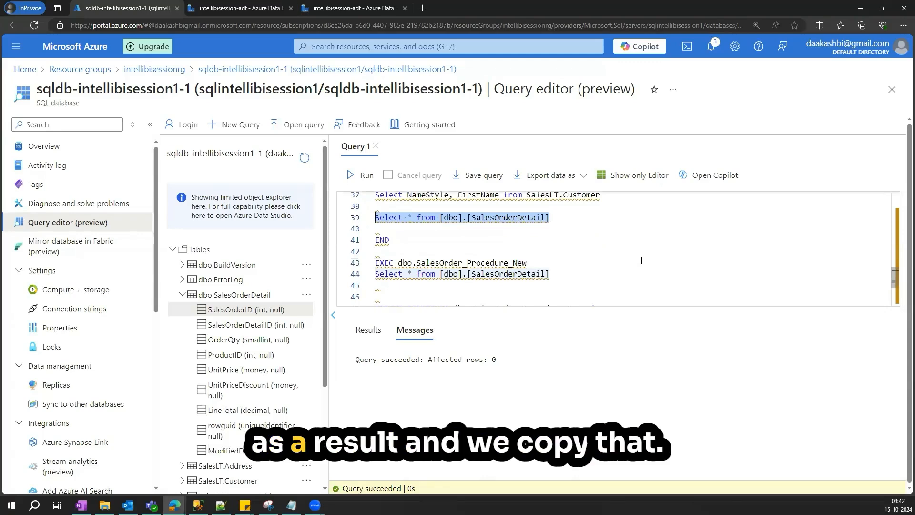
scroll(642, 260, "down", 1)
scroll(642, 260, "down", 2)
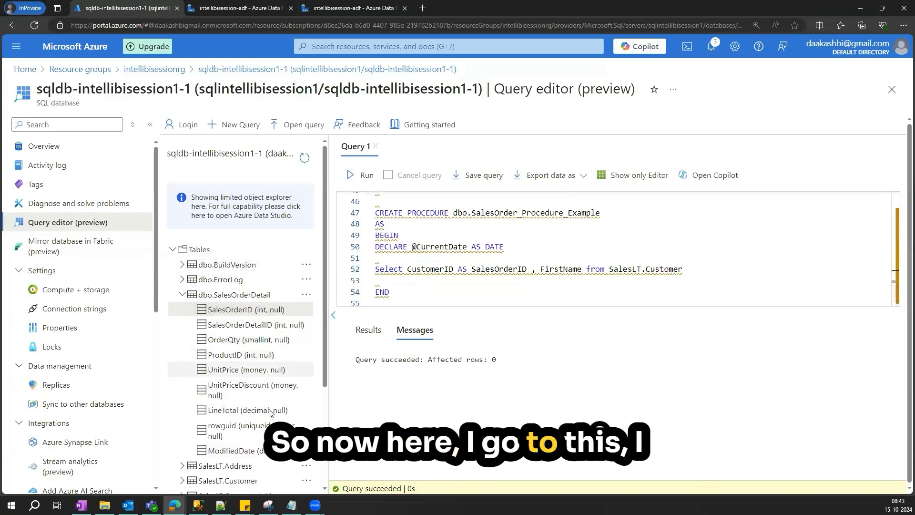
scroll(572, 250, "up", 10)
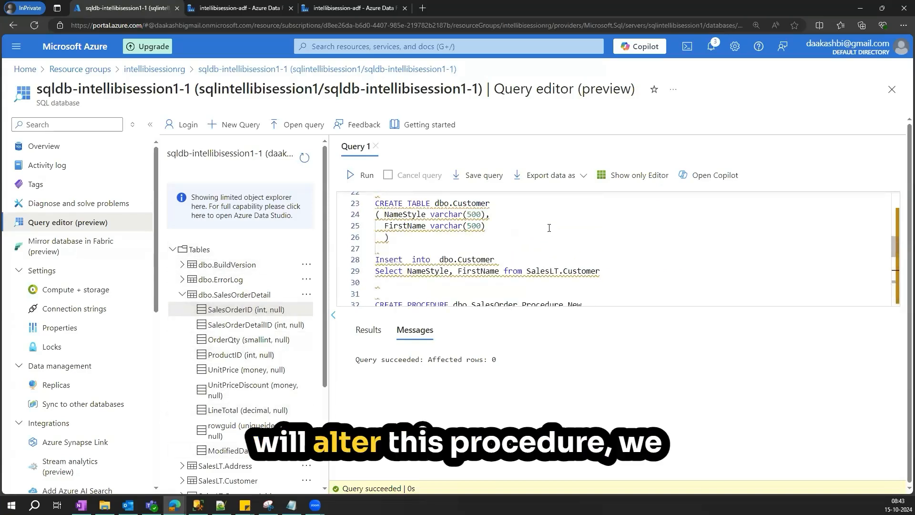
scroll(418, 213, "up", 7)
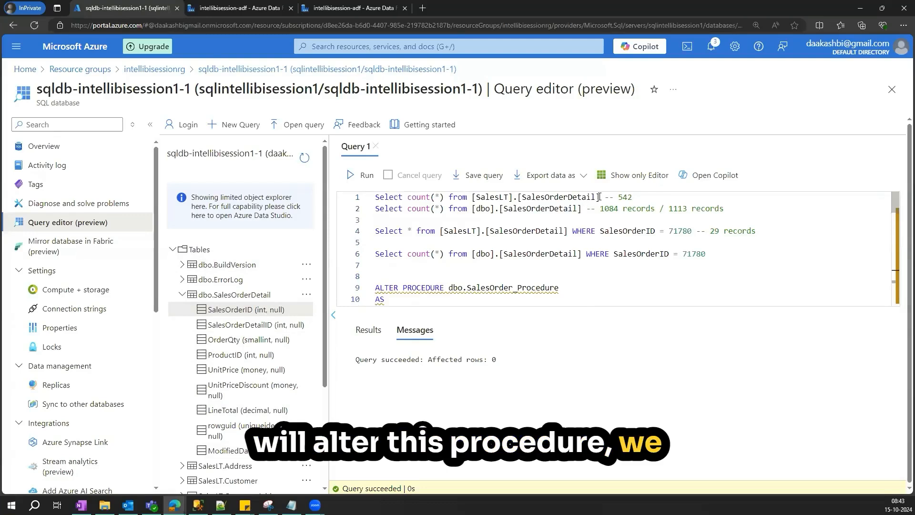
- Rewrite SalesOrder_Procedure_Example to Select * from [SalesLT].[SalesOrderDetail] and run it as ALTER PROCEDURE
left_click_drag(597, 196, 525, 197)
left_click_drag(445, 197, 407, 200)
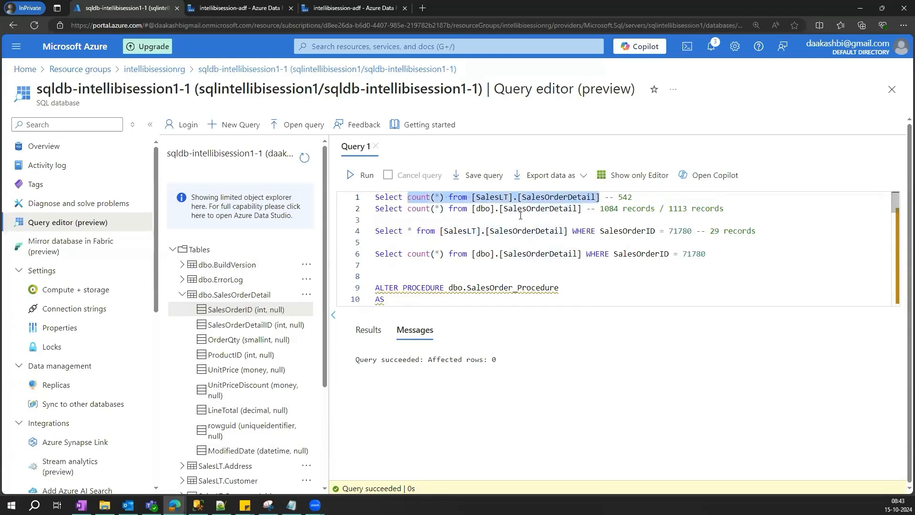
scroll(542, 232, "down", 15)
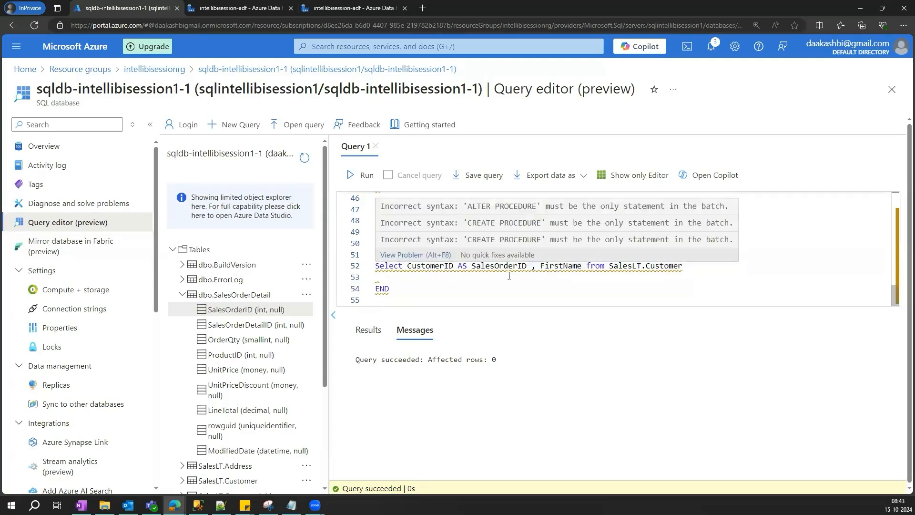
left_click_drag(682, 266, 408, 267)
type("count(*) from [SalesLT].[SalesOrderDetail]")
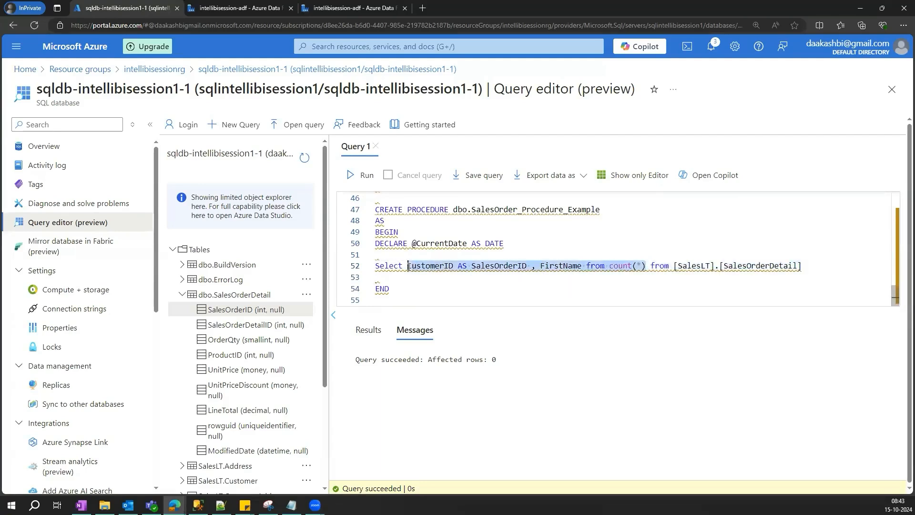
type("*")
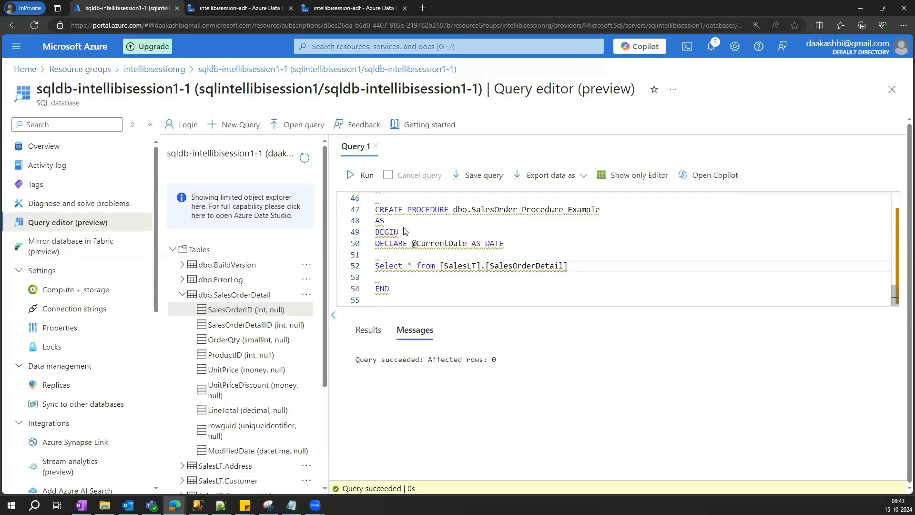
double_click(383, 210)
type("ALTER")
left_click_drag(402, 294, 372, 210)
left_click(364, 175)
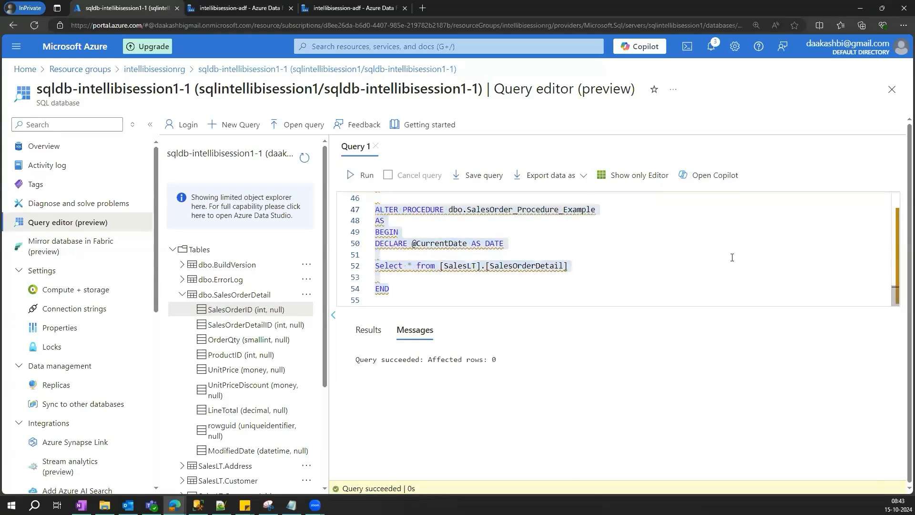
- In the Copy data activity, refresh the source stored procedure and set the sink's table option to Use existing
left_click(240, 14)
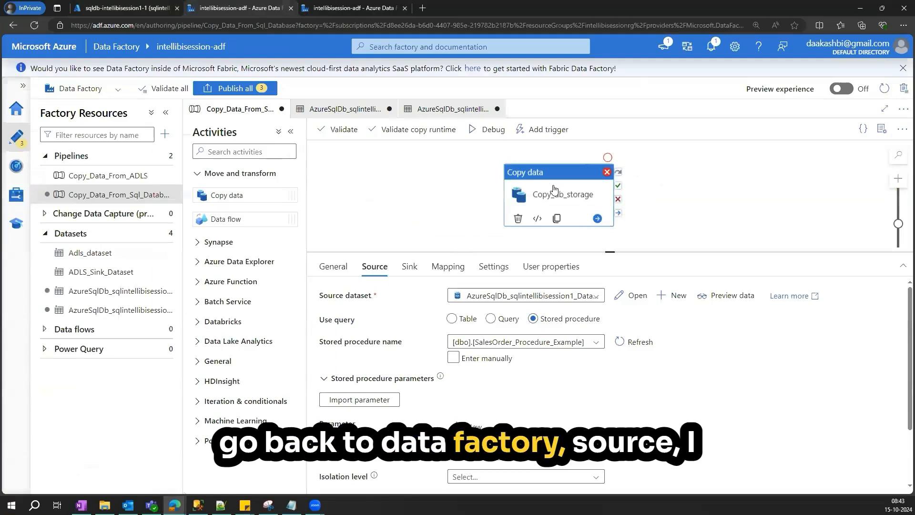
left_click(626, 343)
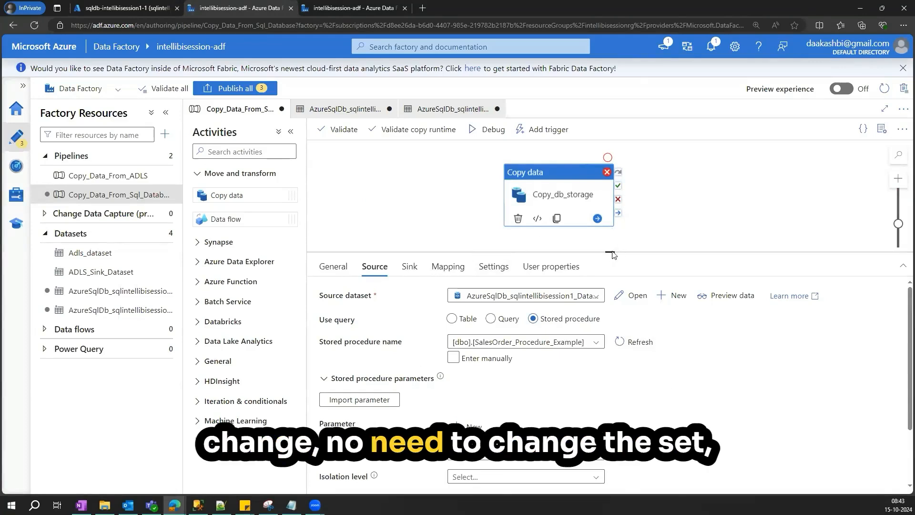
left_click_drag(610, 252, 611, 244)
left_click(410, 246)
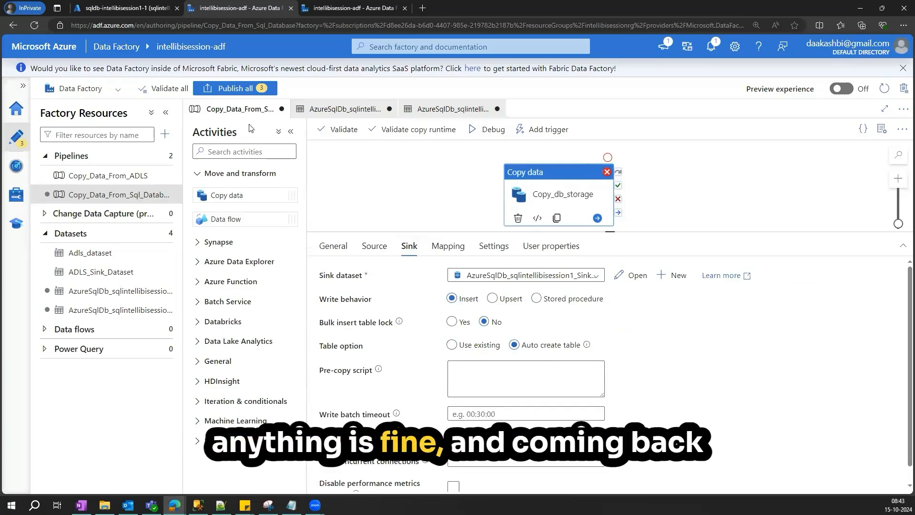
left_click(371, 251)
left_click(408, 248)
left_click(451, 345)
- Preview the source data and start a debug run of the pipeline
left_click(374, 246)
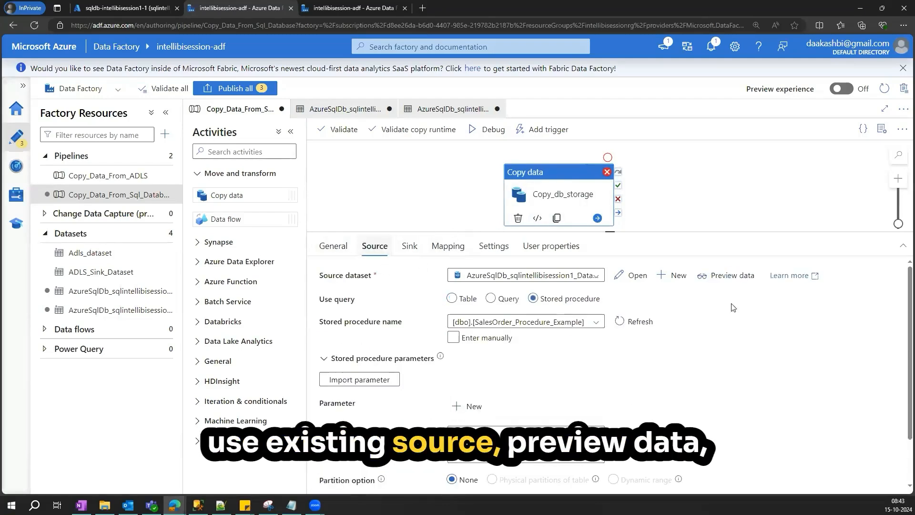
left_click(735, 275)
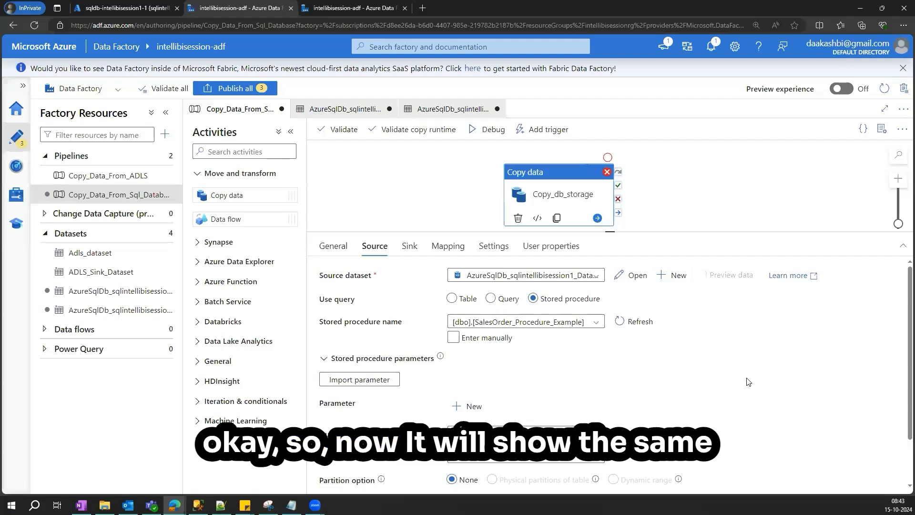
left_click(687, 89)
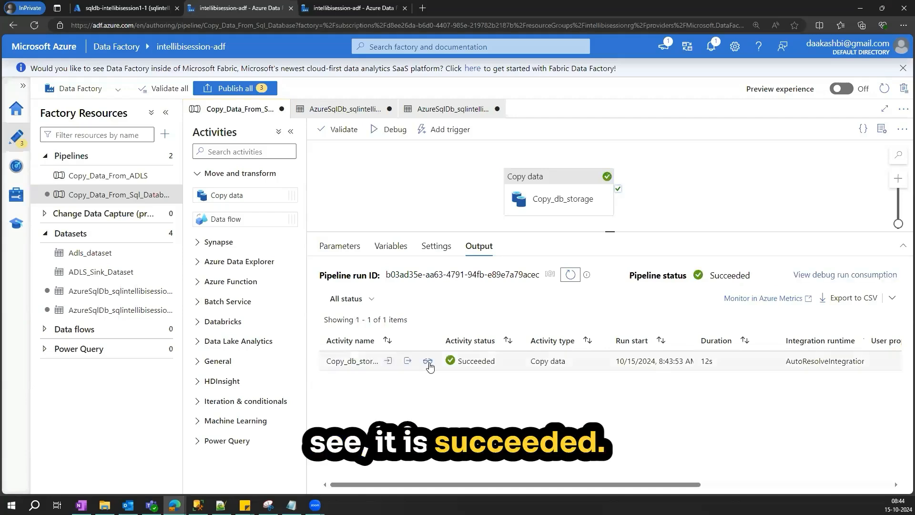
- Review the copy activity's run details for rows read and written
left_click(427, 362)
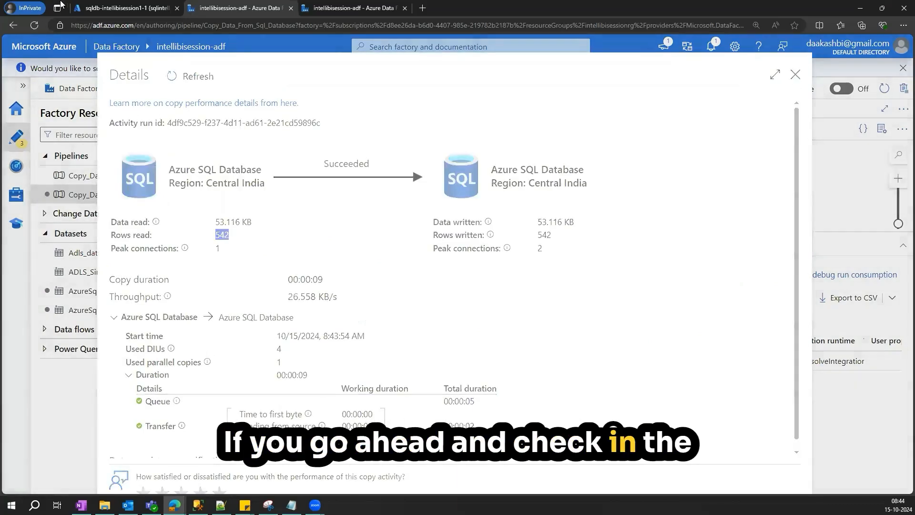
left_click(796, 76)
- Run the row count query on [dbo].[SalesOrderDetail] in the query editor
left_click(126, 8)
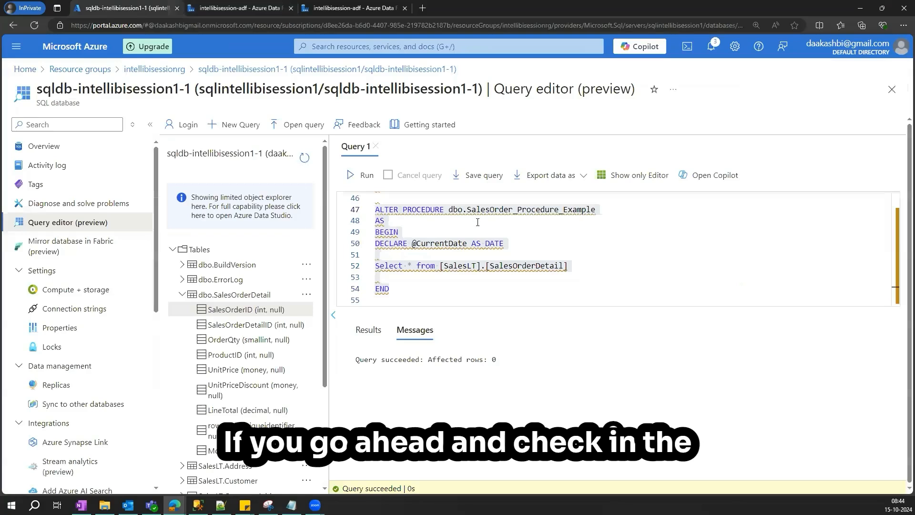
scroll(477, 223, "up", 15)
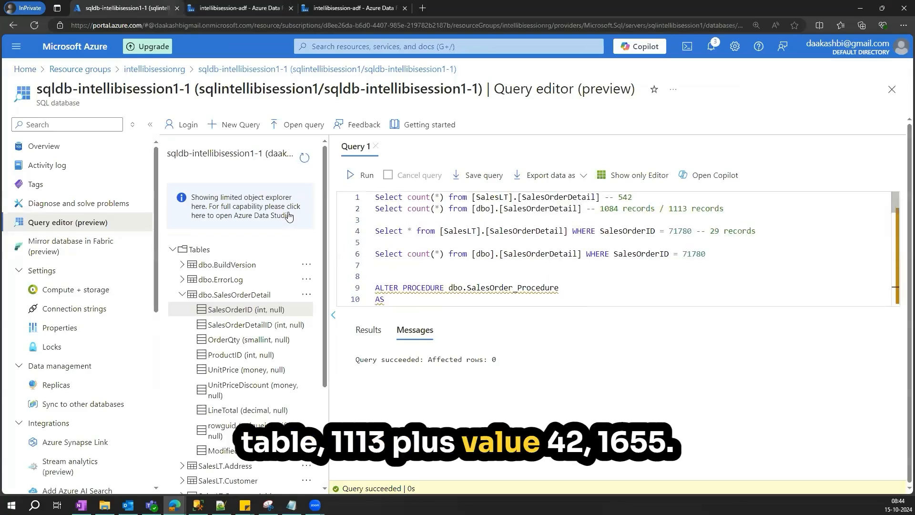
left_click(353, 176)
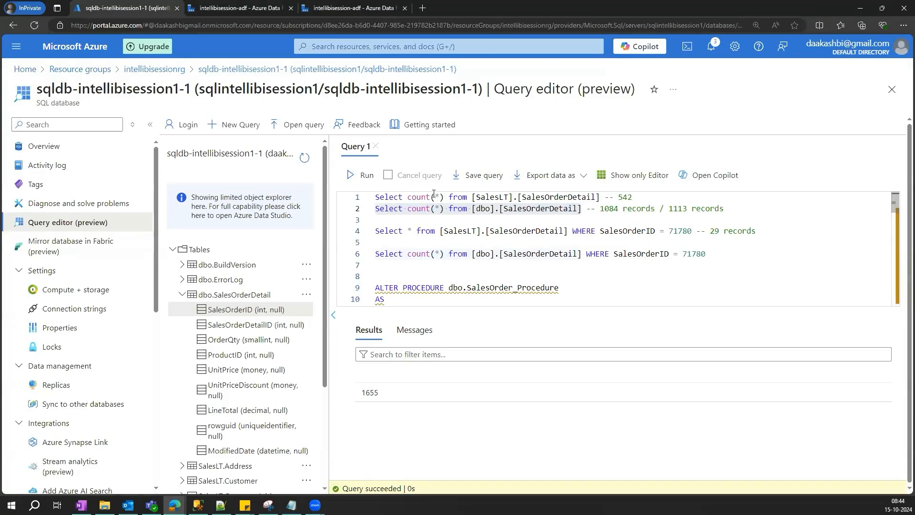
- Switch the copy source to a query and remove the WHERE SalesOrderID = 71780 filter
left_click(238, 3)
left_click(563, 195)
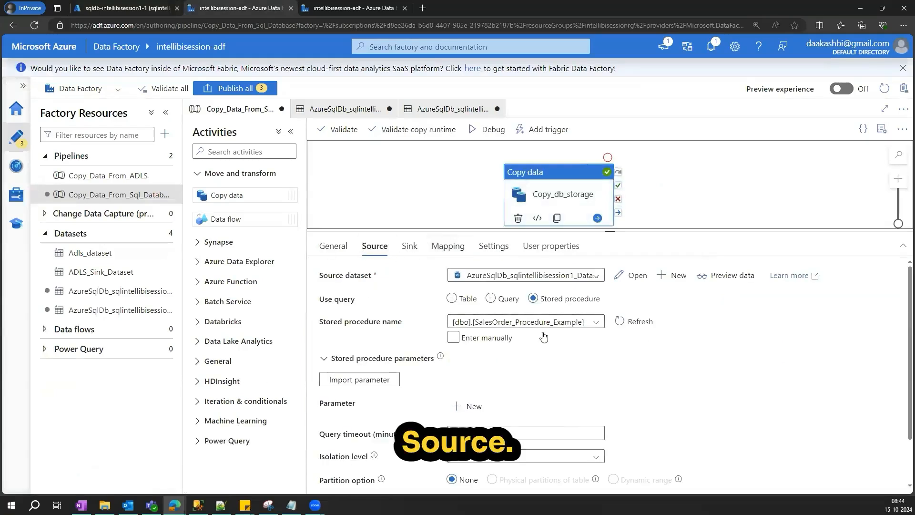
left_click(490, 299)
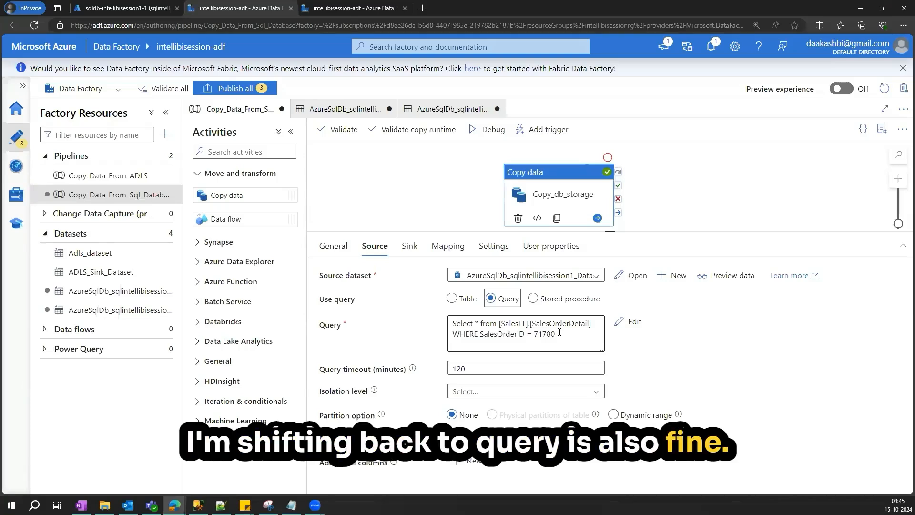
left_click(452, 299)
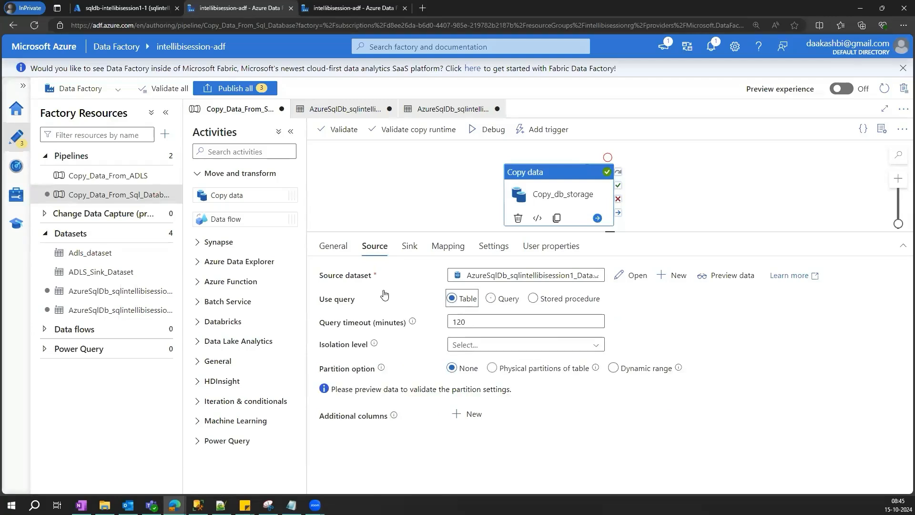
left_click(491, 299)
left_click_drag(556, 335, 455, 335)
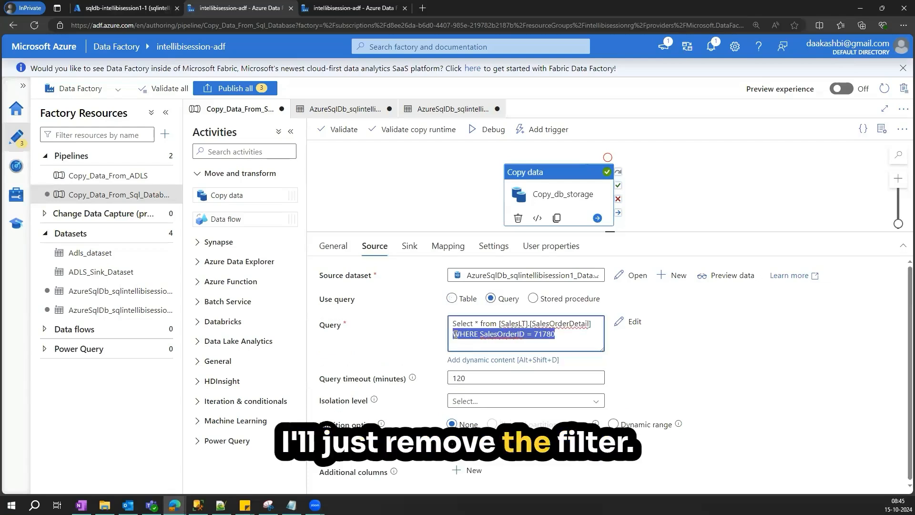
key("BackSpace")
key("BackSpace")
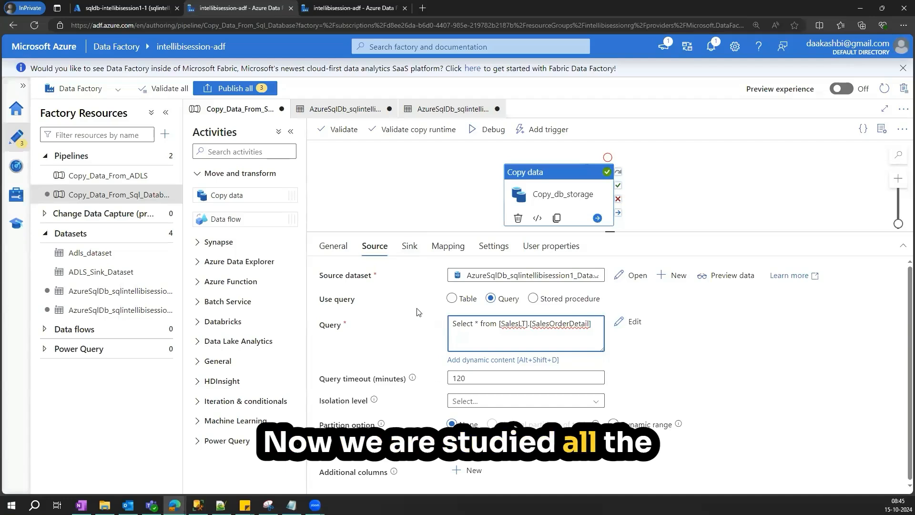
- Review the sink settings and select the pre-copy script field
left_click(406, 248)
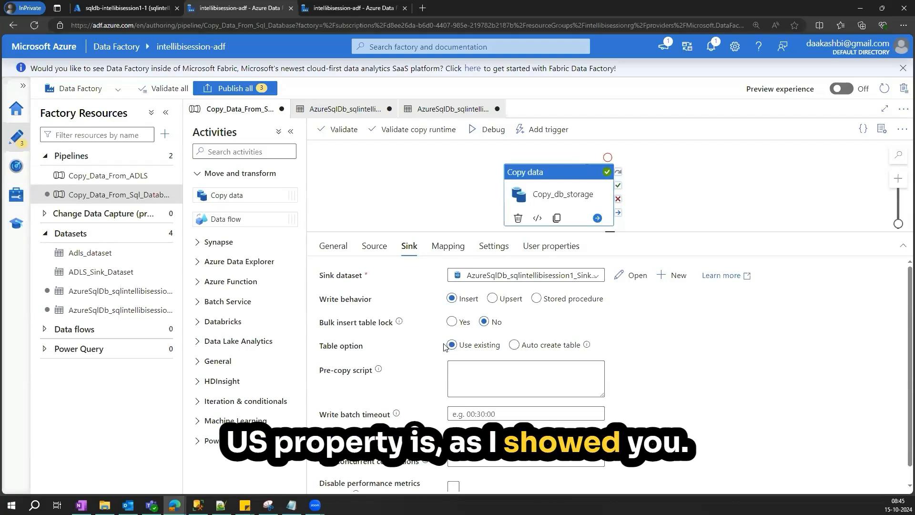
left_click(546, 351)
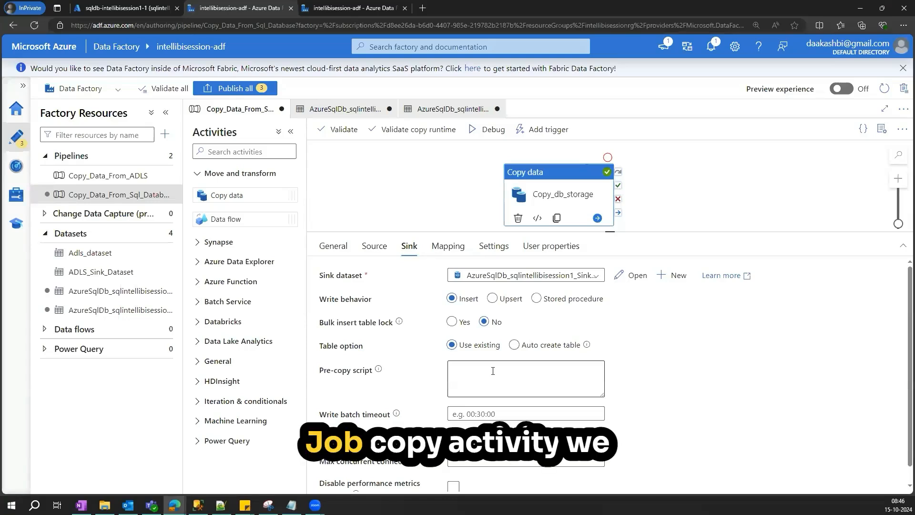
left_click(468, 375)
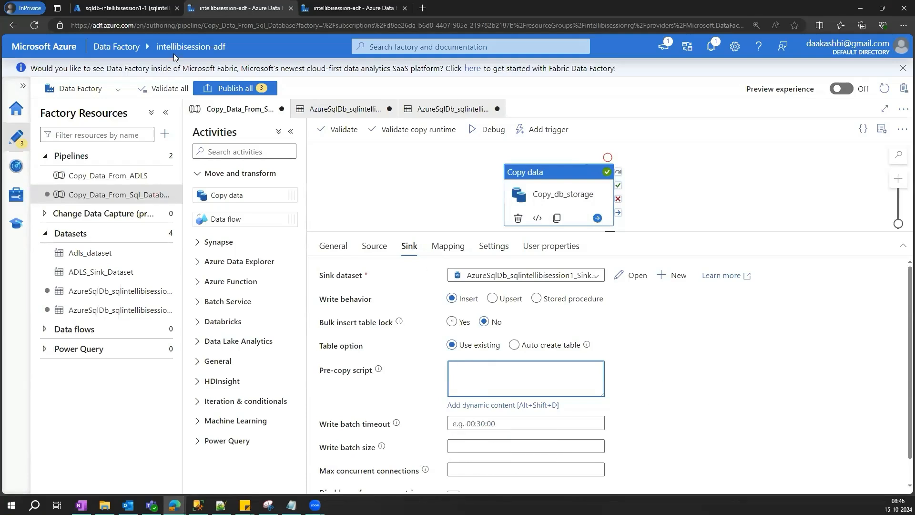
- Run the row count query on dbo.Customer in the query editor
left_click(117, 9)
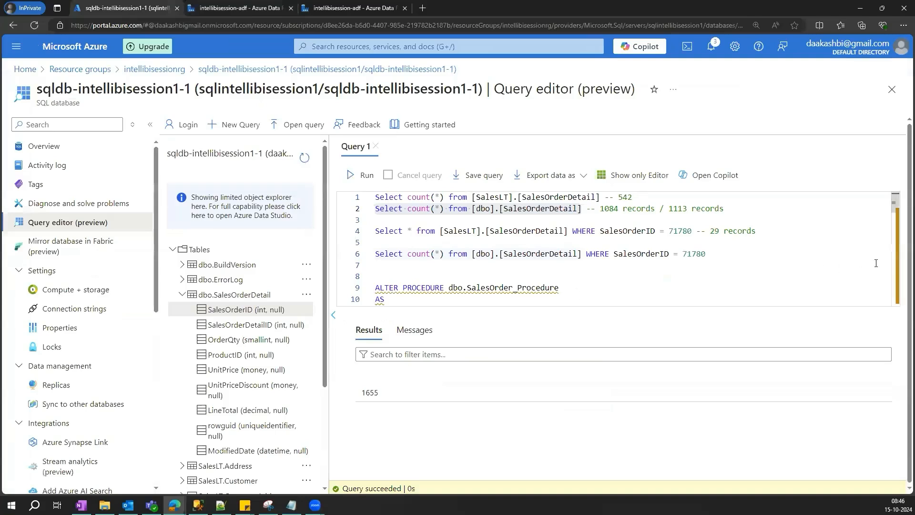
left_click_drag(896, 213, 895, 232)
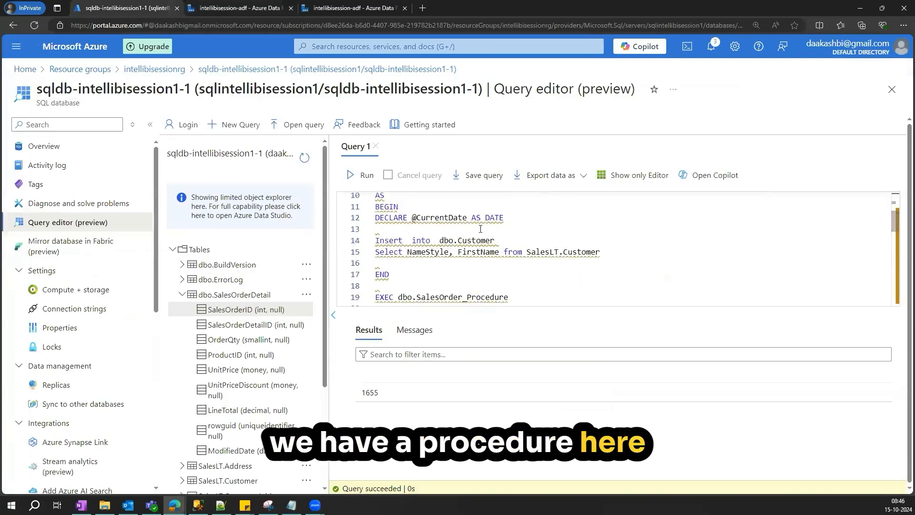
double_click(447, 241)
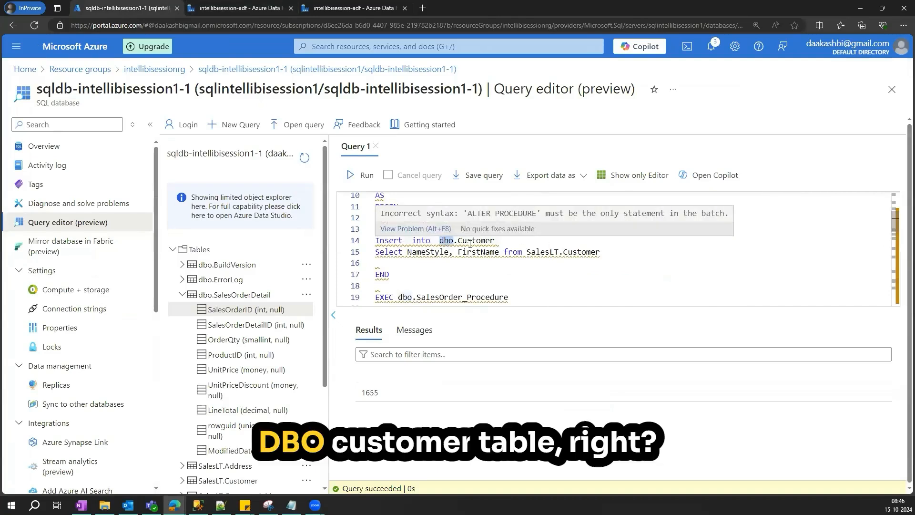
scroll(488, 248, "up", 1)
scroll(487, 258, "down", 3)
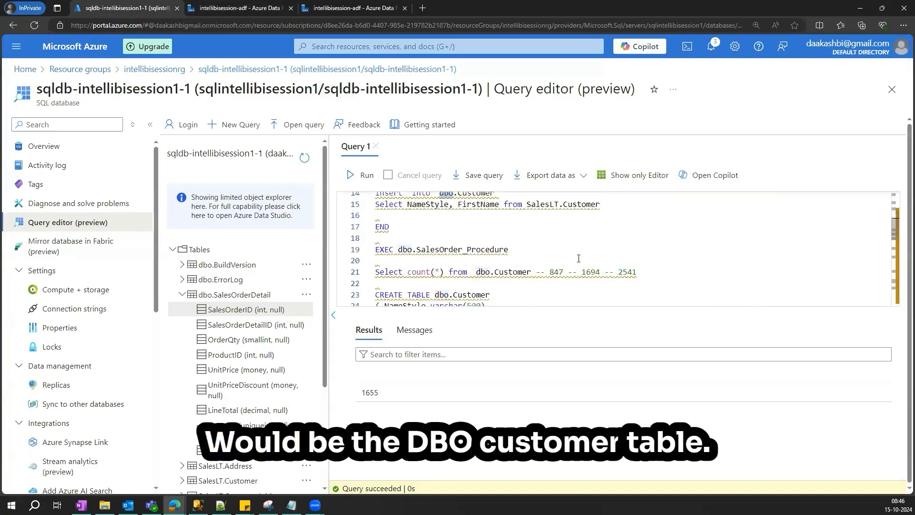
left_click_drag(533, 272, 376, 272)
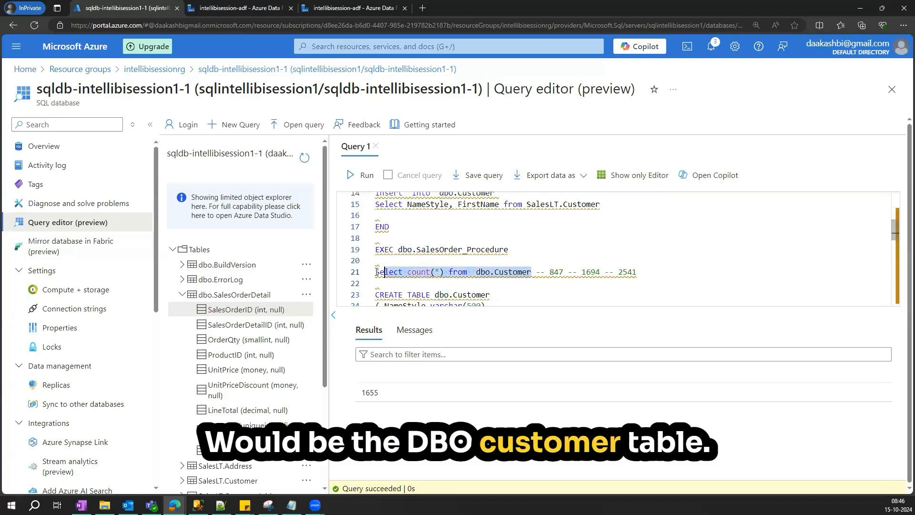
left_click(351, 178)
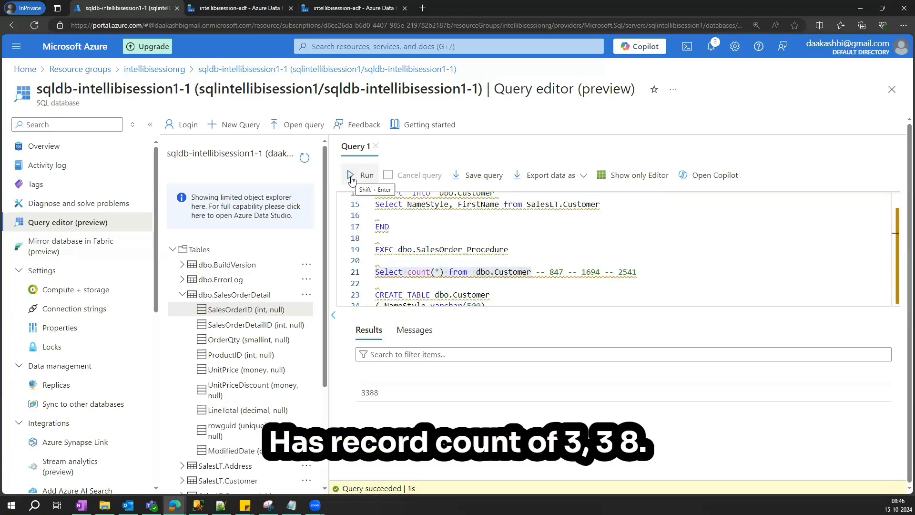
- Copy the 3388 row count into the comment after the dbo.Customer count query
double_click(367, 392)
key("ctrl+c")
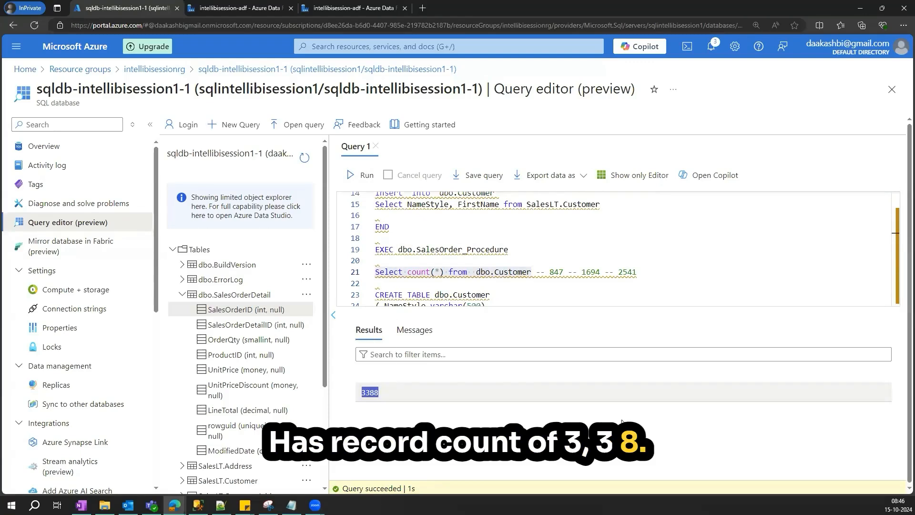
double_click(628, 272)
key("ctrl+v")
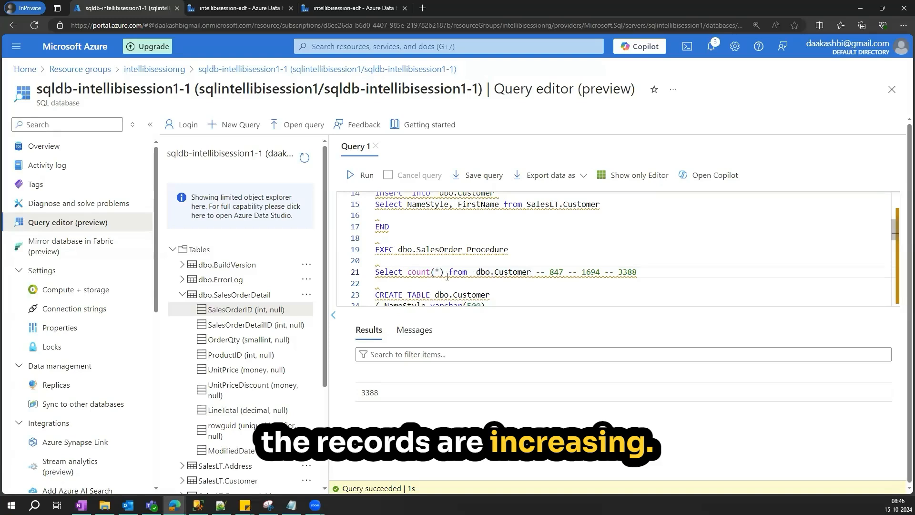
- Add a Truncate table dbo.Customer statement on a new line and run it
left_click_drag(468, 272, 408, 272)
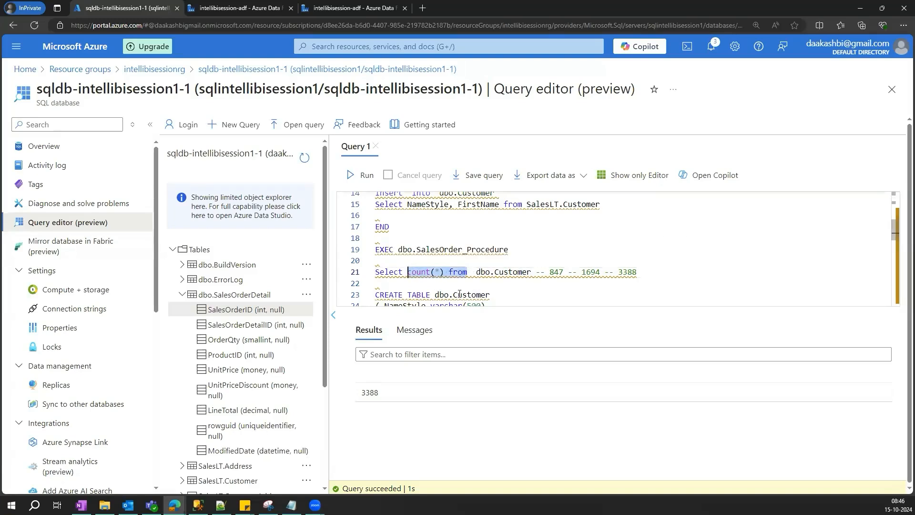
left_click(391, 262)
key("Return")
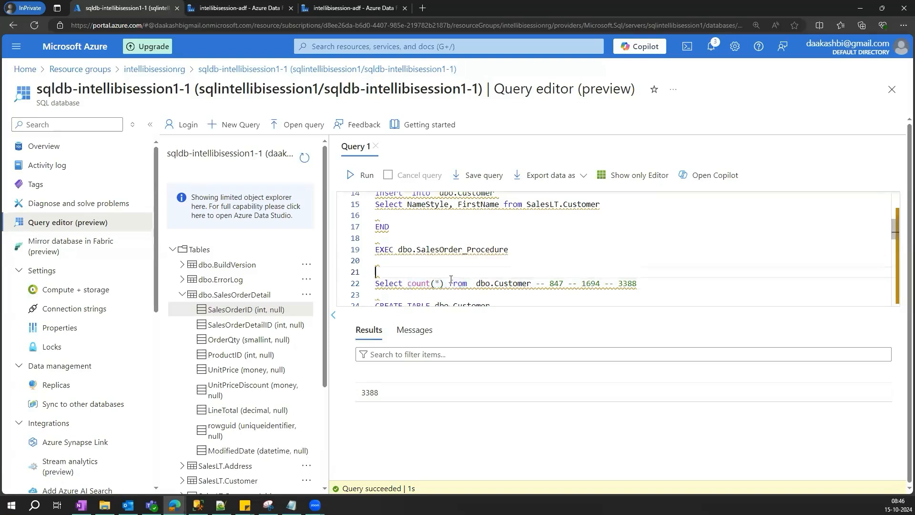
type("Trucn")
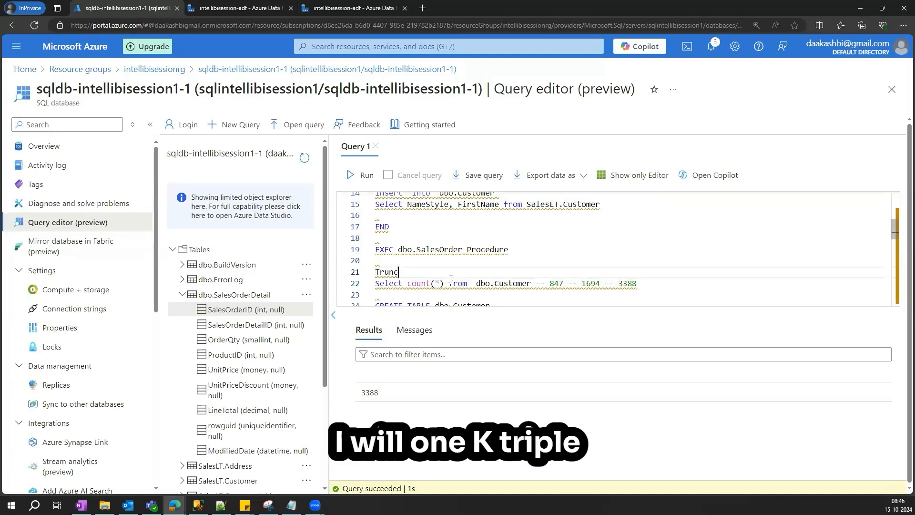
type("table")
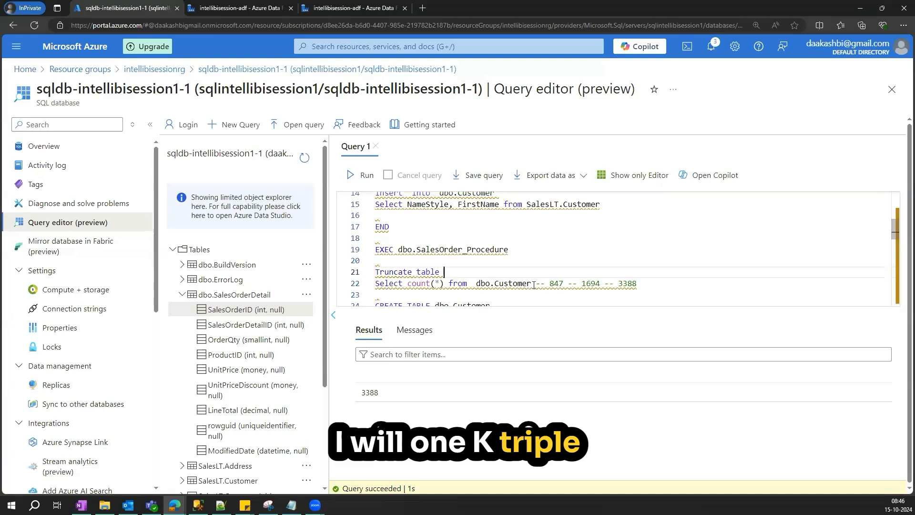
left_click_drag(532, 284, 481, 284)
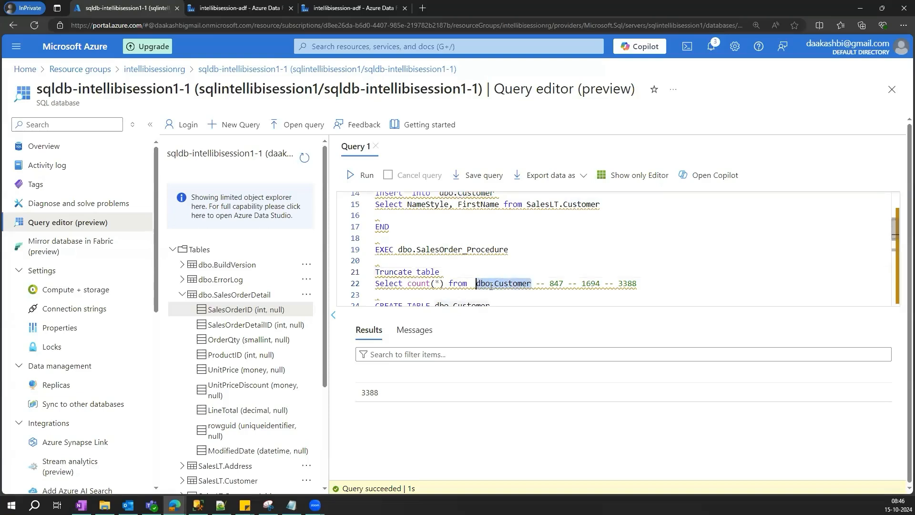
left_click(638, 267)
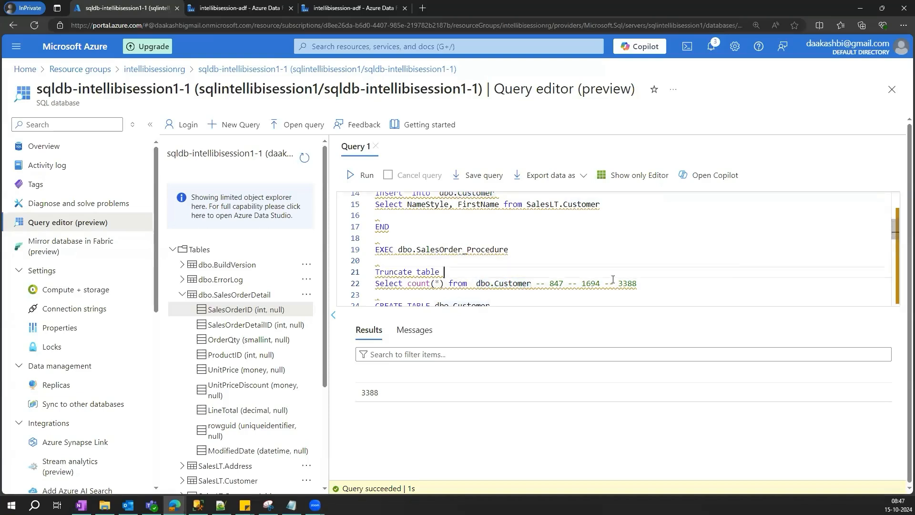
left_click_drag(507, 271, 356, 275)
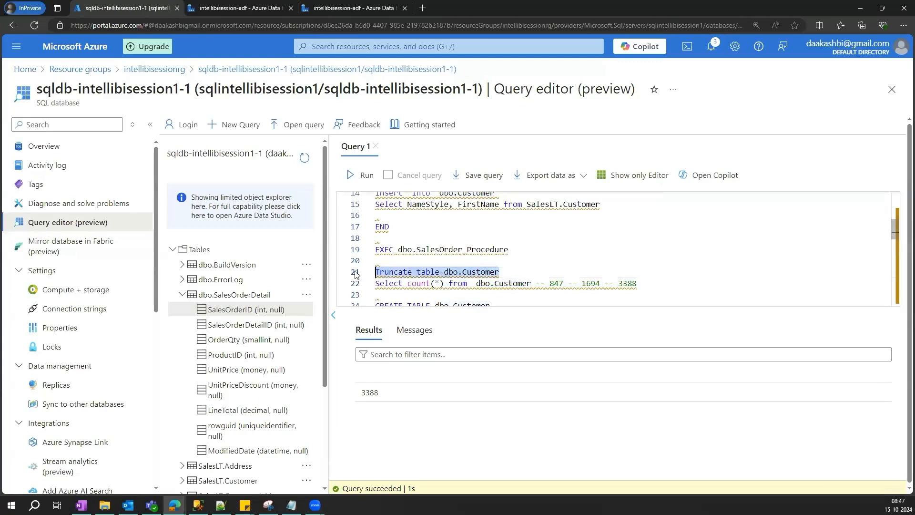
left_click(362, 175)
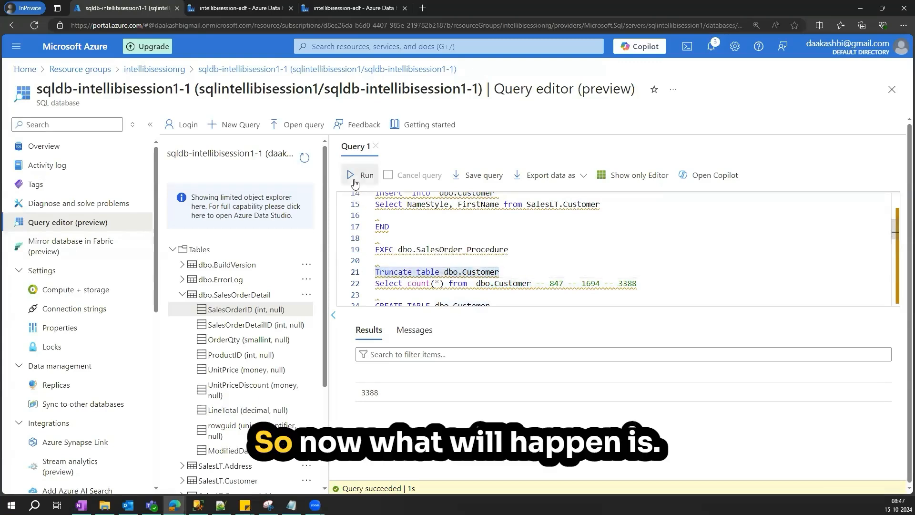
- Run the row count query on dbo.Customer again
left_click(539, 302)
left_click_drag(535, 268, 376, 268)
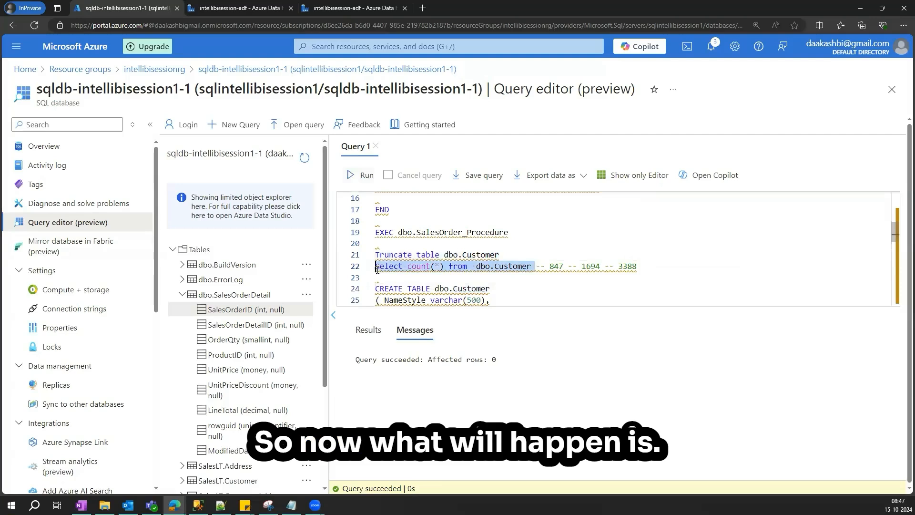
left_click(361, 175)
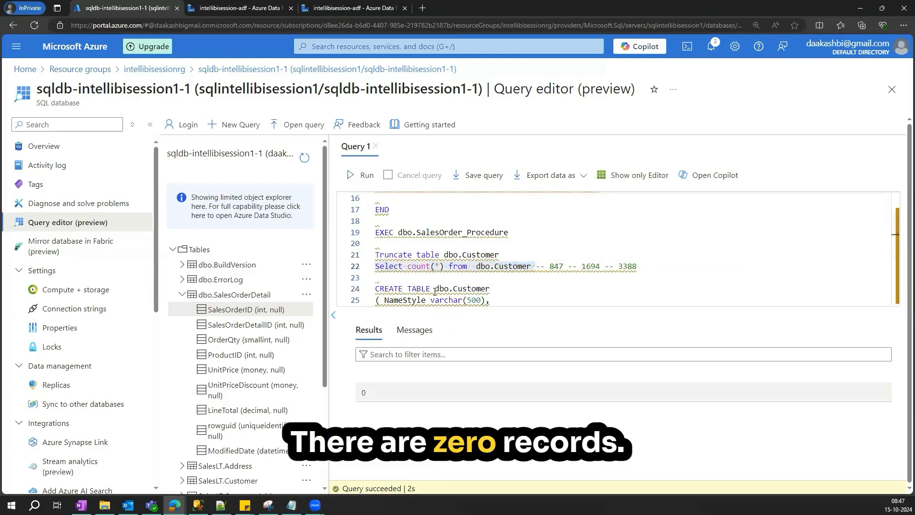
- Comment out the Truncate table dbo.Customer statement
left_click(377, 255)
type("--")
scroll(470, 258, "up", 2)
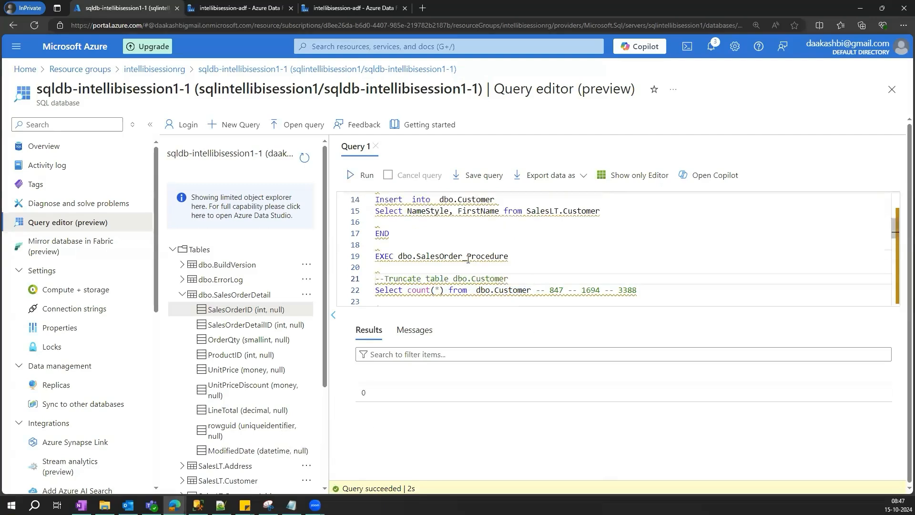
scroll(459, 248, "up", 1)
scroll(459, 248, "down", 1)
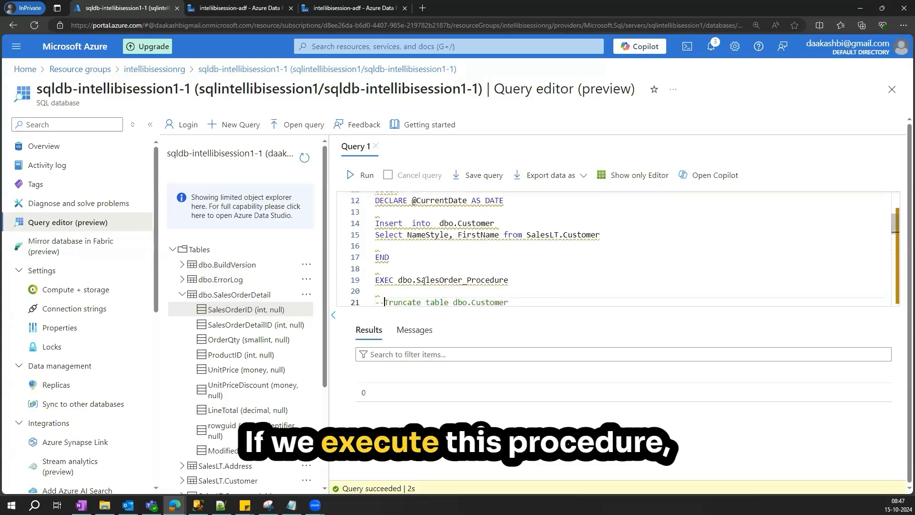
- Examine the dbo.SalesOrder_Procedure call and the procedure's insert from SalesLT.Customer
left_click_drag(398, 280, 509, 280)
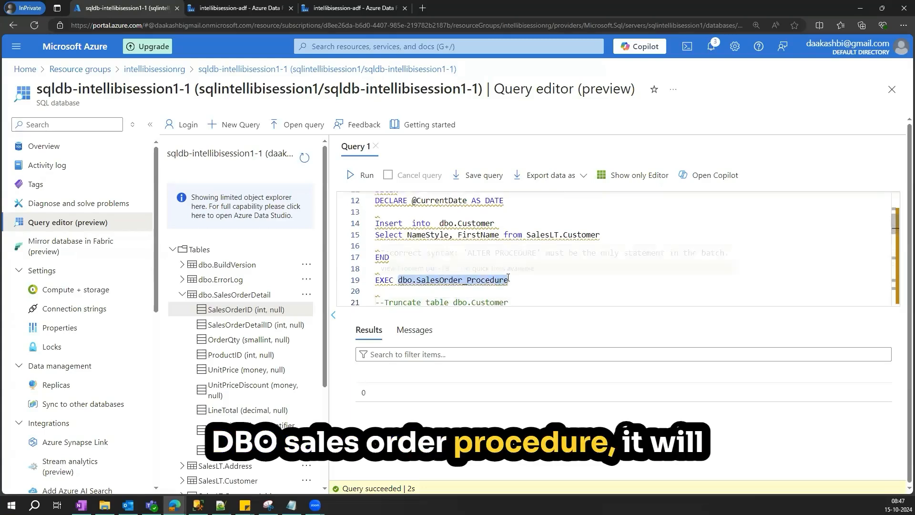
scroll(524, 260, "up", 1)
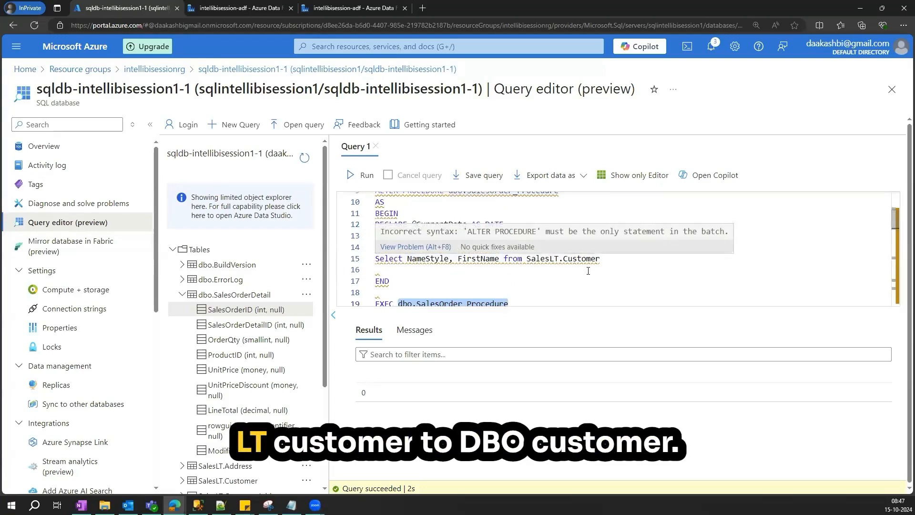
scroll(494, 260, "down", 3)
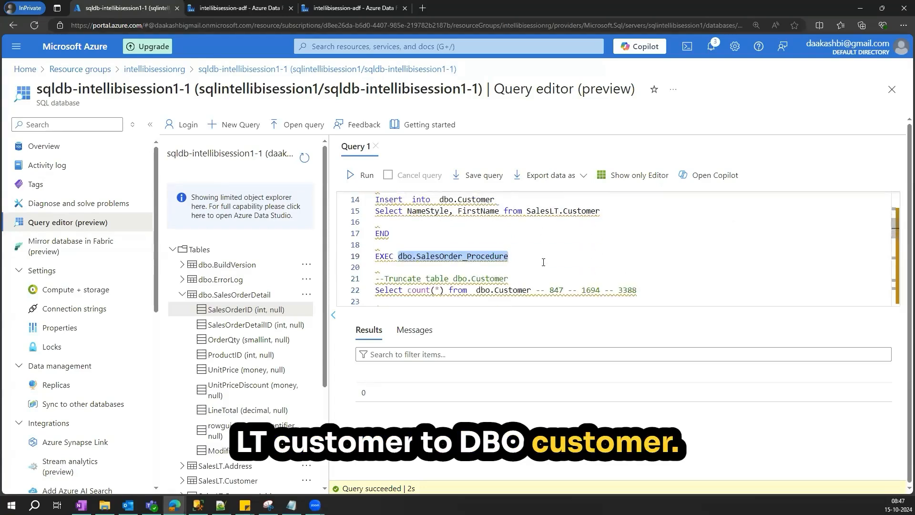
scroll(469, 247, "down", 1)
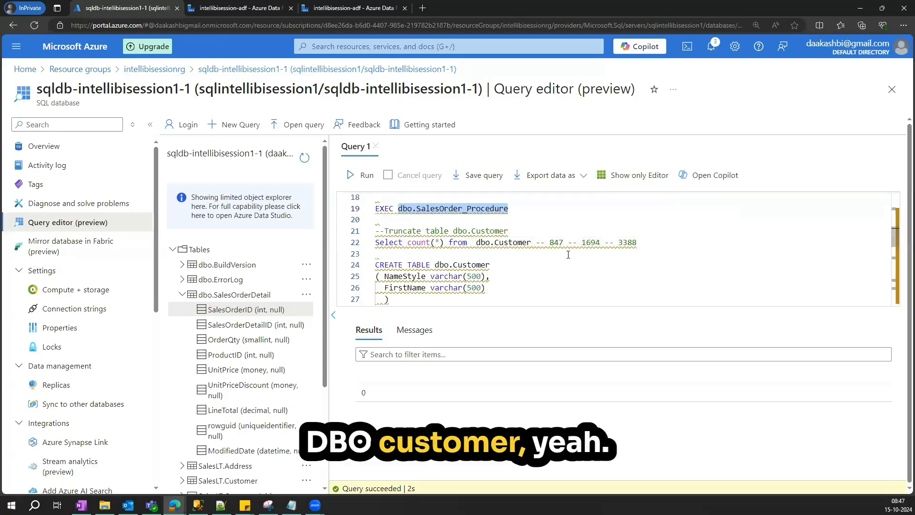
double_click(556, 243)
scroll(534, 252, "up", 2)
scroll(516, 260, "down", 3)
scroll(516, 261, "up", 3)
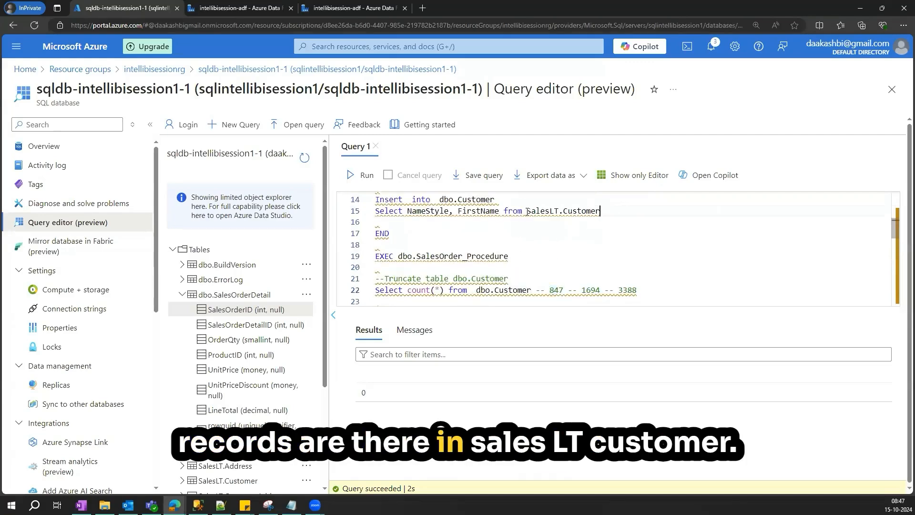
- Write a Select count(*) from SalesLT.Customer query on a new line and run it
left_click_drag(600, 212, 526, 211)
key("ctrl+c")
scroll(544, 220, "down", 2)
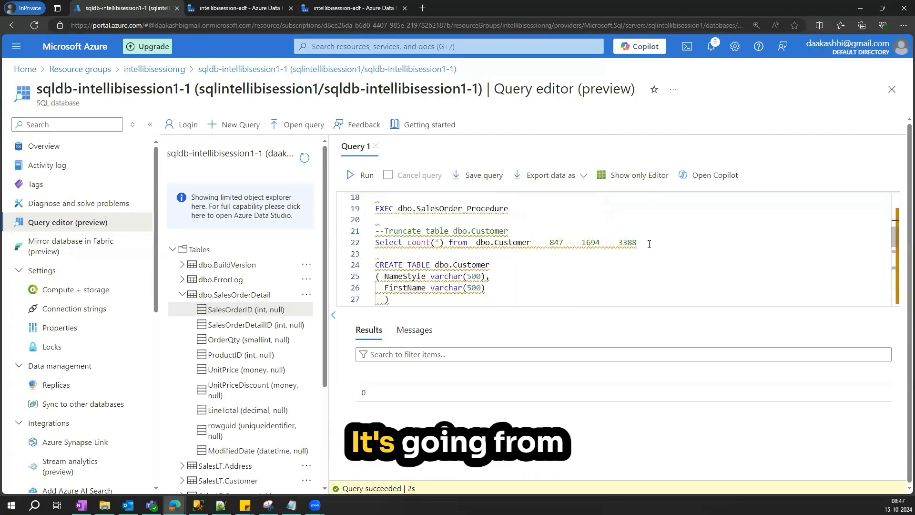
left_click(650, 243)
key("ctrl+v")
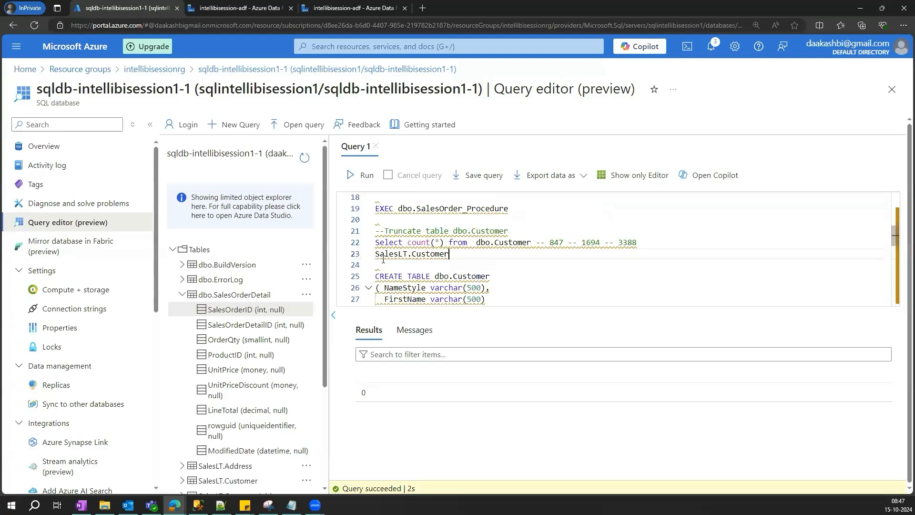
key("Home")
type("Select ")
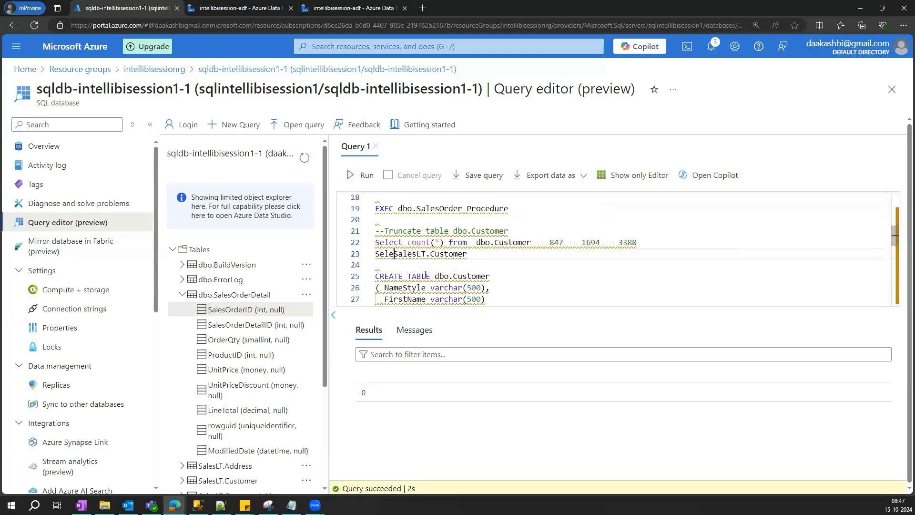
type("count(1)")
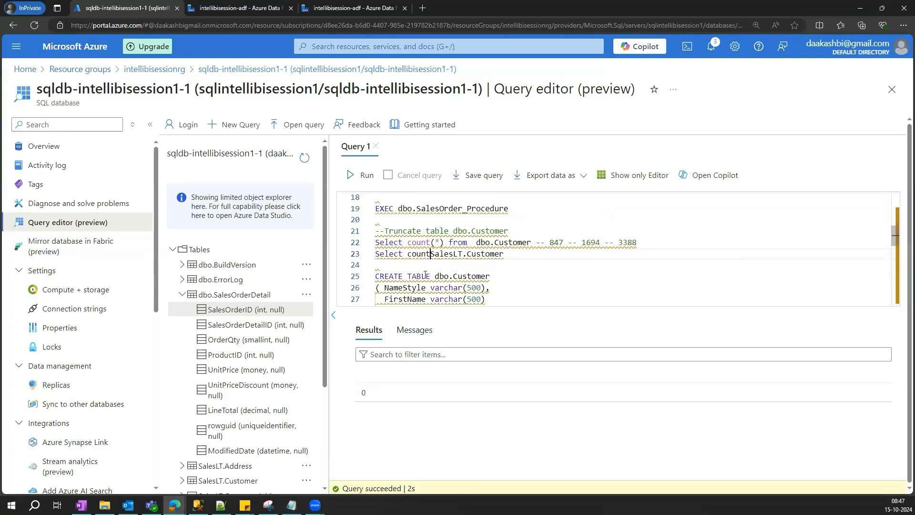
key("BackSpace")
key("BackSpace")
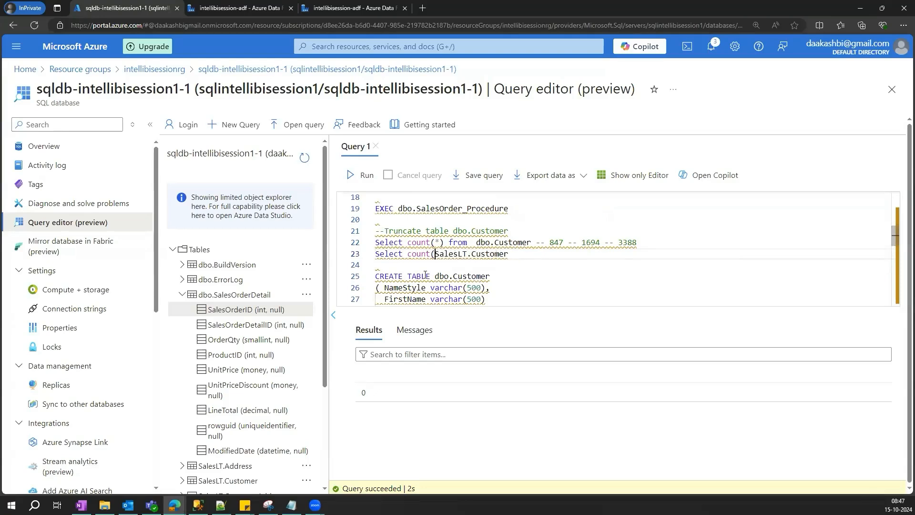
type("*) from")
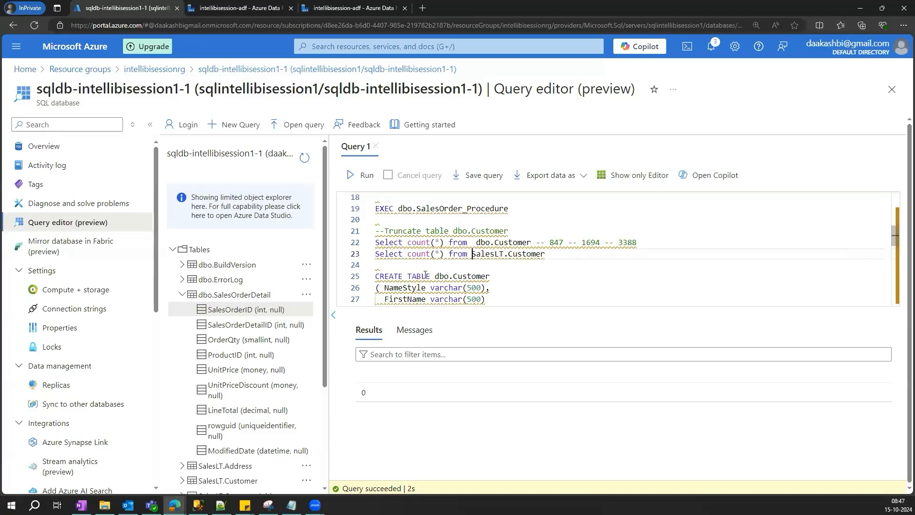
left_click_drag(545, 257, 376, 254)
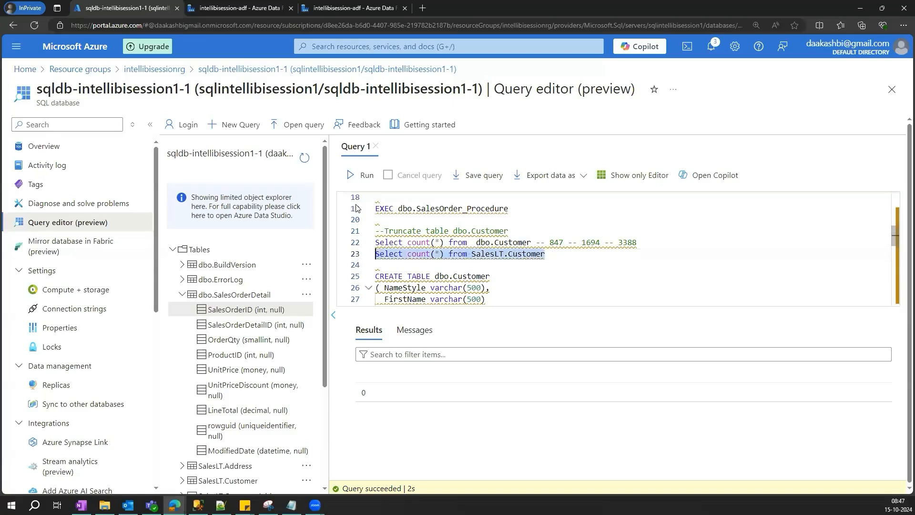
left_click(352, 177)
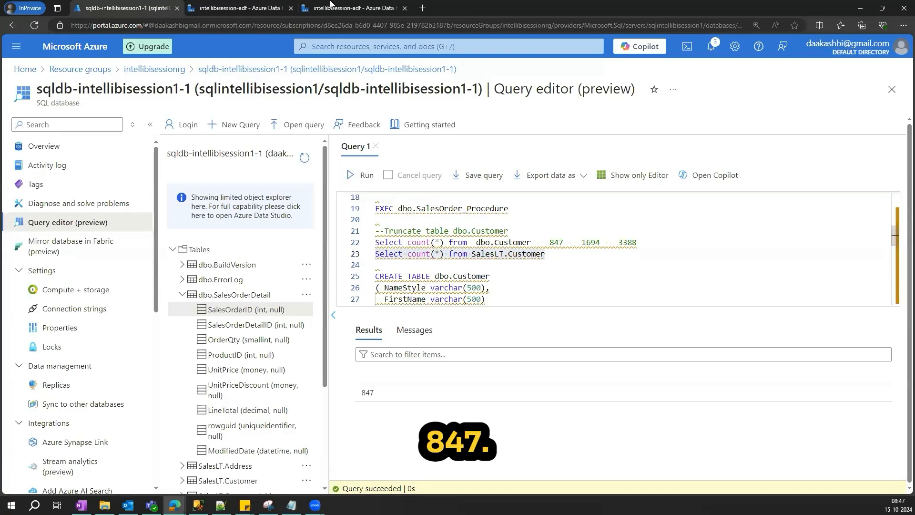
- Set the sink's pre-copy script to Exec dbo.SalesOrder_Procedure, then check the source query settings
scroll(500, 242, "up", 2)
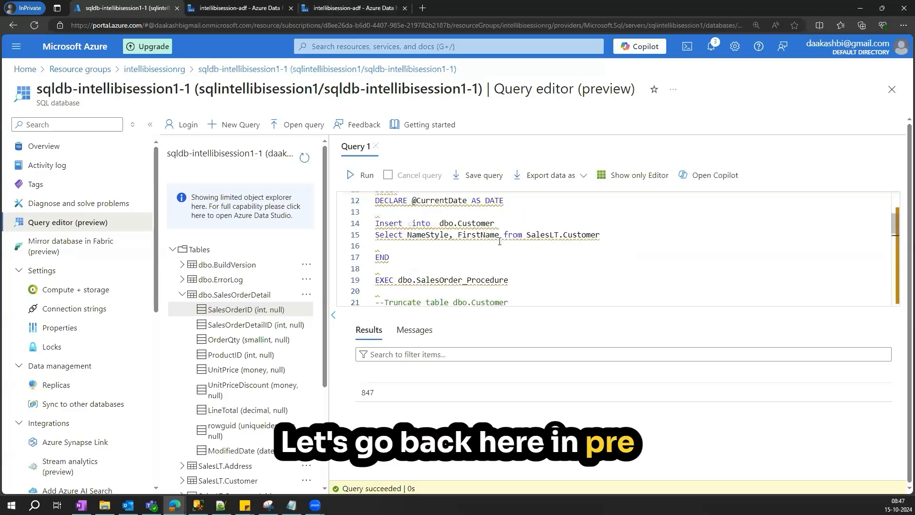
left_click_drag(510, 280, 398, 281)
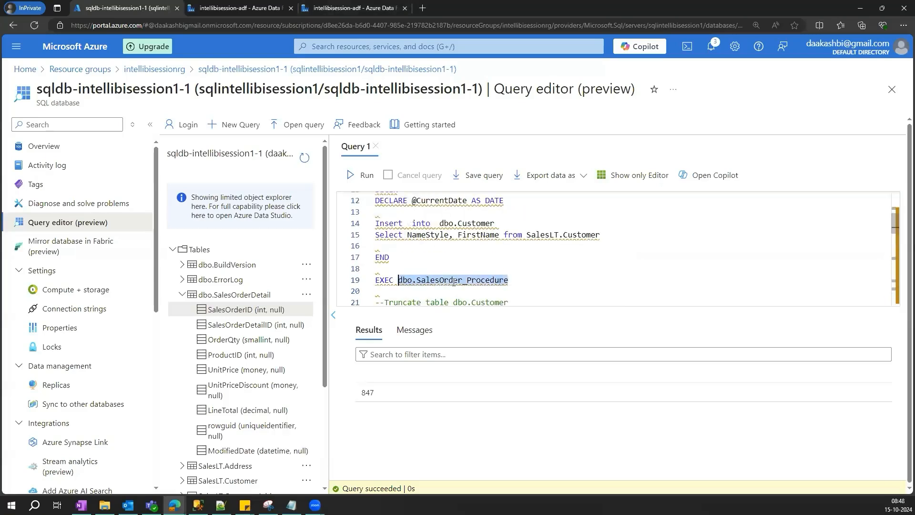
left_click(328, 5)
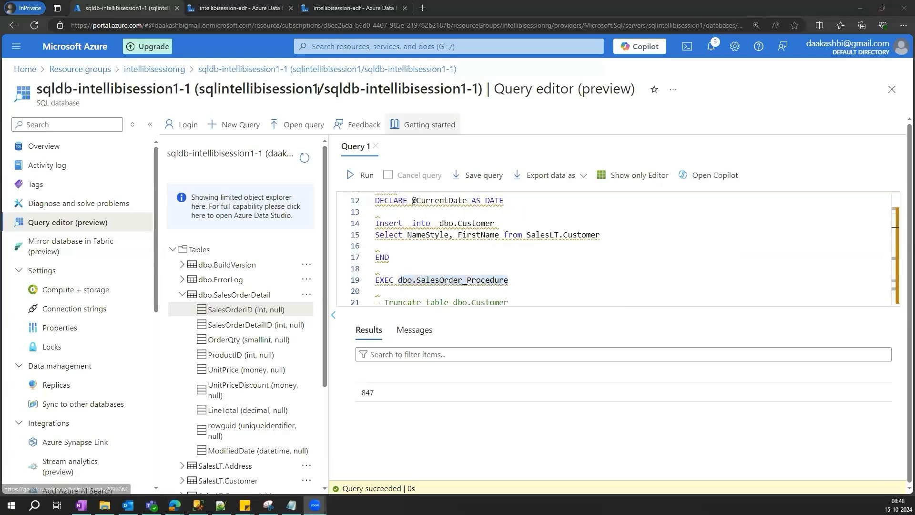
left_click(237, 8)
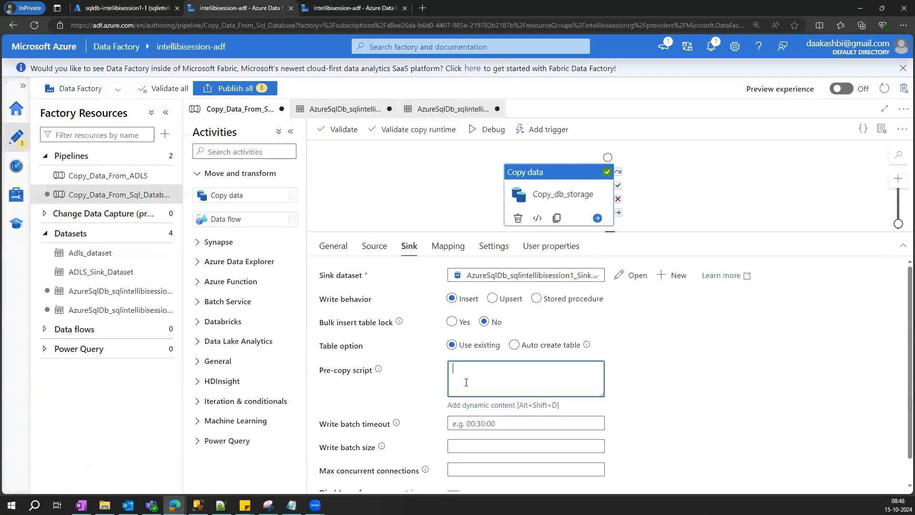
type("dbo.SalesOrder_Procedure")
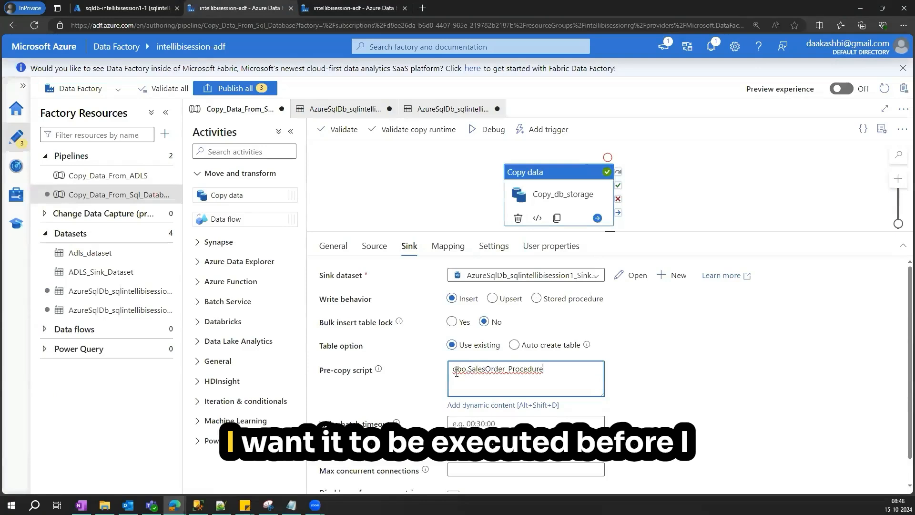
type("Exec")
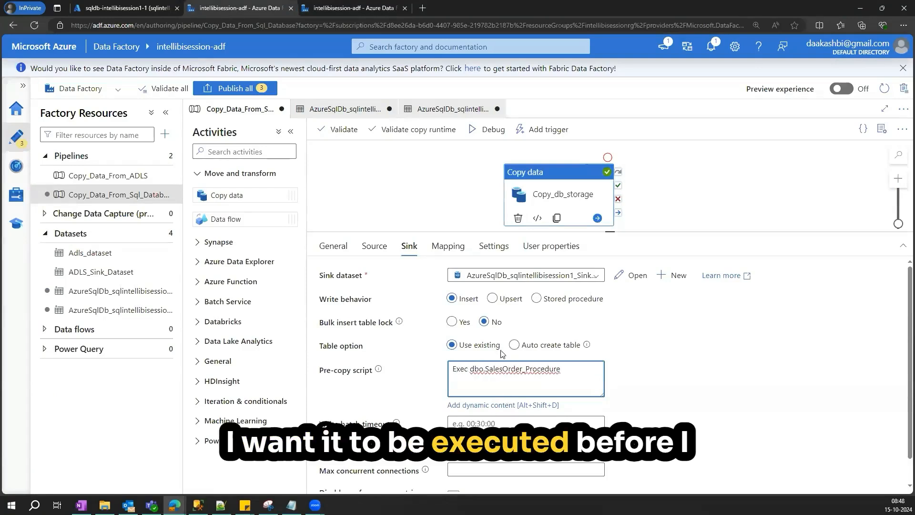
left_click(380, 248)
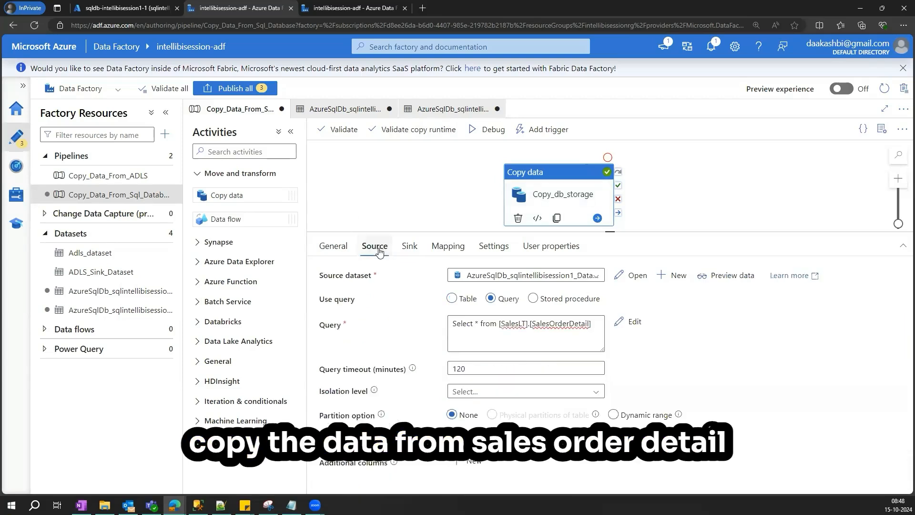
left_click(409, 246)
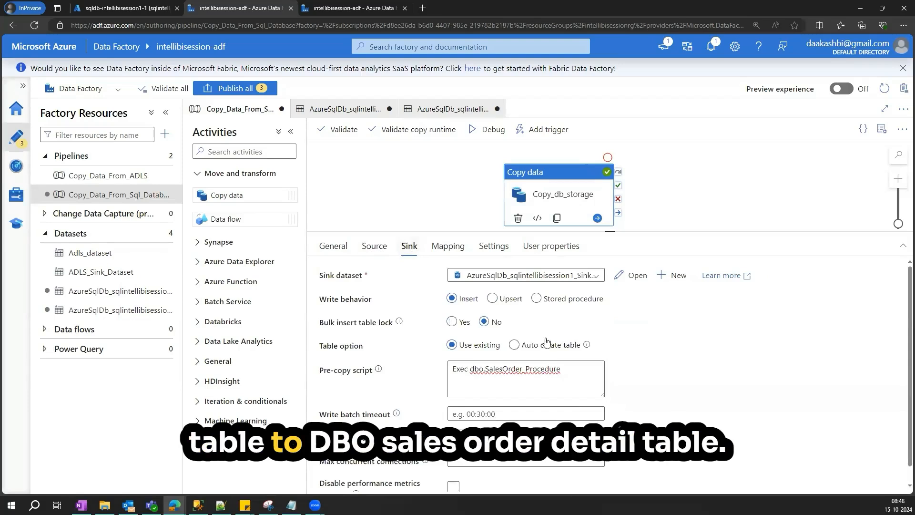
left_click(353, 7)
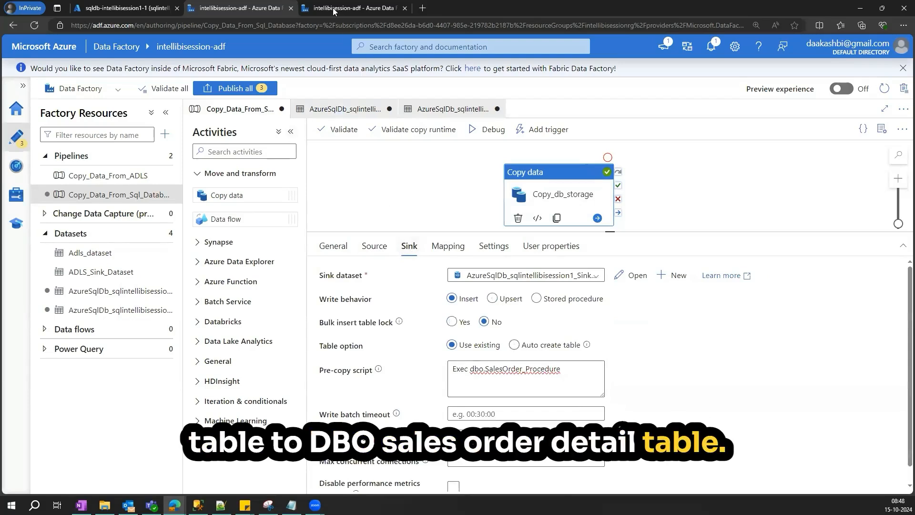
left_click(142, 9)
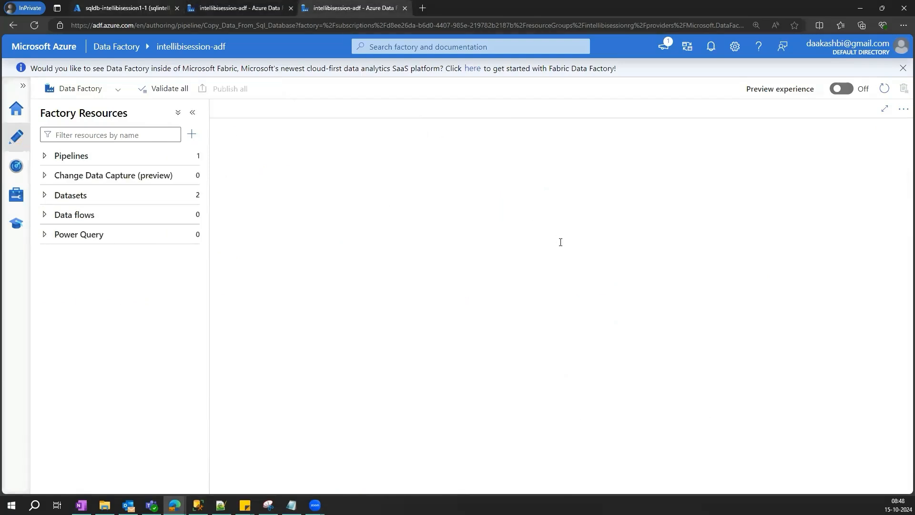
scroll(560, 243, "up", 5)
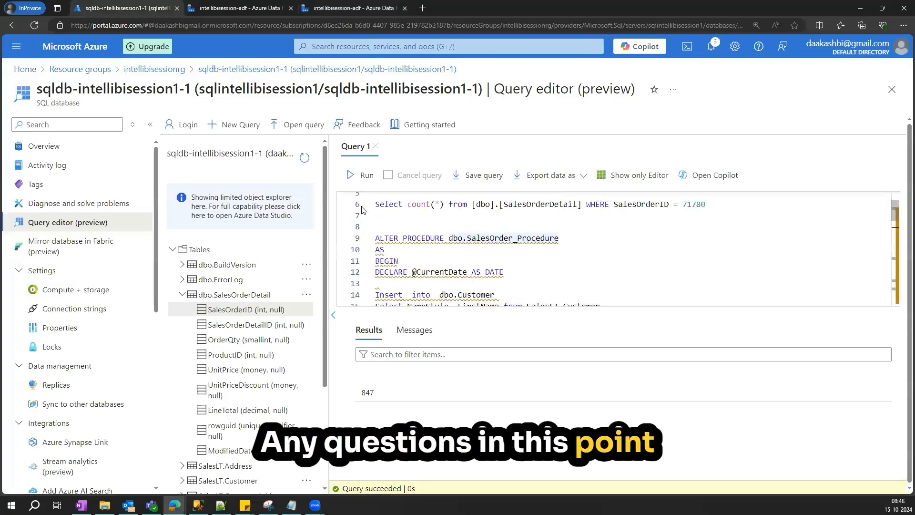
- Run the count of [dbo].[SalesOrderDetail] and append / 1655 records to its line comment
left_click_drag(733, 208, 375, 209)
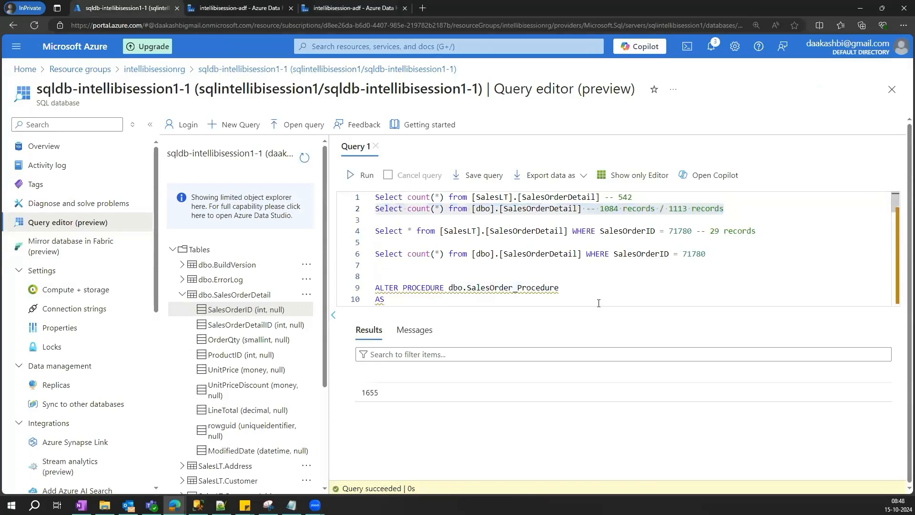
double_click(375, 393)
left_click(735, 215)
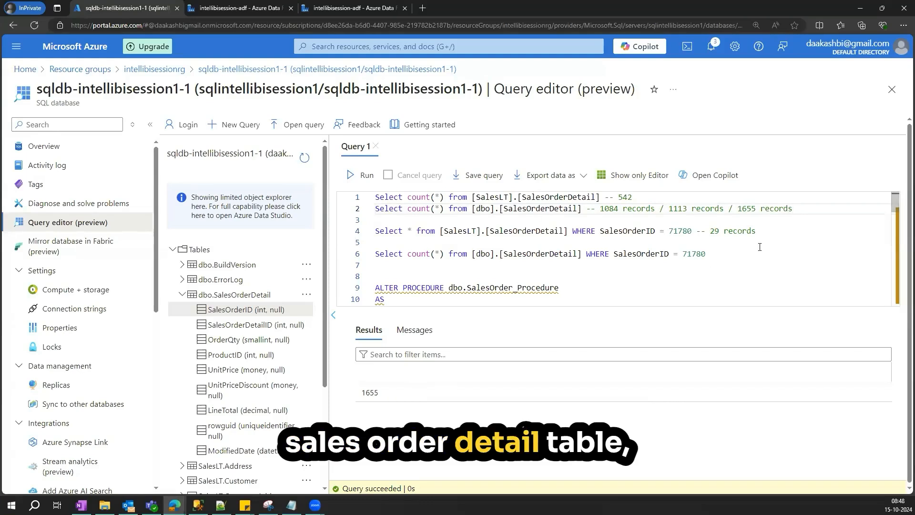
- Annotate the Select count(*) from SalesLT.Customer line with -- 847 and run that query
scroll(513, 232, "down", 6)
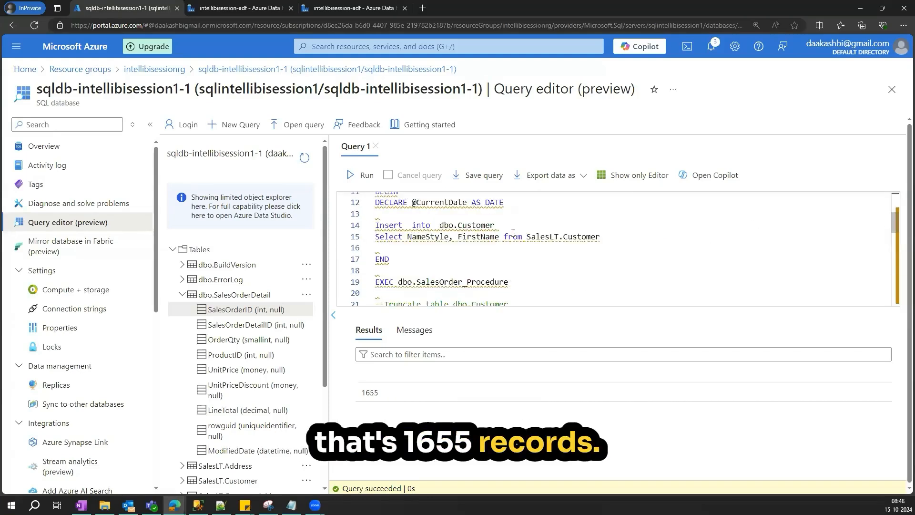
scroll(513, 233, "up", 1)
double_click(510, 244)
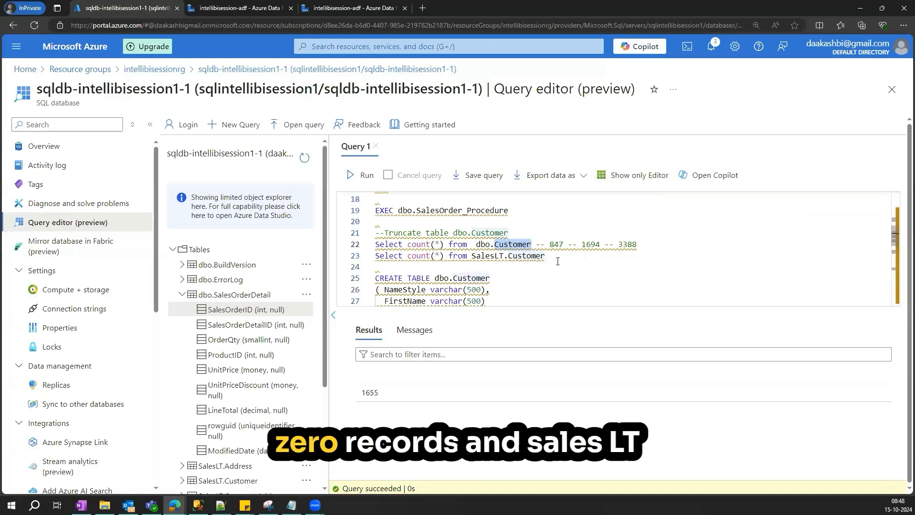
key("Down")
key("End")
type("-- 847")
left_click_drag(546, 256, 375, 257)
left_click(362, 175)
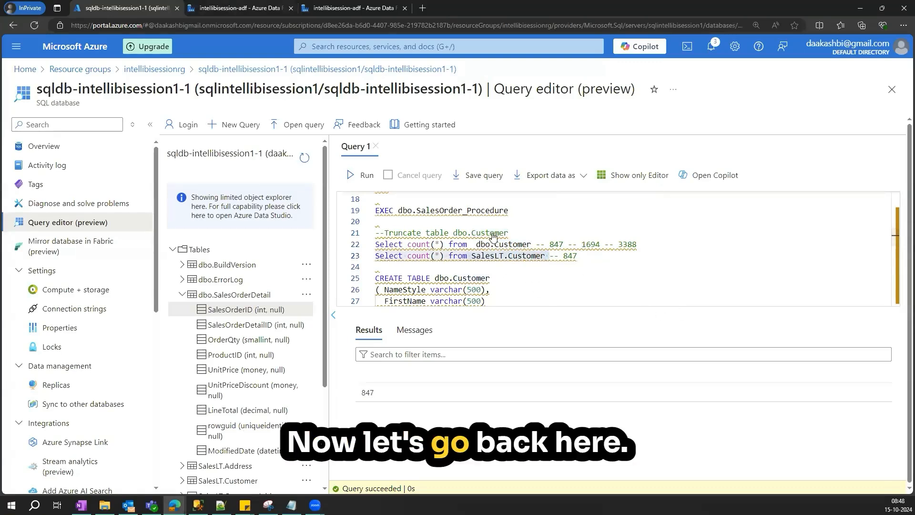
- Review the source and destination SalesOrderDetail count queries and the dbo.Customer count query
left_click(240, 8)
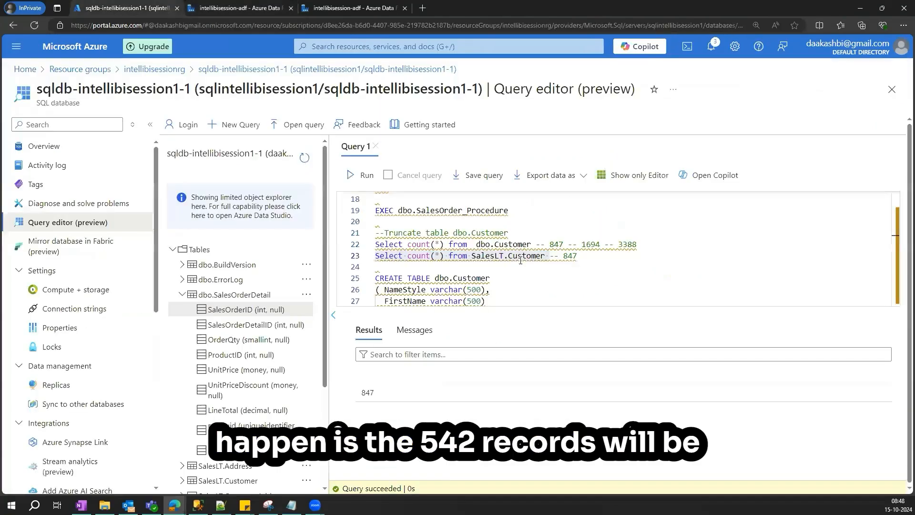
scroll(561, 211, "up", 6)
double_click(625, 198)
left_click_drag(472, 198, 604, 198)
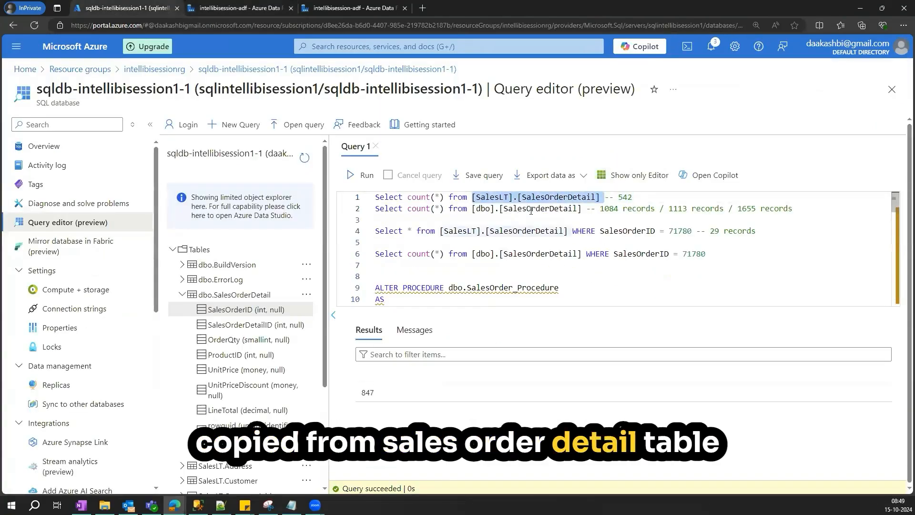
left_click_drag(472, 209, 588, 210)
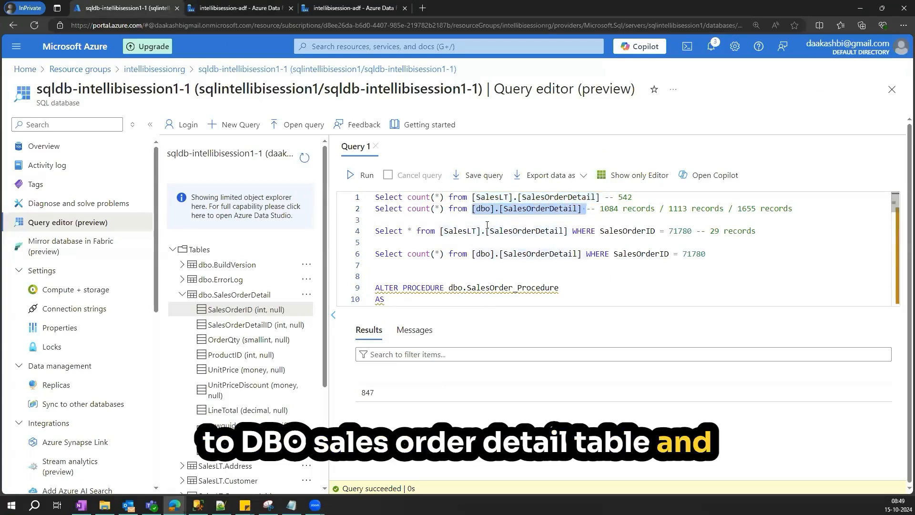
scroll(487, 225, "down", 6)
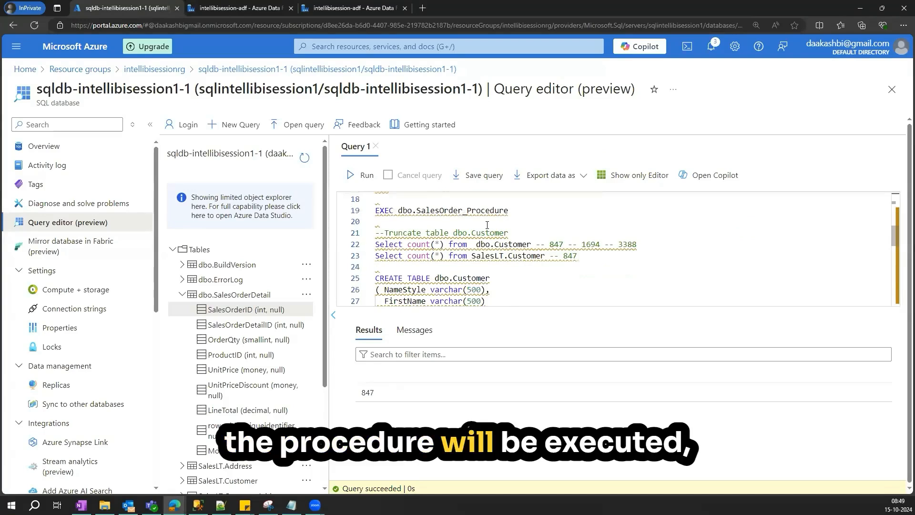
left_click_drag(548, 255, 527, 244)
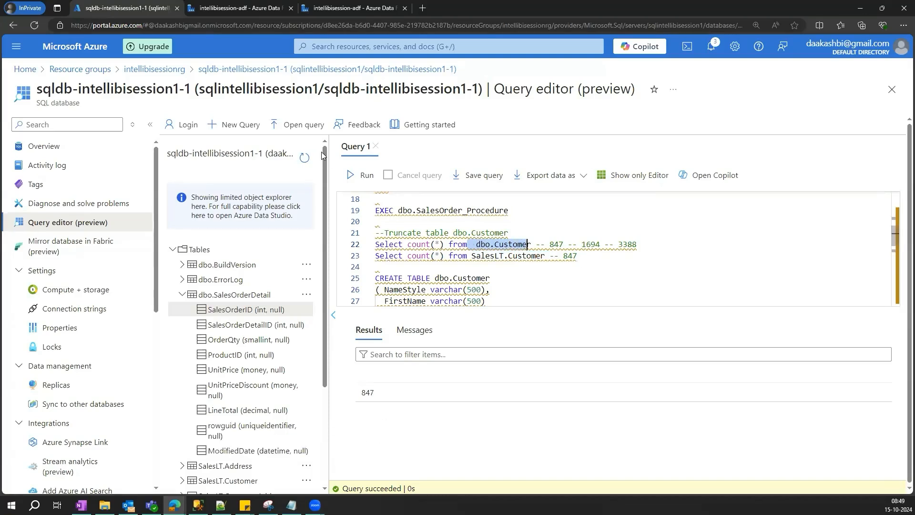
- Debug the Copy_Data_From_Sql_Database pipeline and refresh the run status of the Copy_db_storage activity
left_click(250, 6)
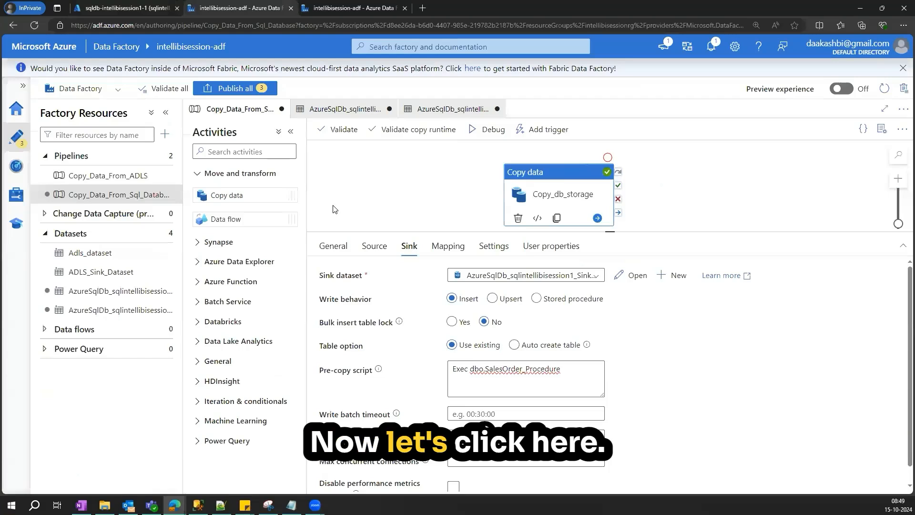
left_click(474, 130)
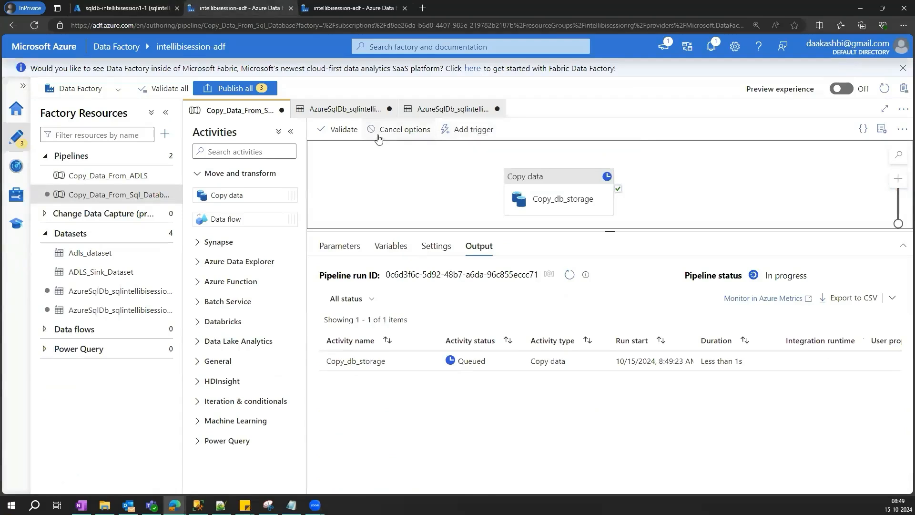
left_click(533, 189)
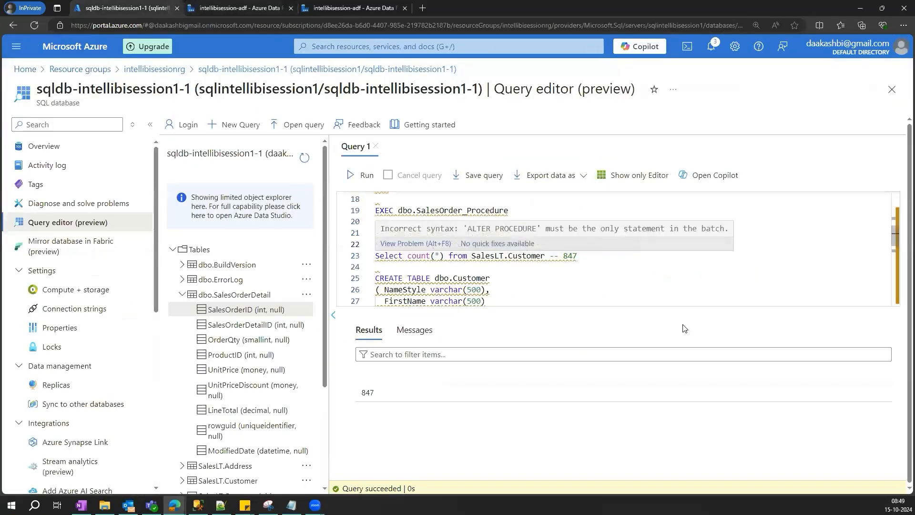
left_click(237, 11)
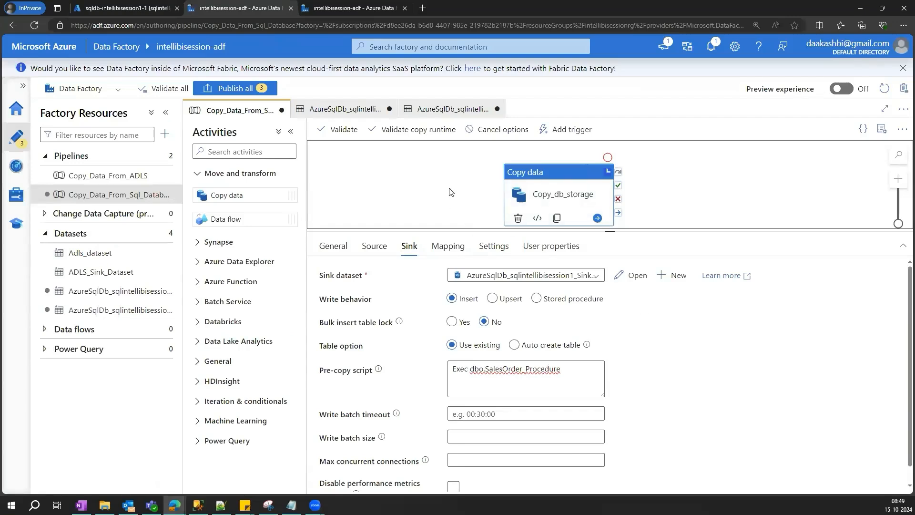
left_click(568, 276)
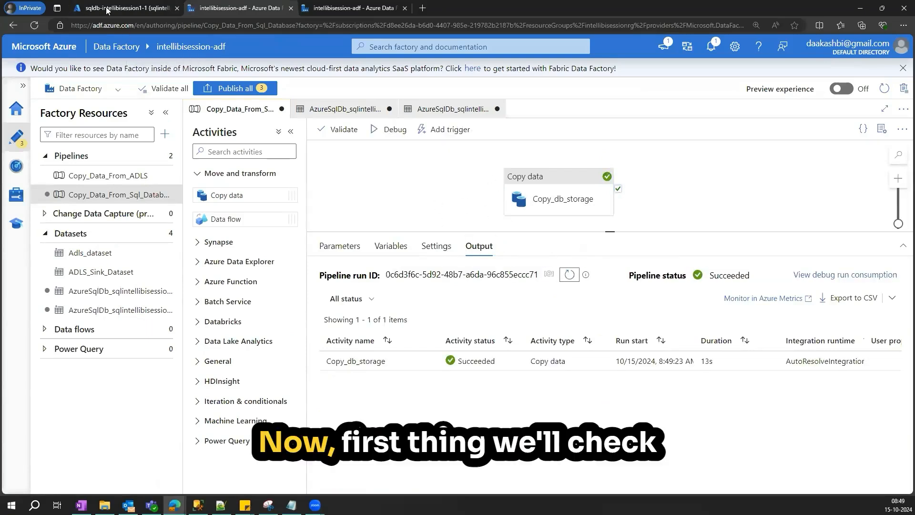
- Rerun the [dbo].[SalesOrderDetail] count and append / 2197 records to its line comment
left_click(125, 8)
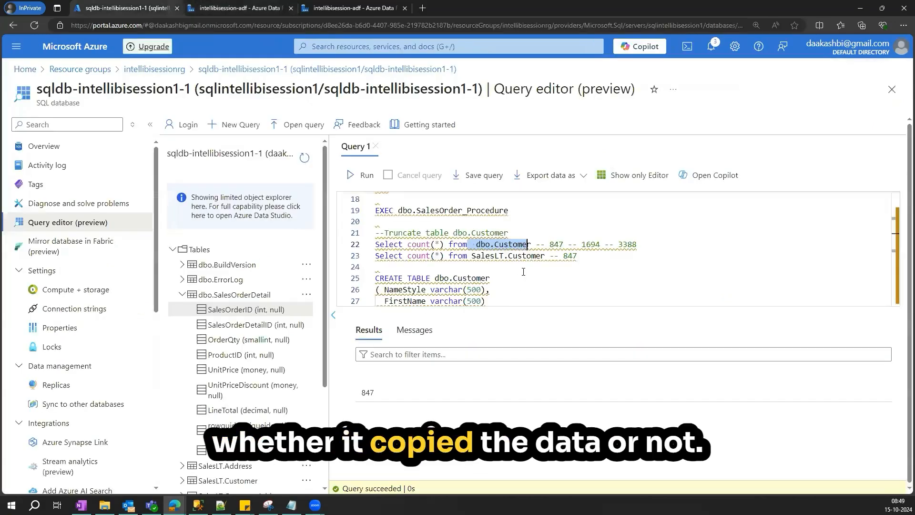
scroll(529, 261, "up", 5)
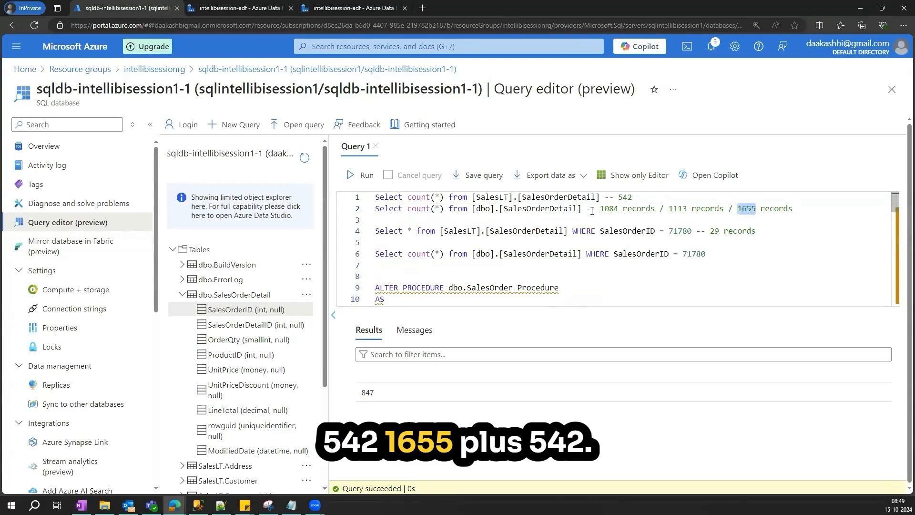
left_click_drag(582, 209, 375, 209)
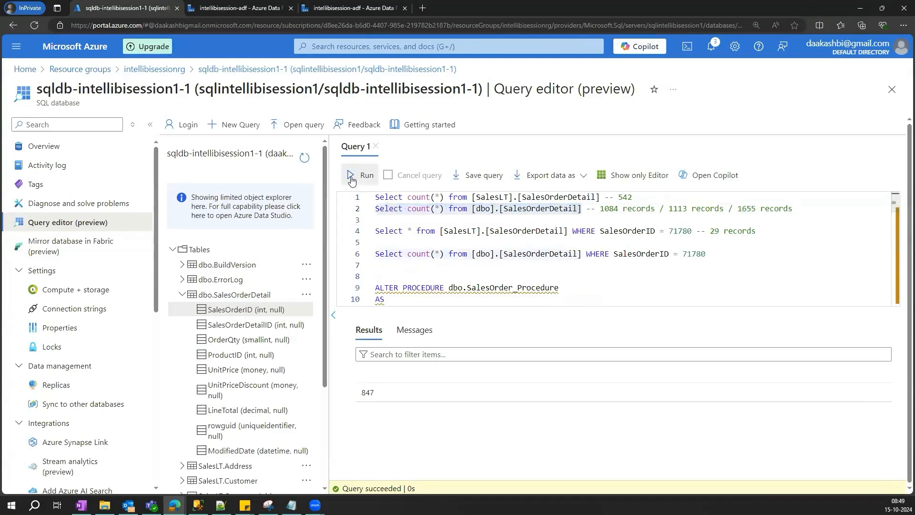
double_click(370, 392)
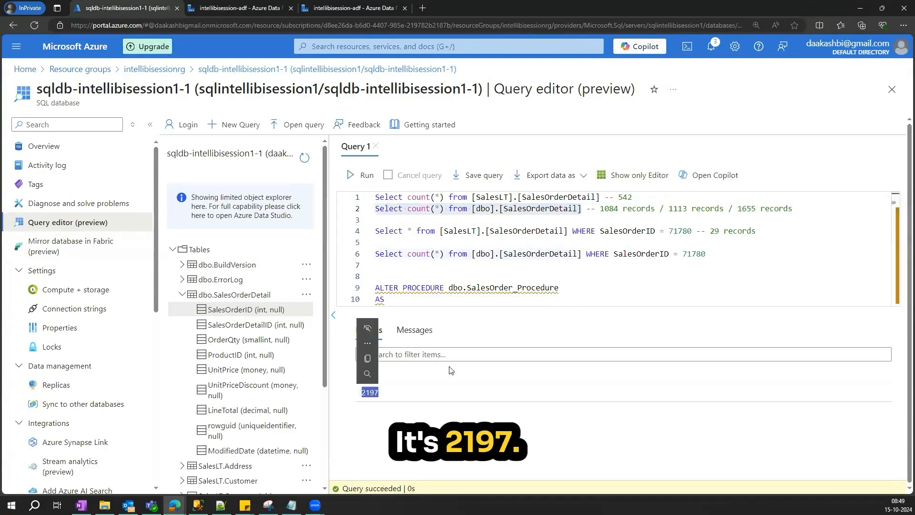
left_click(795, 209)
type("/")
key("ctrl+v")
type("records")
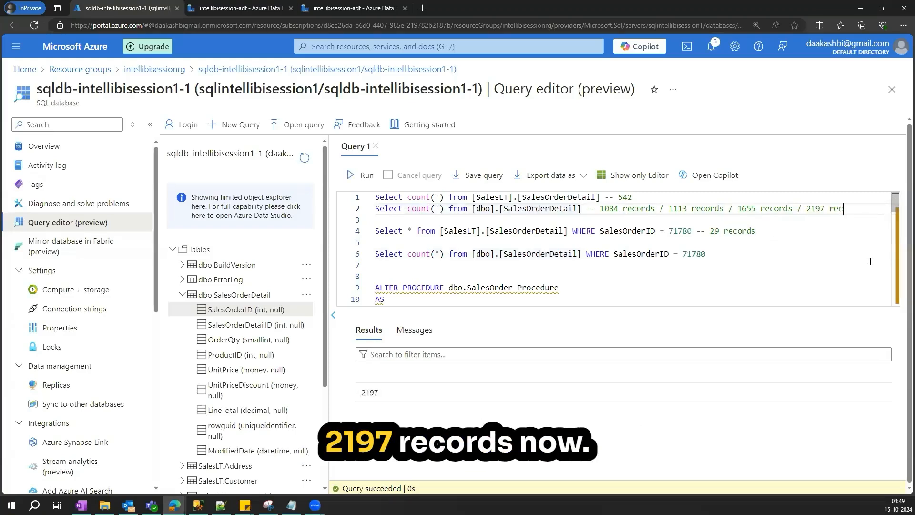
- Run the Select count(*) from dbo.Customer query
scroll(572, 233, "down", 4)
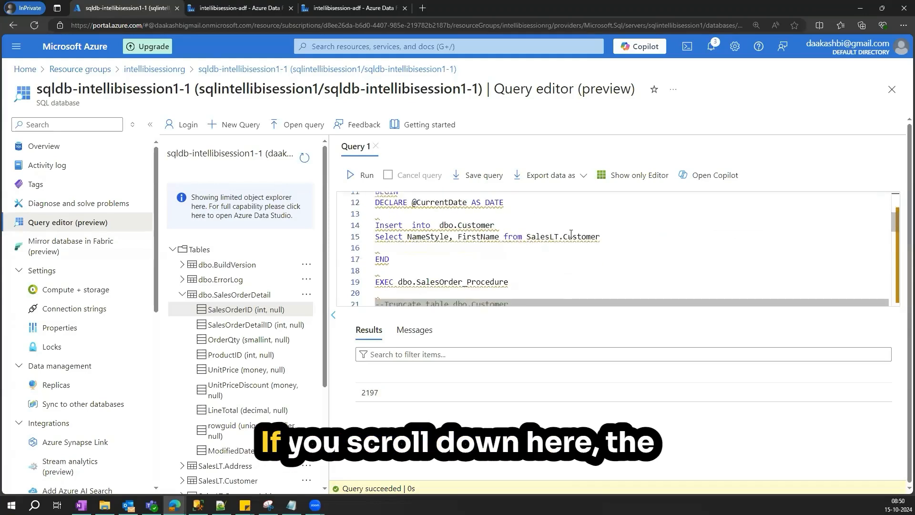
scroll(571, 233, "down", 4)
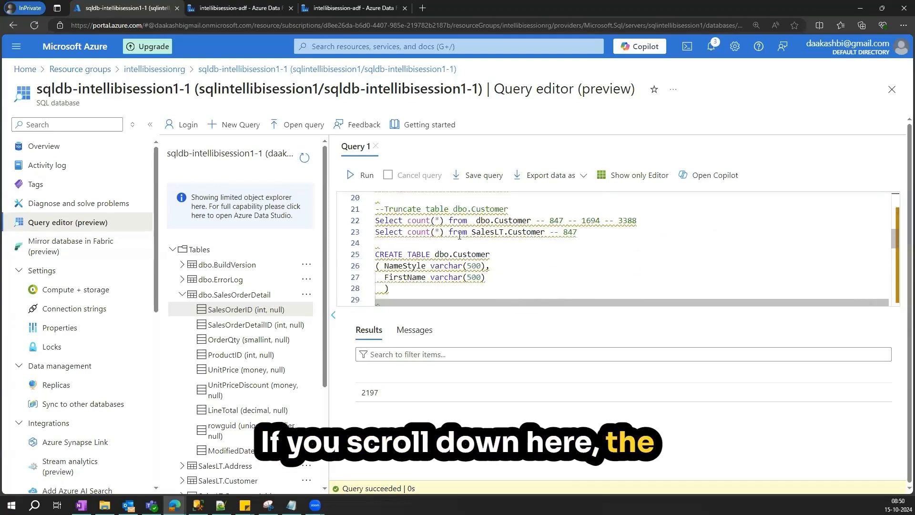
left_click(432, 221)
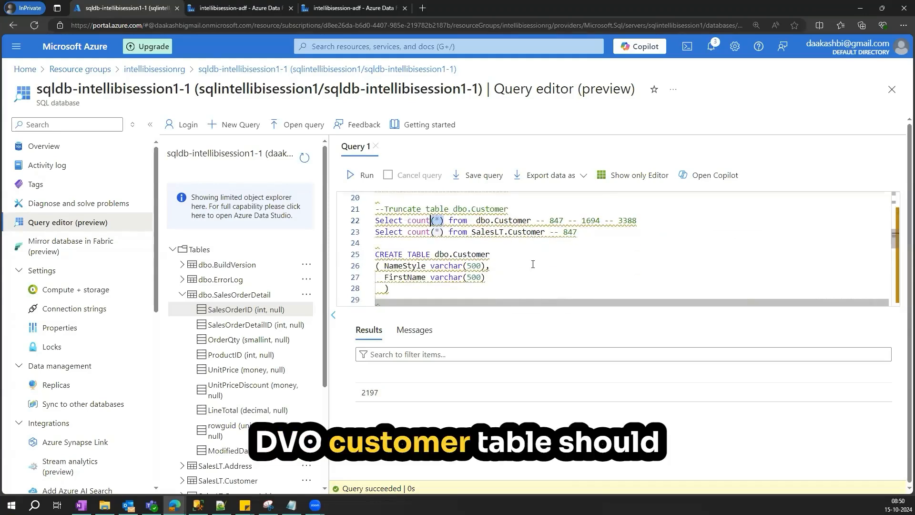
left_click_drag(376, 221, 532, 221)
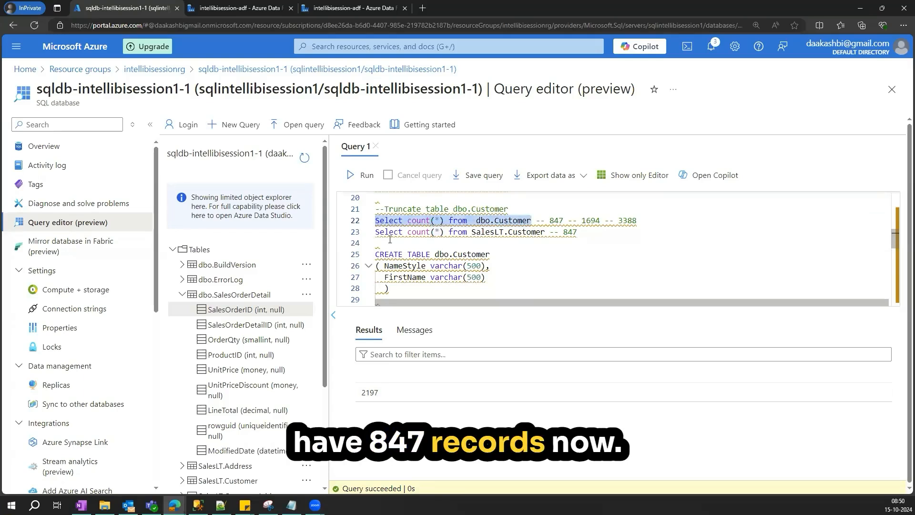
left_click(363, 175)
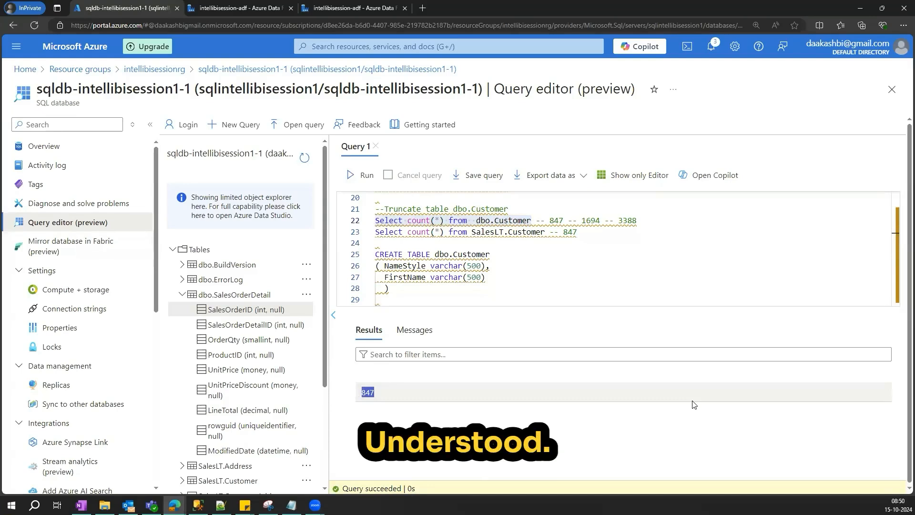
- Replace the sink's pre-copy script with Truncate [dbo].[SalesOrderDetail], copying the table name from the query editor
left_click(219, 8)
left_click(536, 177)
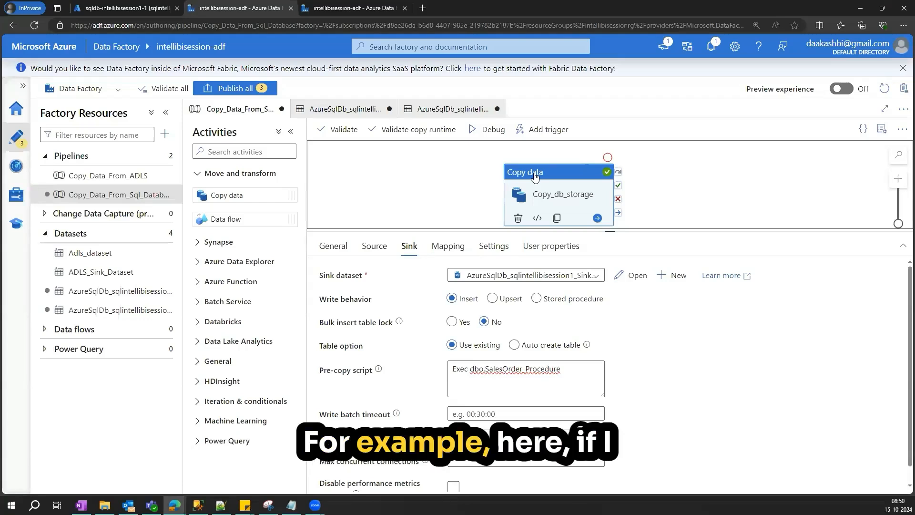
left_click_drag(562, 369, 449, 367)
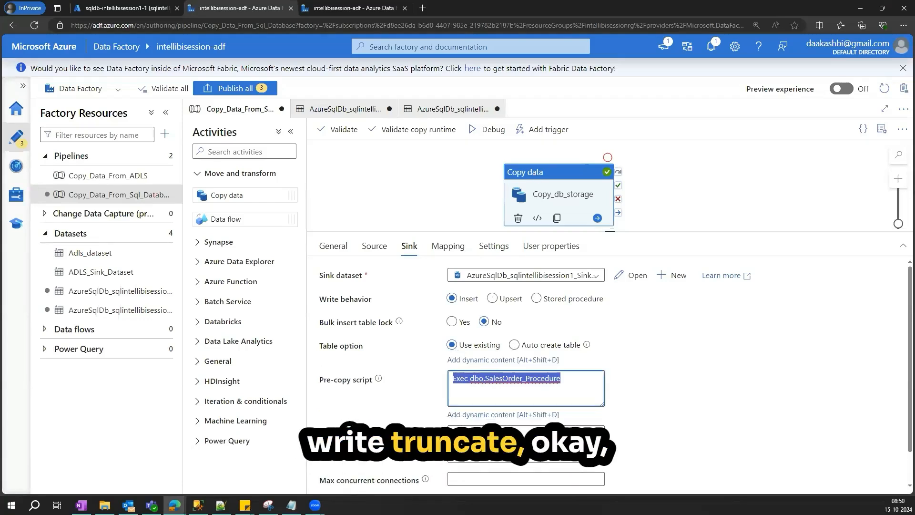
type("Truncate")
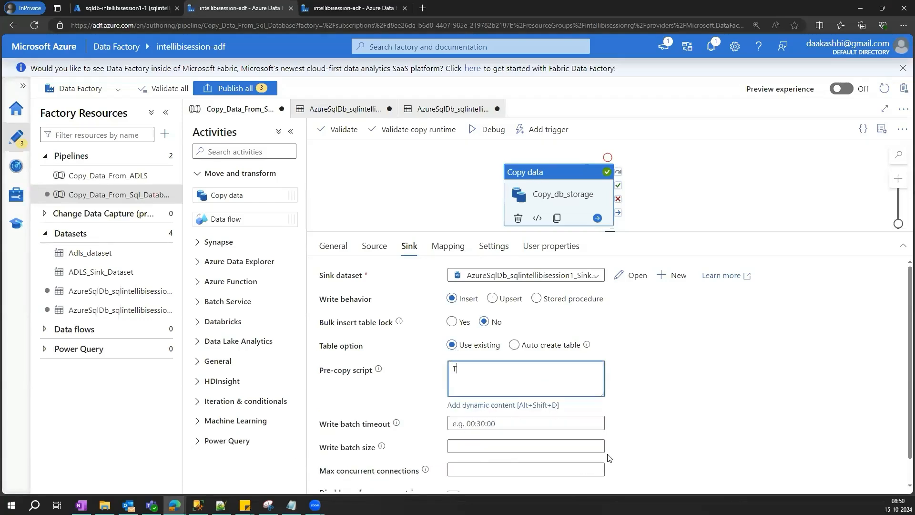
left_click(126, 8)
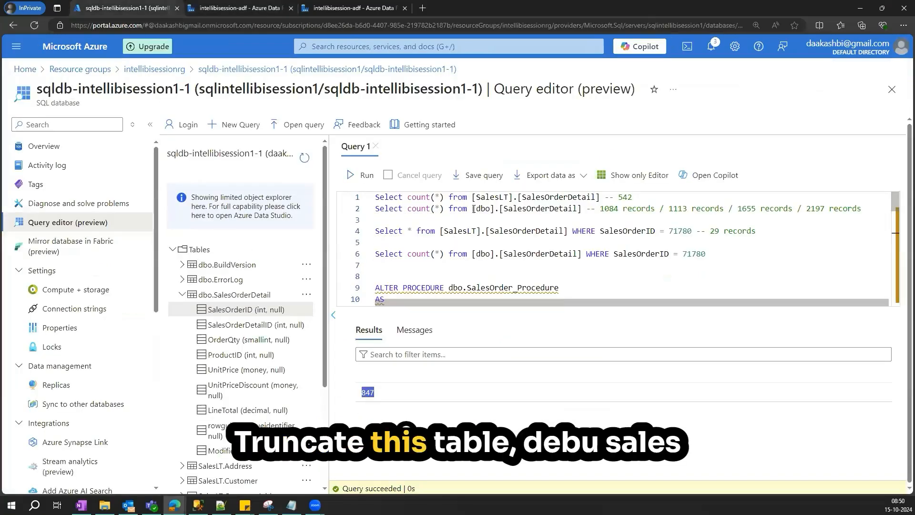
left_click_drag(584, 213, 582, 210)
key("ctrl+c")
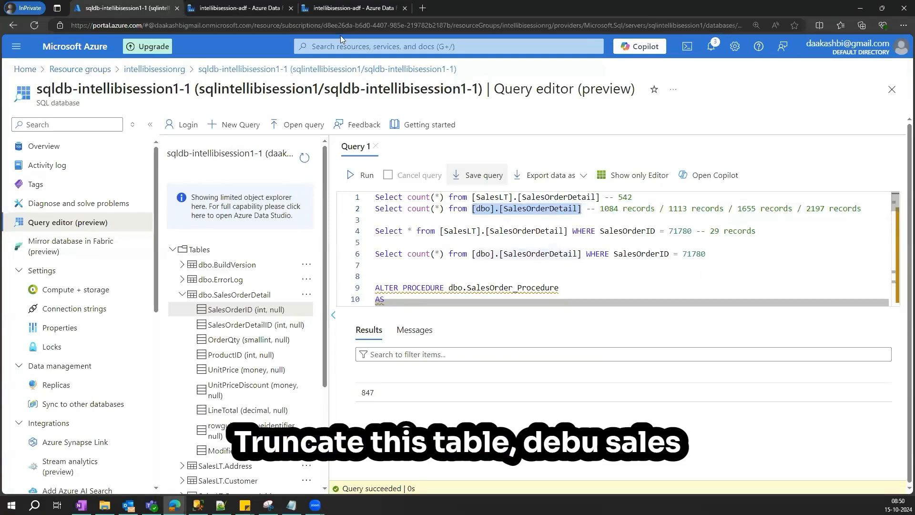
left_click(241, 8)
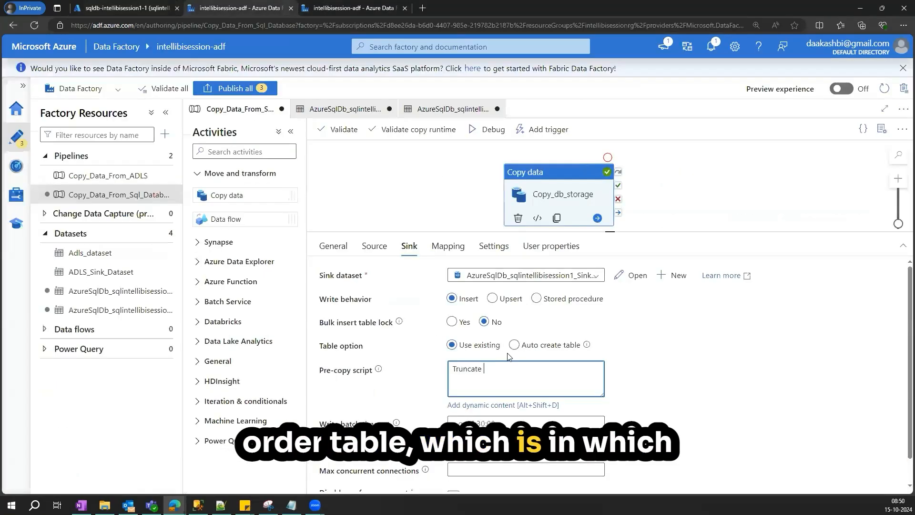
key("ctrl+v")
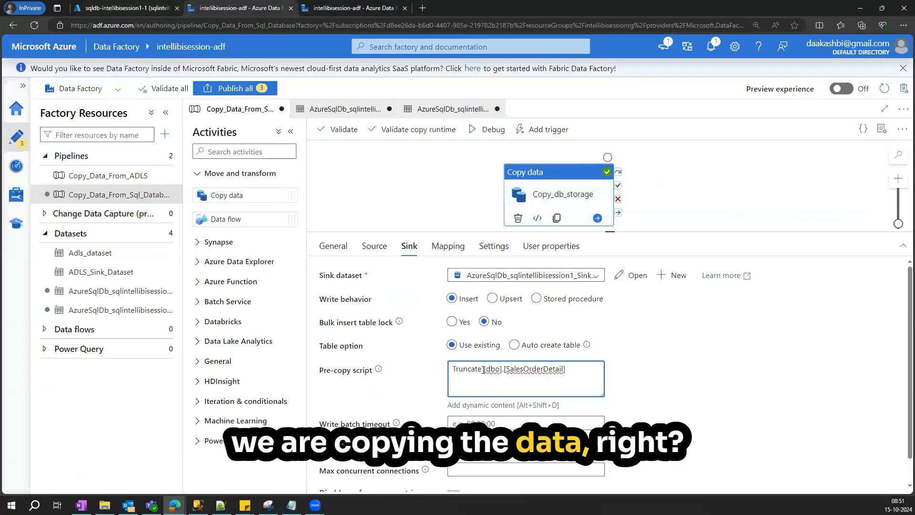
- Change the sink's pre-copy script to Truncate table [dbo].[SalesOrderDetail] and debug the pipeline
type("TABLE")
key("BackSpace")
key("BackSpace")
key("BackSpace")
key("BackSpace")
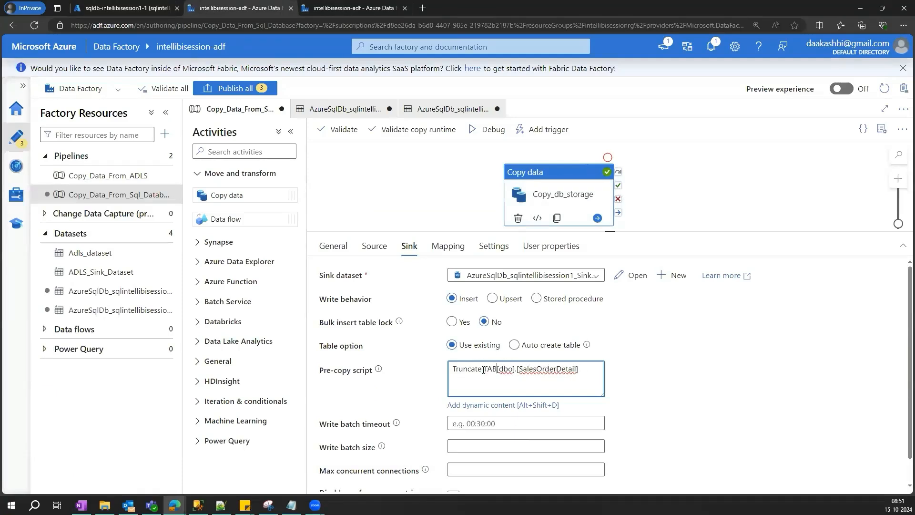
key("BackSpace")
type("tab")
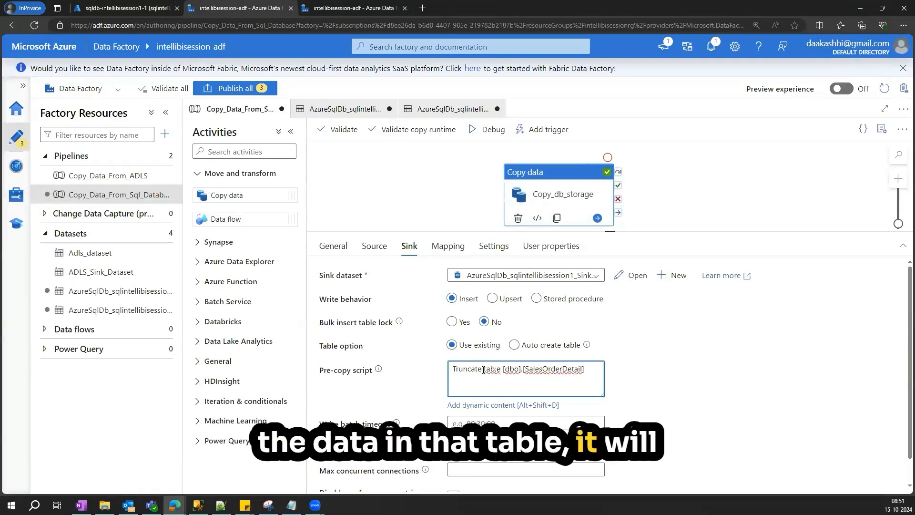
type("le")
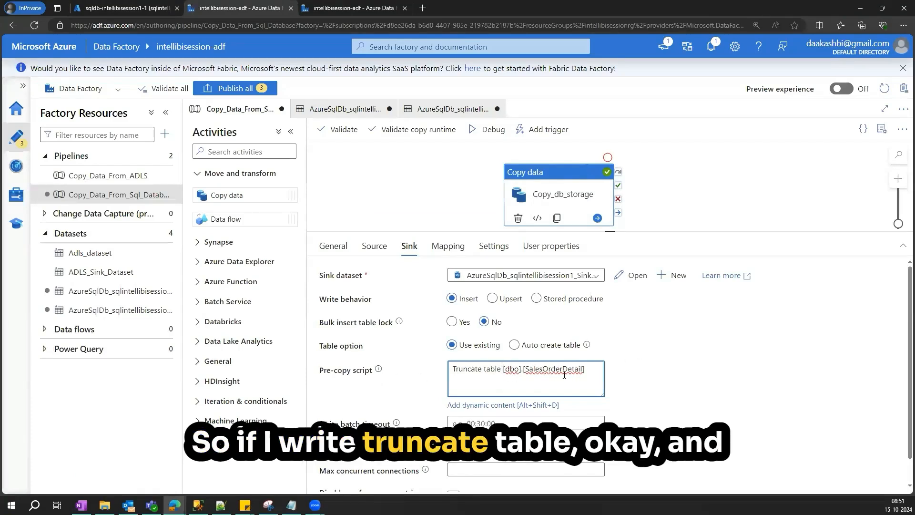
left_click(474, 129)
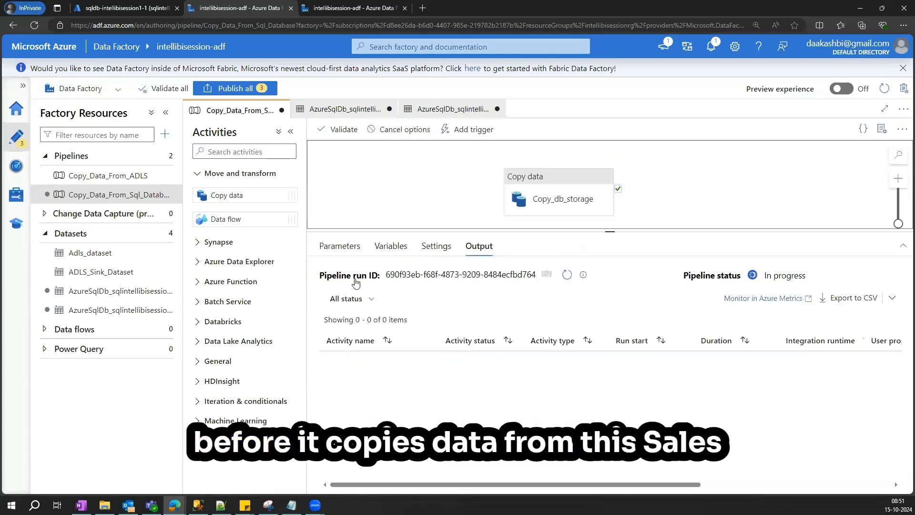
- Rerun the Select count(*) from [dbo].[SalesOrderDetail] query in the database query editor
key("ctrl+shift+Tab")
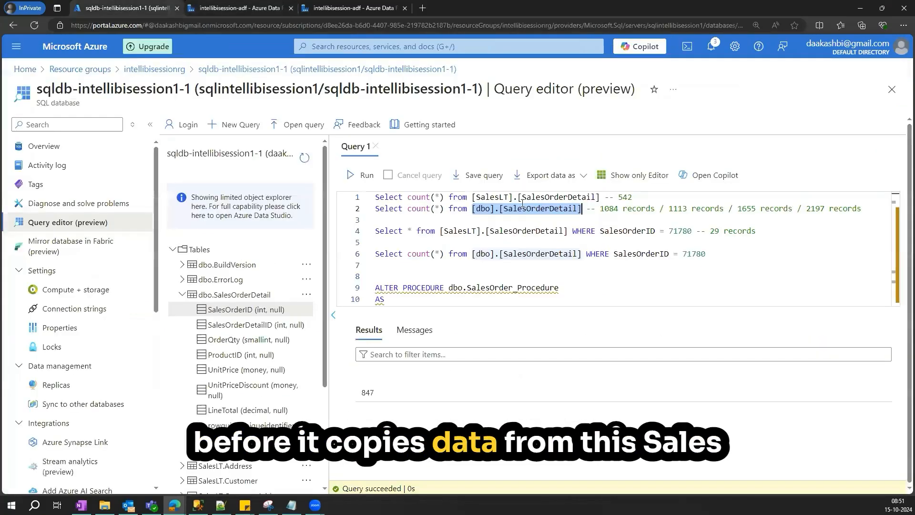
left_click_drag(600, 197, 582, 209)
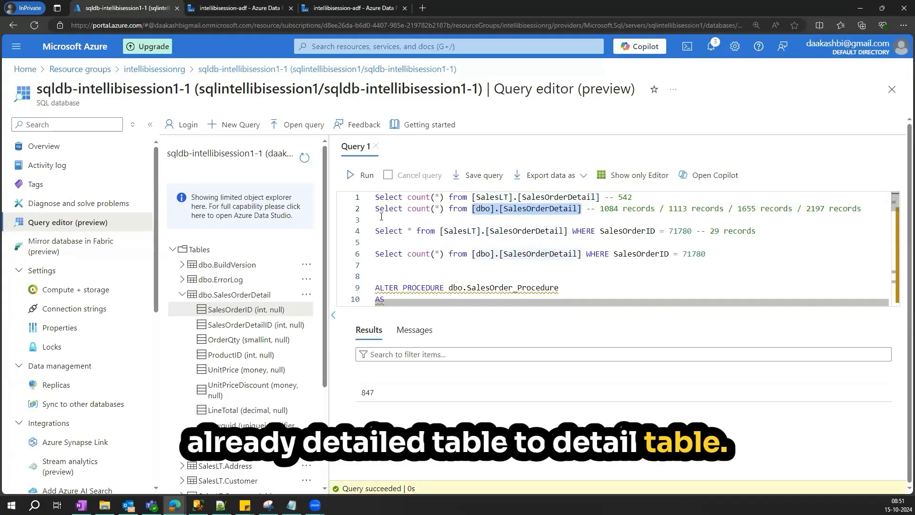
left_click(430, 210)
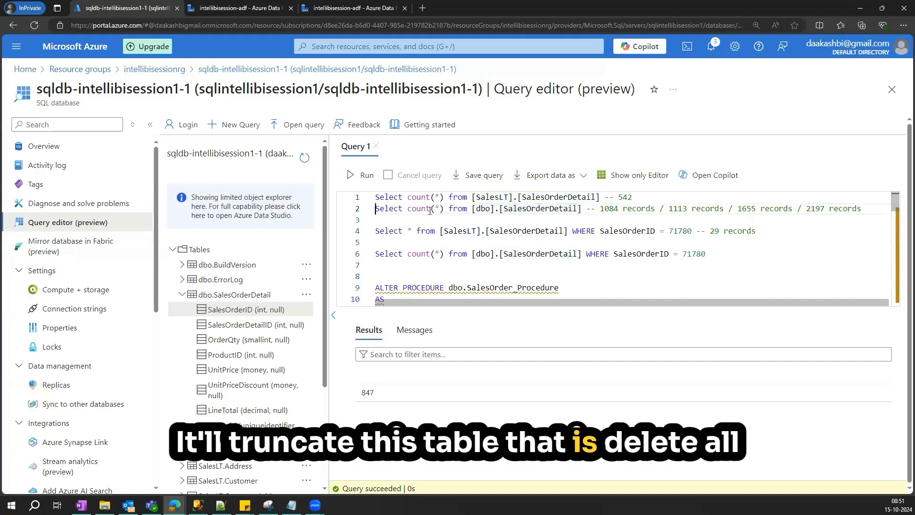
left_click_drag(376, 210, 582, 210)
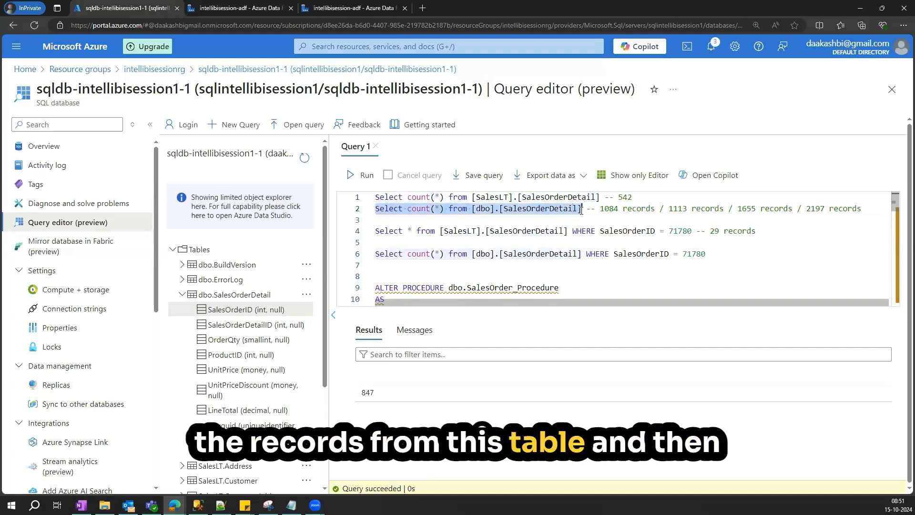
left_click_drag(600, 197, 378, 197)
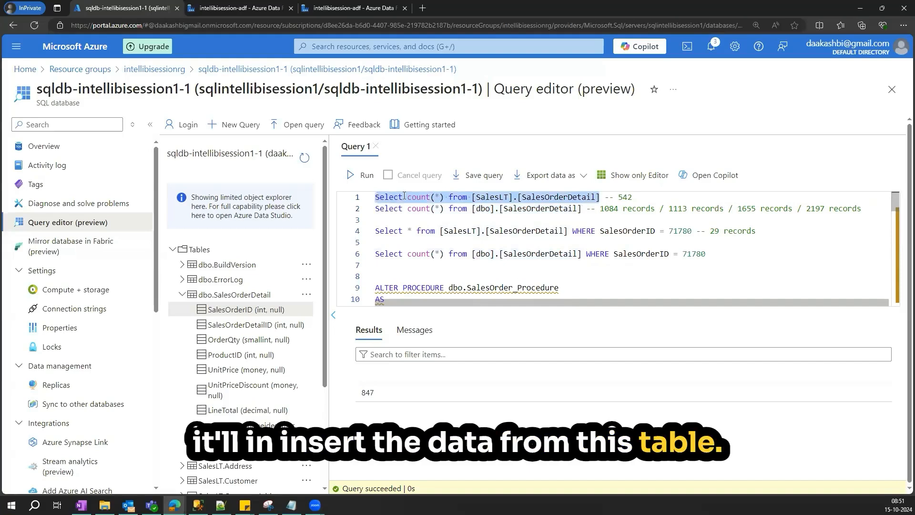
double_click(821, 210)
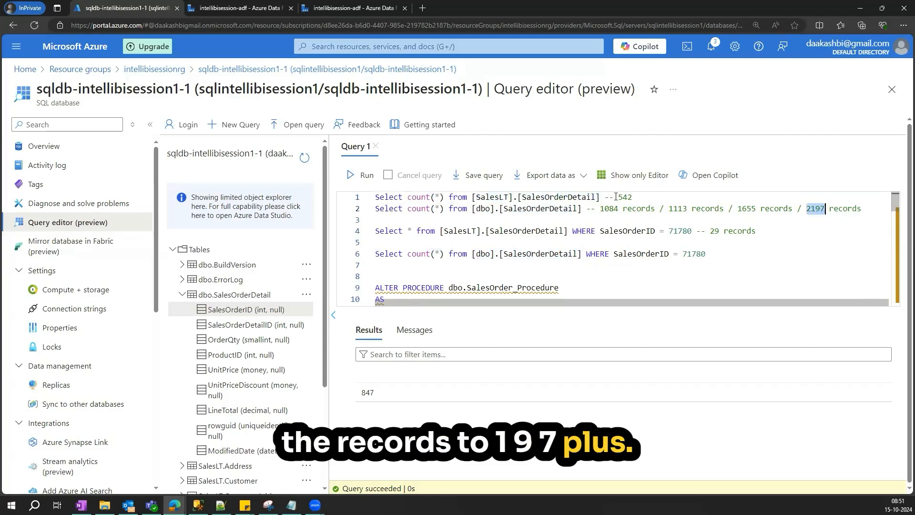
left_click_drag(633, 197, 617, 197)
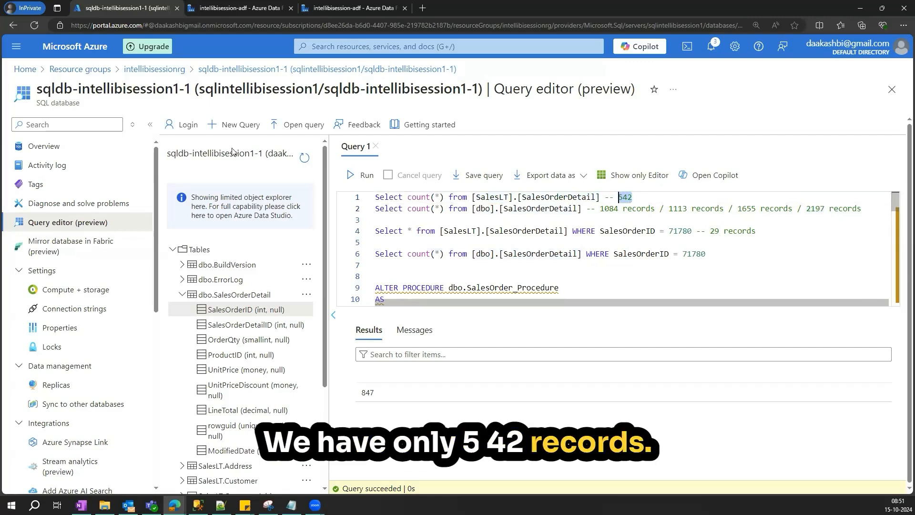
left_click(253, 9)
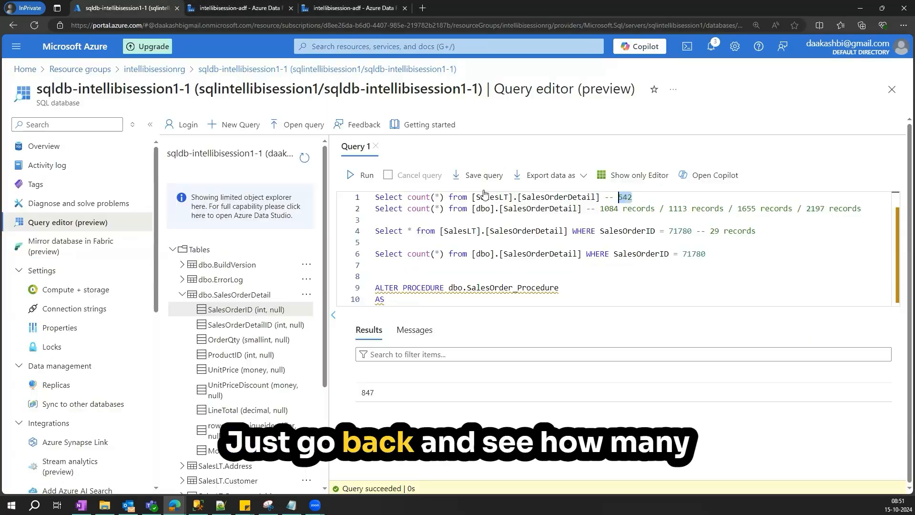
left_click(110, 8)
left_click_drag(582, 211, 376, 211)
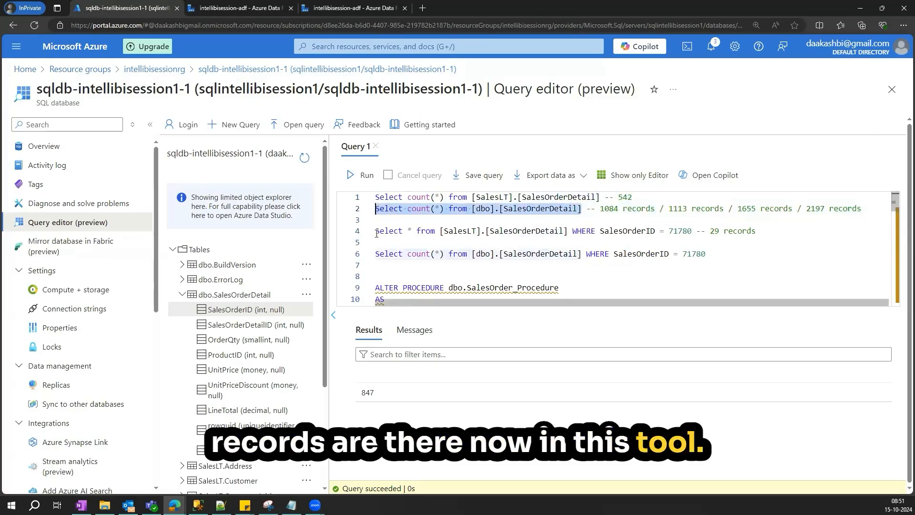
left_click(361, 177)
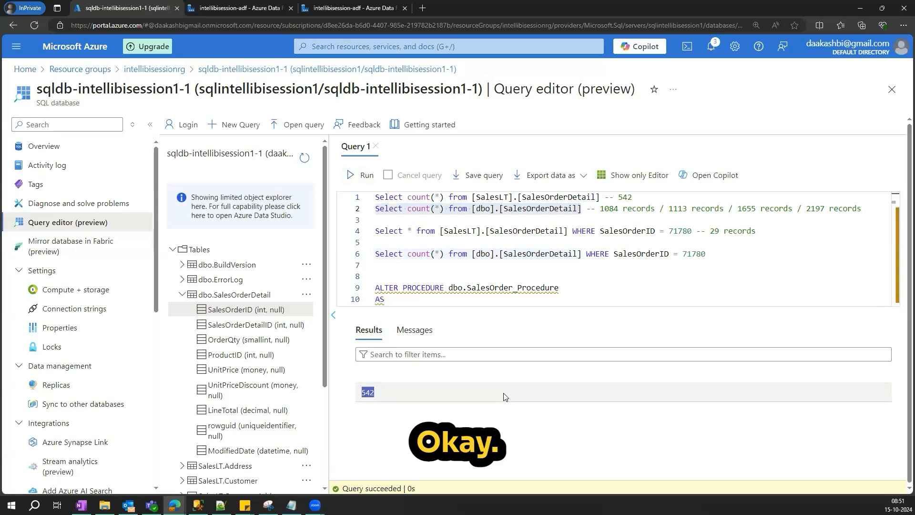
- Review the Copy_db_storage run result, its pre-copy script and the source query
left_click(245, 8)
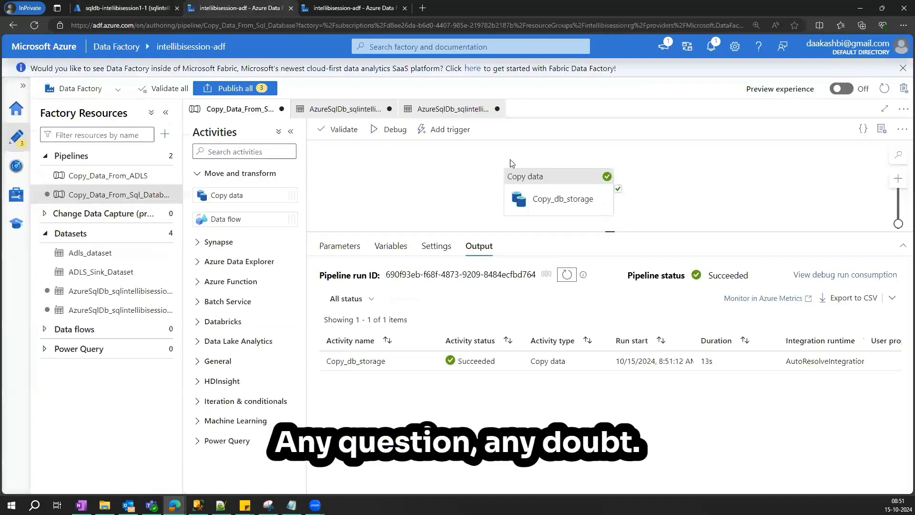
left_click(546, 183)
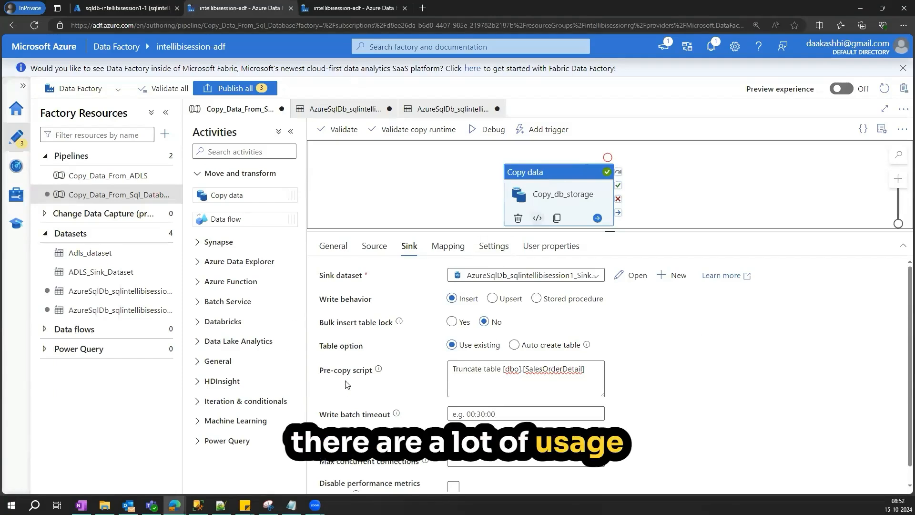
left_click_drag(581, 378, 453, 370)
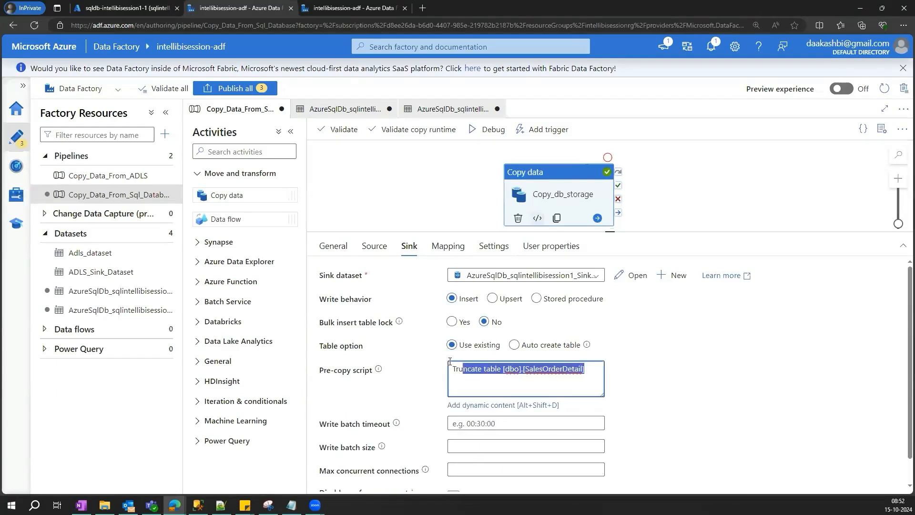
left_click(506, 373)
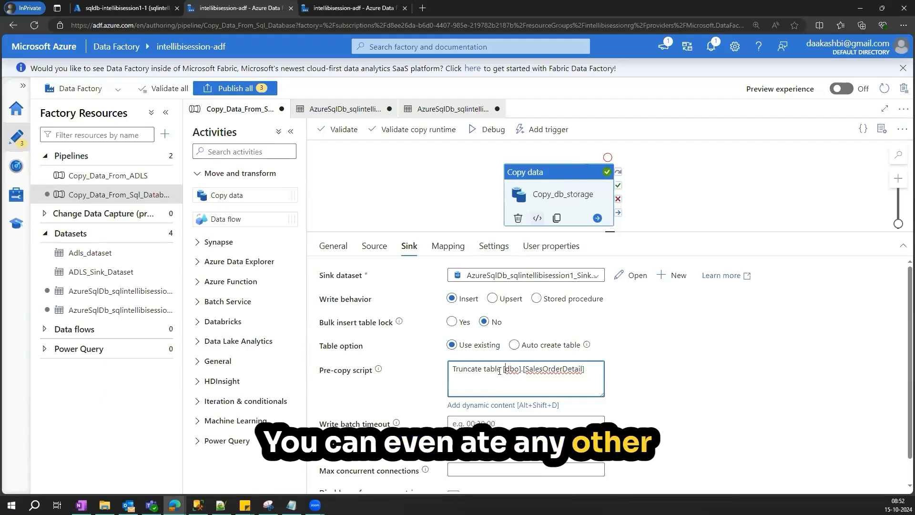
left_click_drag(502, 370, 586, 371)
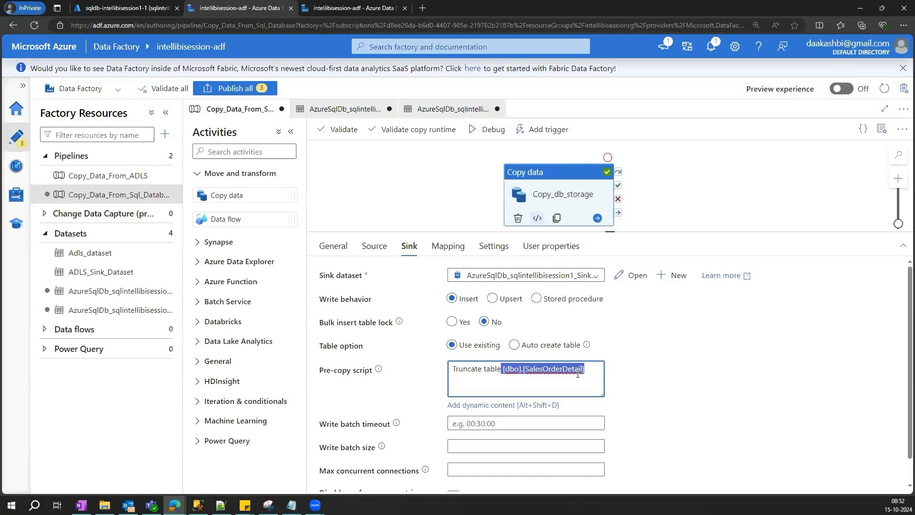
left_click(375, 238)
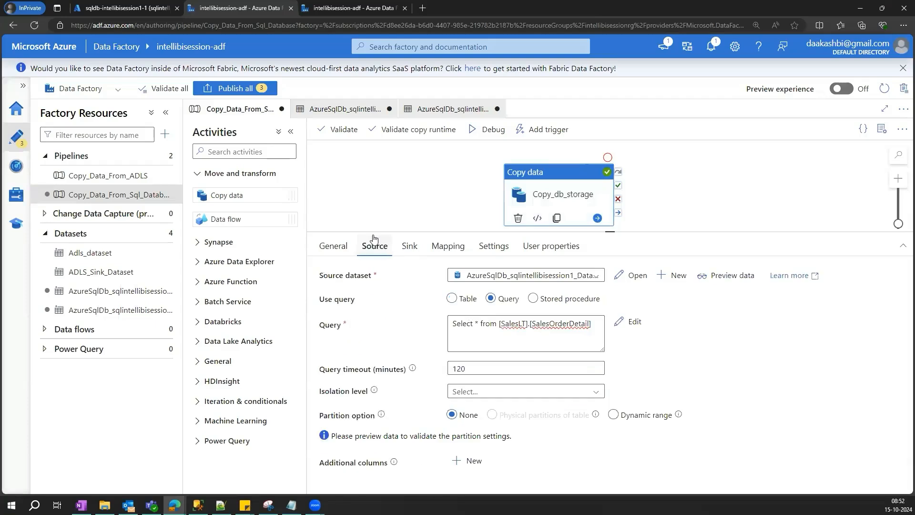
- Expand and compare the columns of dbo.SalesOrderDetail and SalesLT.SalesOrderDetail in the object explorer
left_click(119, 8)
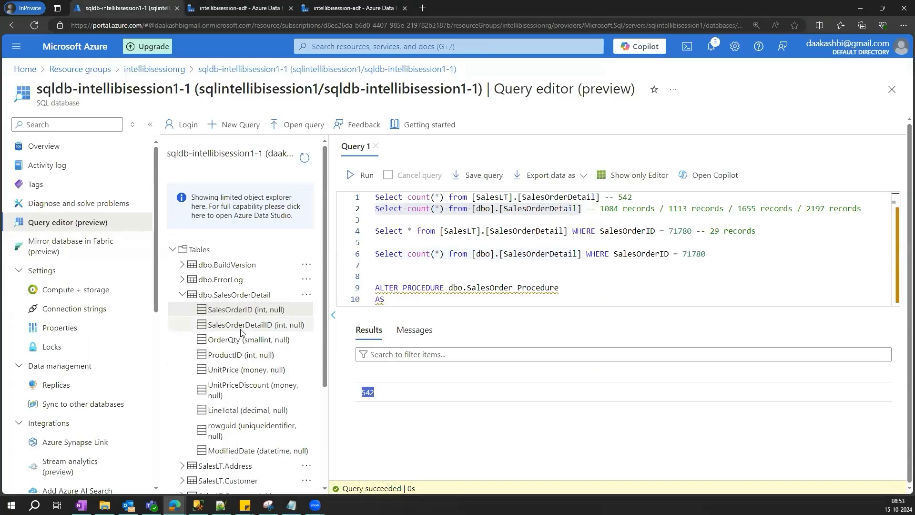
scroll(205, 295, "down", 1)
left_click(181, 248)
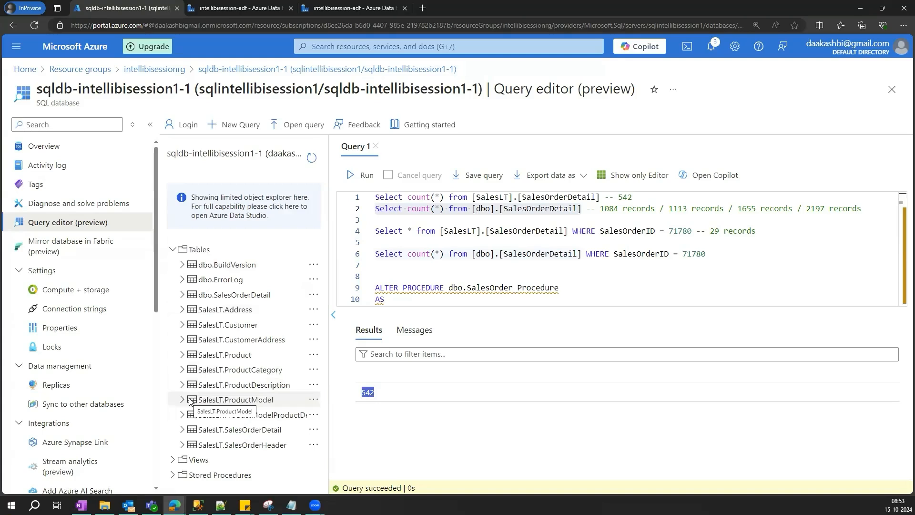
left_click(181, 429)
scroll(231, 332, "down", 2)
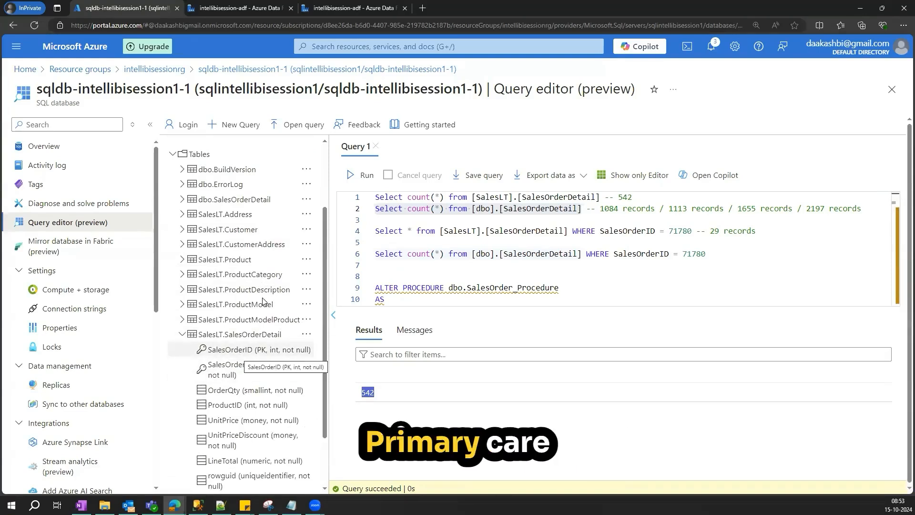
scroll(205, 351, "up", 1)
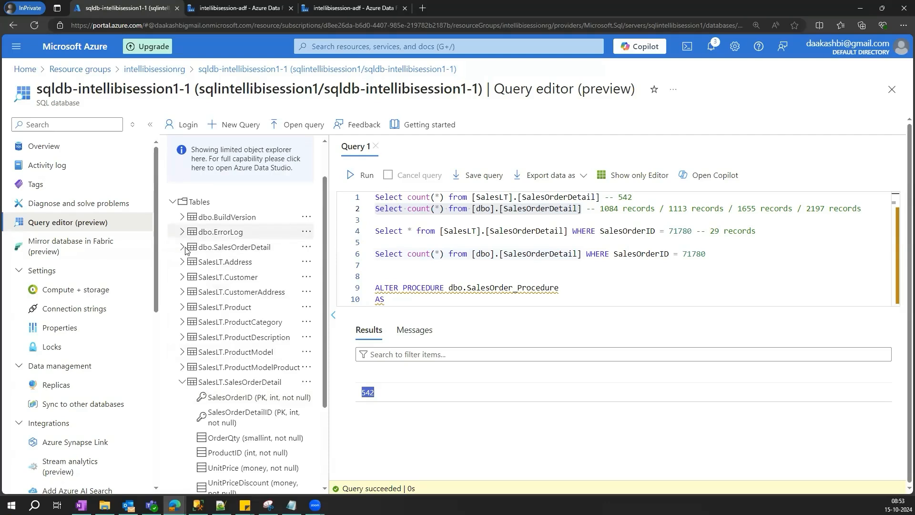
left_click(182, 247)
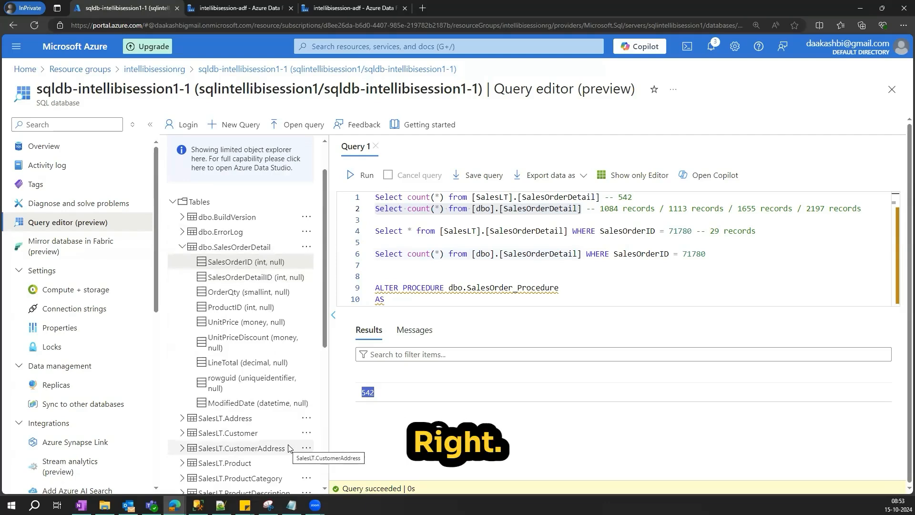
scroll(220, 343, "down", 3)
left_click(220, 399)
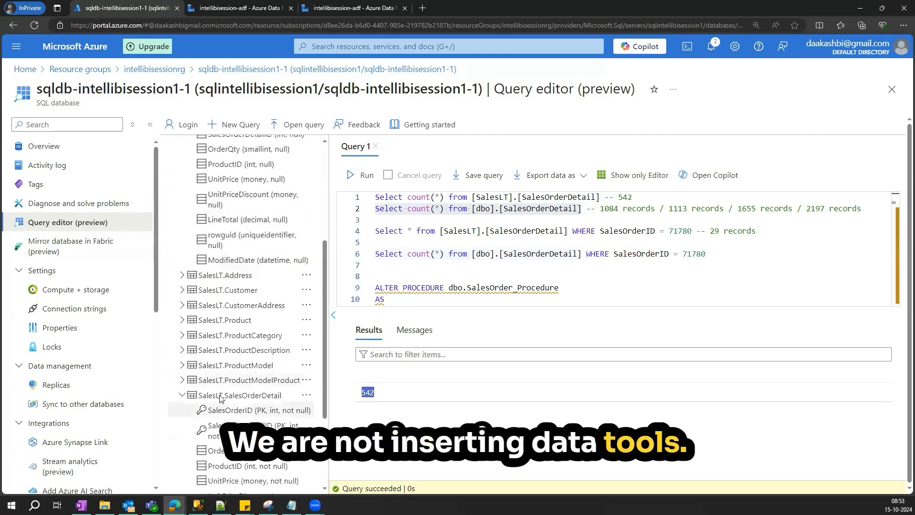
scroll(267, 286, "up", 3)
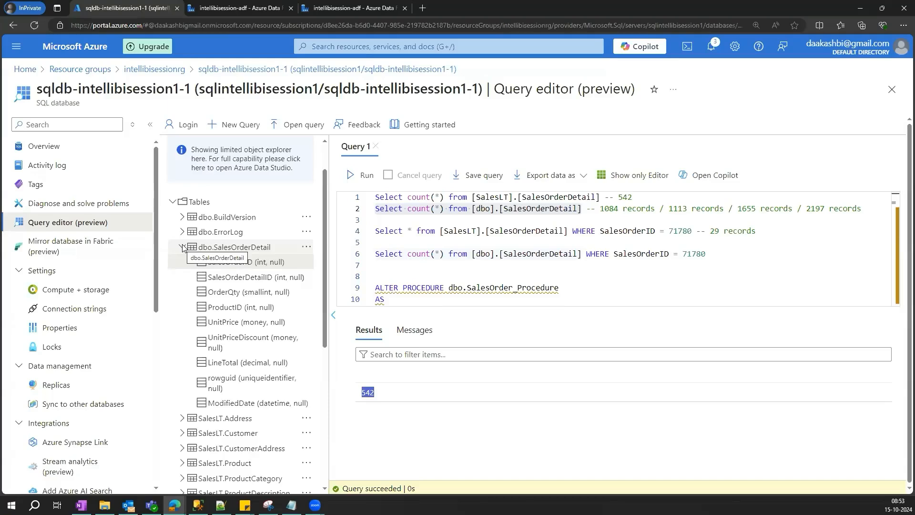
left_click(244, 11)
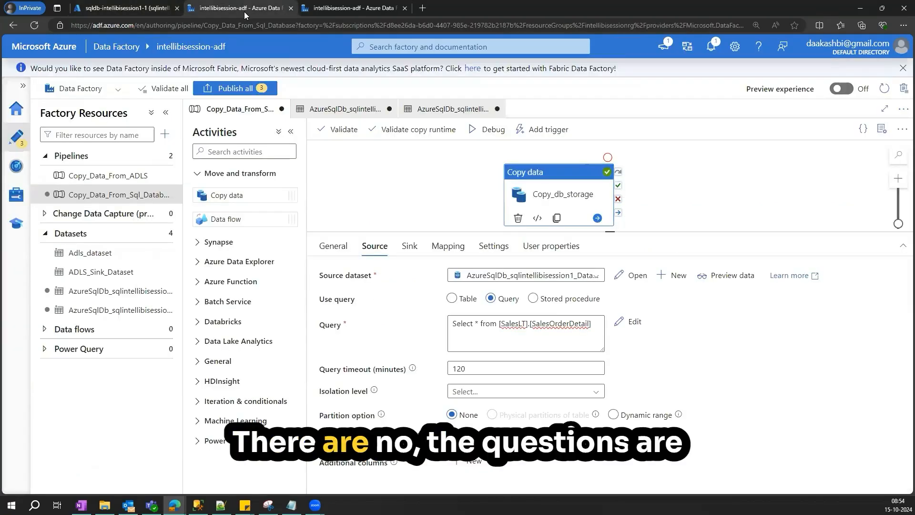
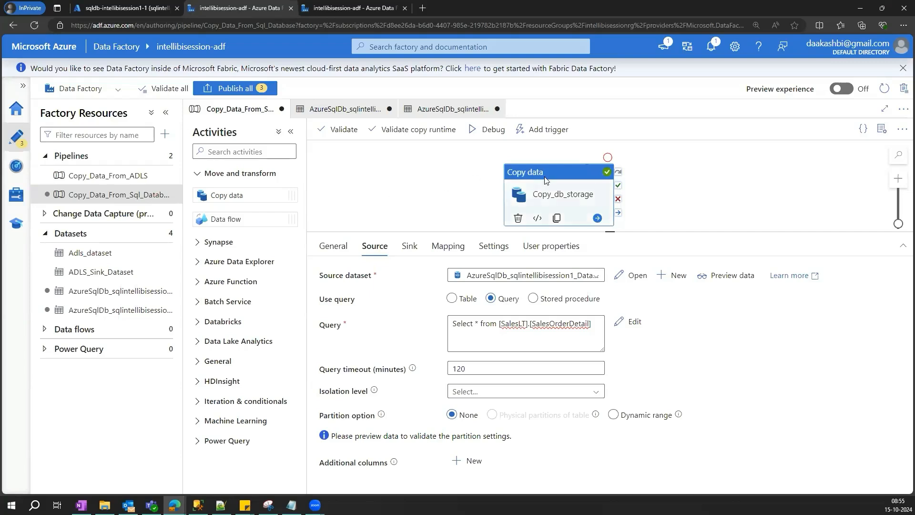
- Review the pipeline debug output and the Copy_db_storage activity's source settings
left_click(424, 186)
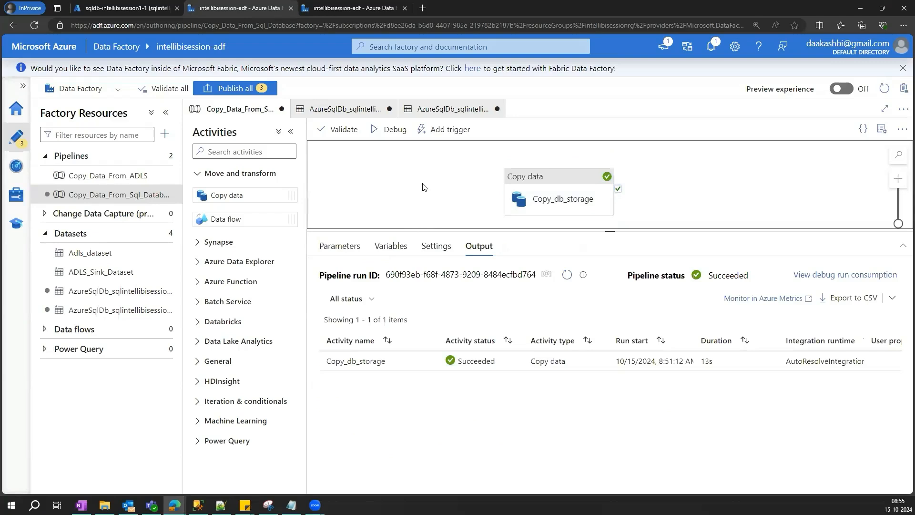
left_click(546, 201)
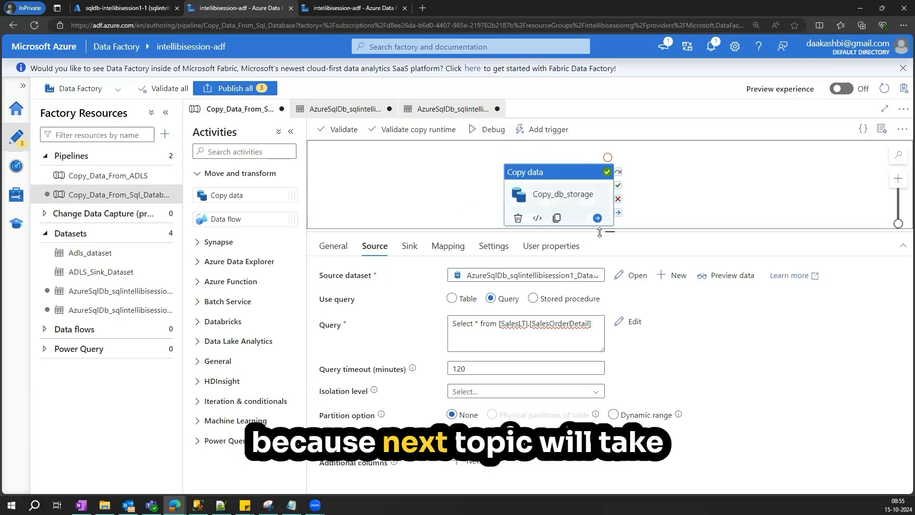
scroll(452, 238, "down", 1)
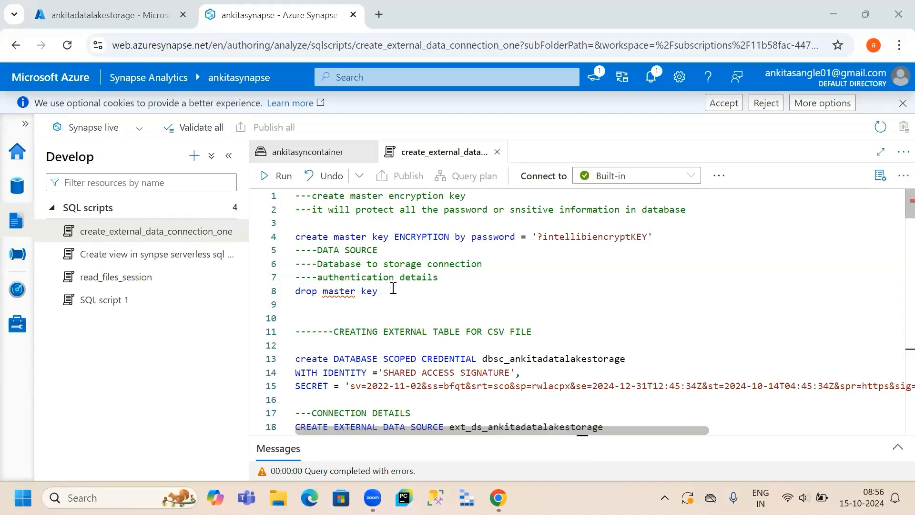
- Run only the drop master key statement on line 8 of the script
left_click_drag(378, 291, 295, 293)
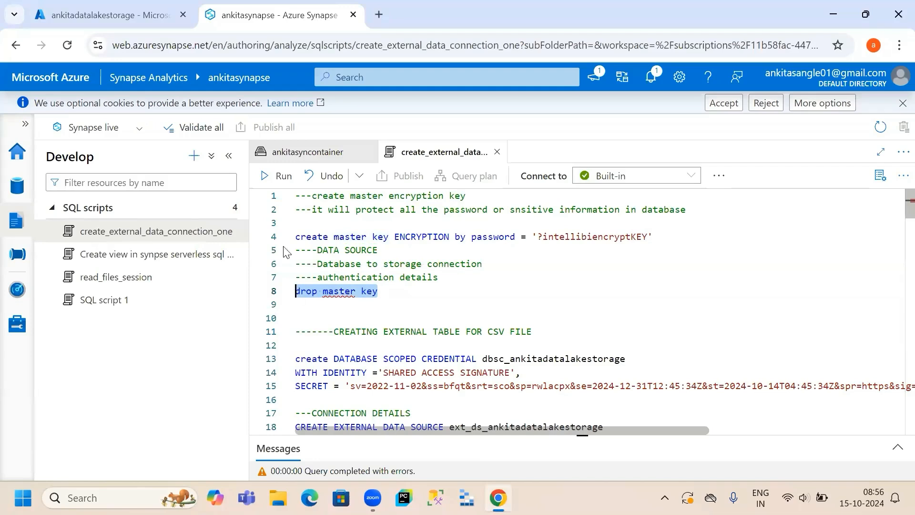
left_click(274, 179)
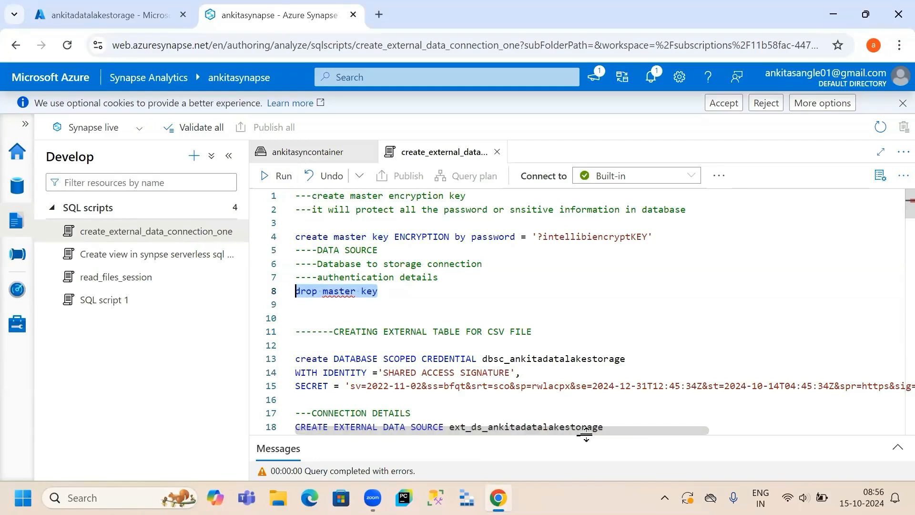
left_click_drag(533, 432, 563, 345)
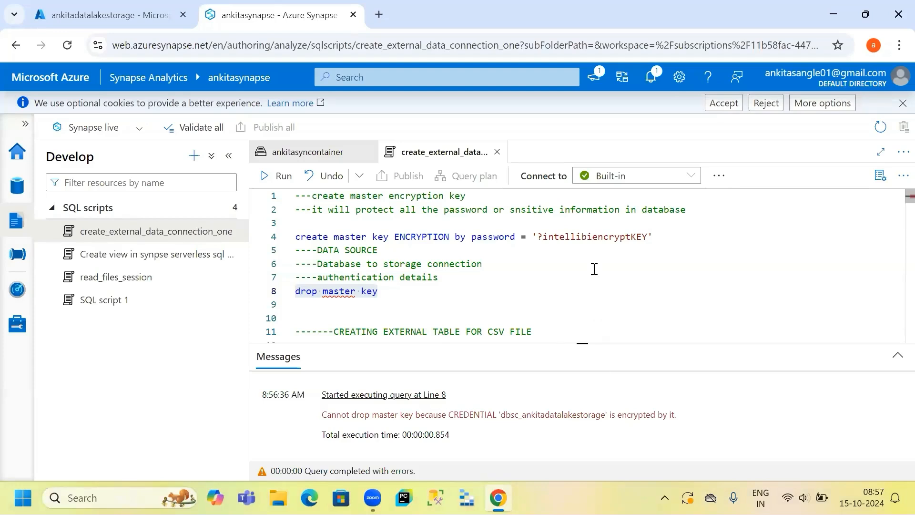
- Select the CREATE EXTERNAL TABLE dbo.Emp_Details_ext_tbl statement through its closing parenthesis and run it
scroll(595, 269, "down", 3)
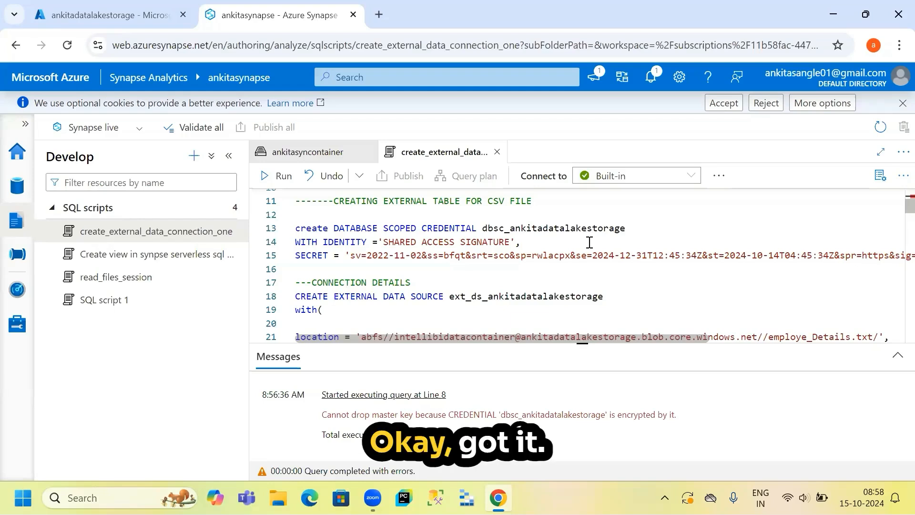
scroll(590, 242, "down", 1)
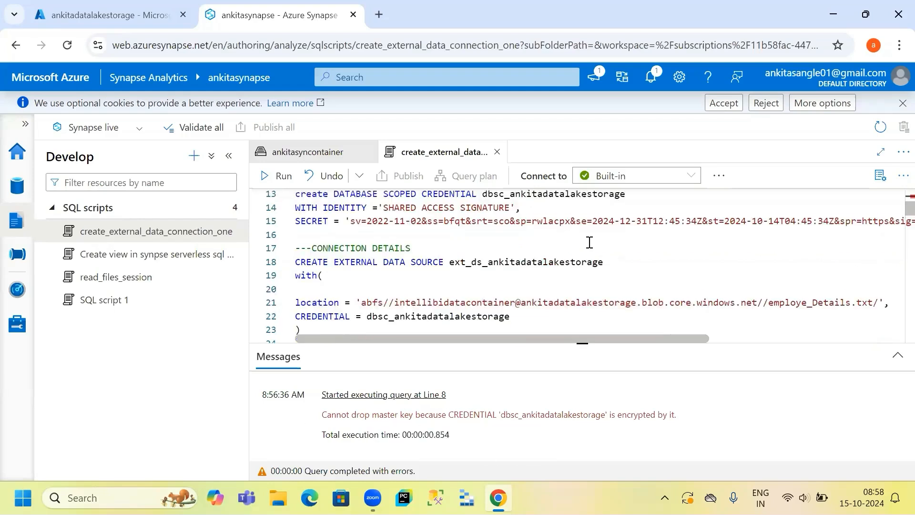
scroll(590, 242, "down", 5)
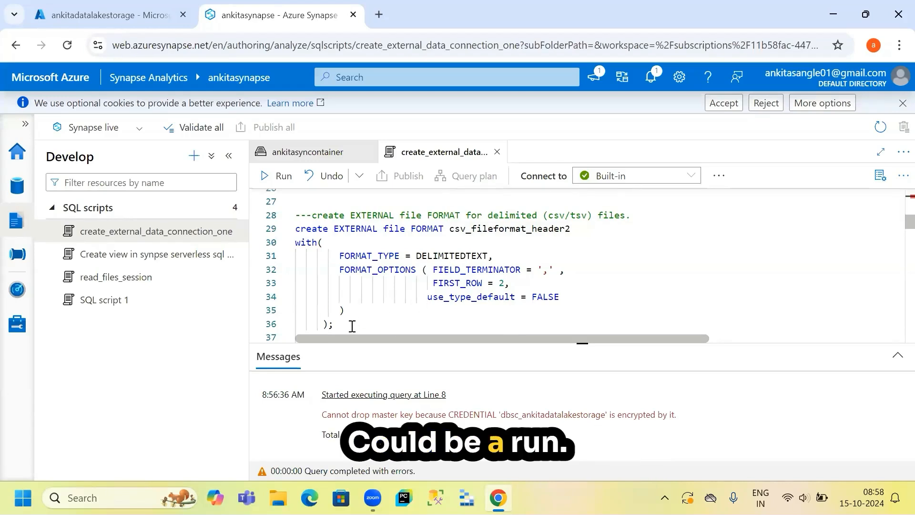
scroll(352, 326, "down", 4)
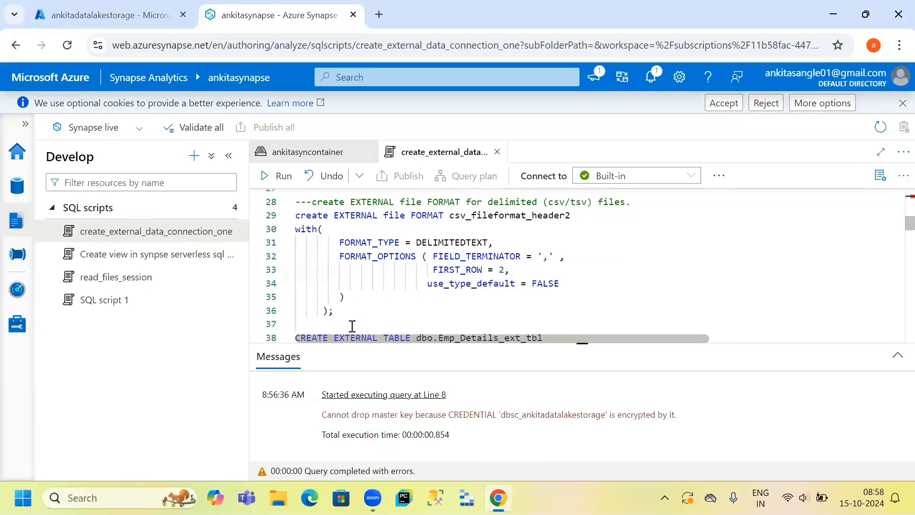
scroll(352, 326, "down", 4)
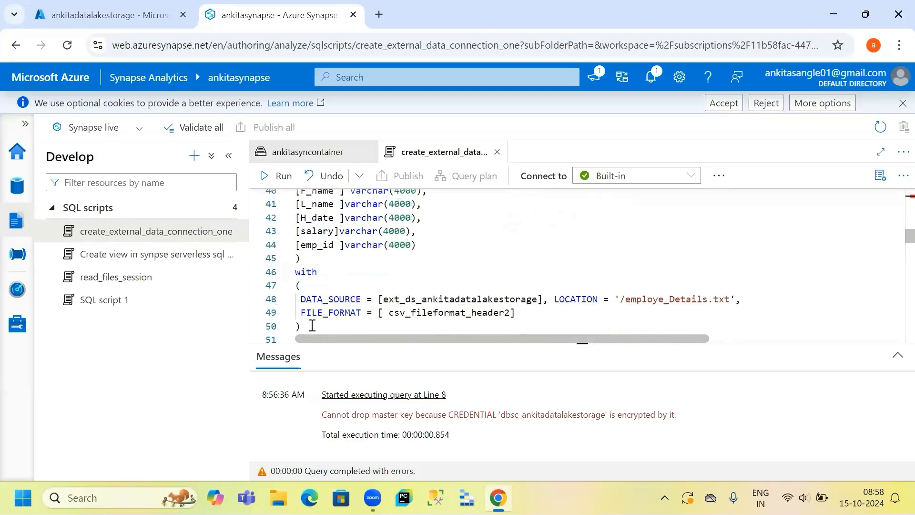
scroll(312, 326, "up", 1)
scroll(312, 326, "up", 2)
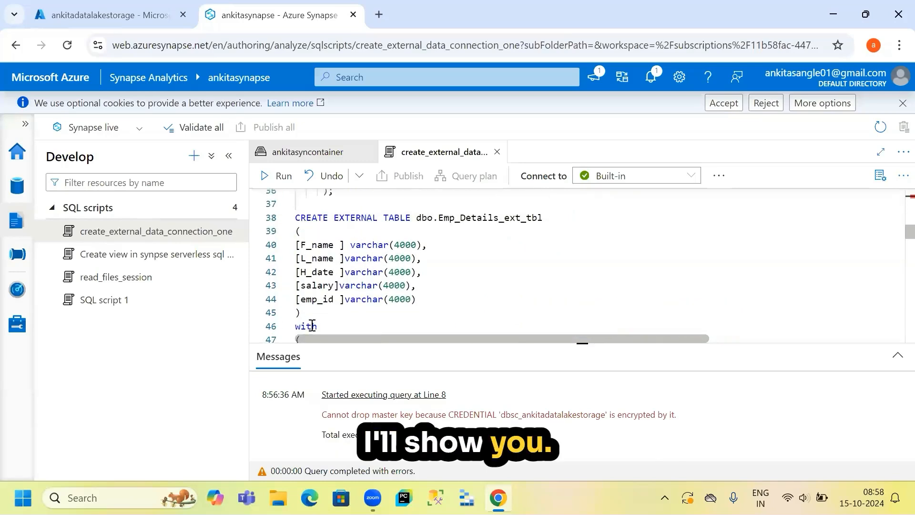
left_click(295, 218)
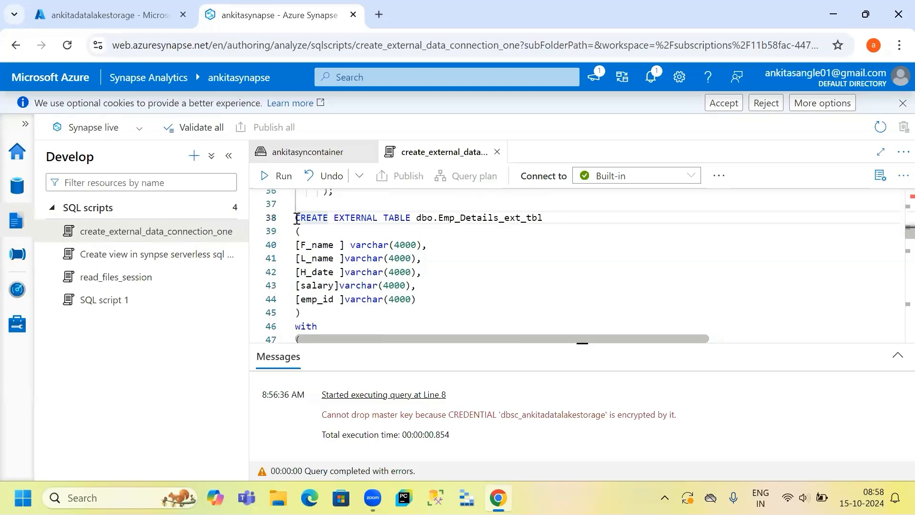
left_click_drag(295, 218, 301, 279)
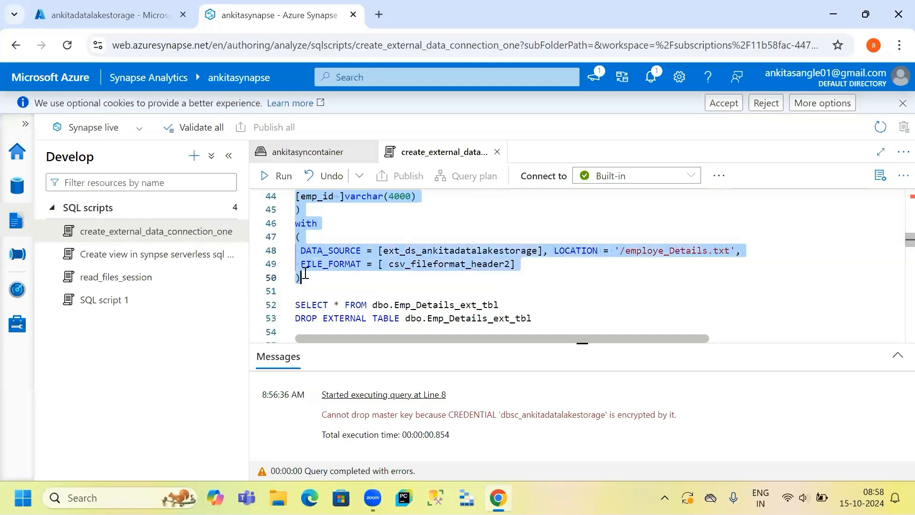
left_click(273, 176)
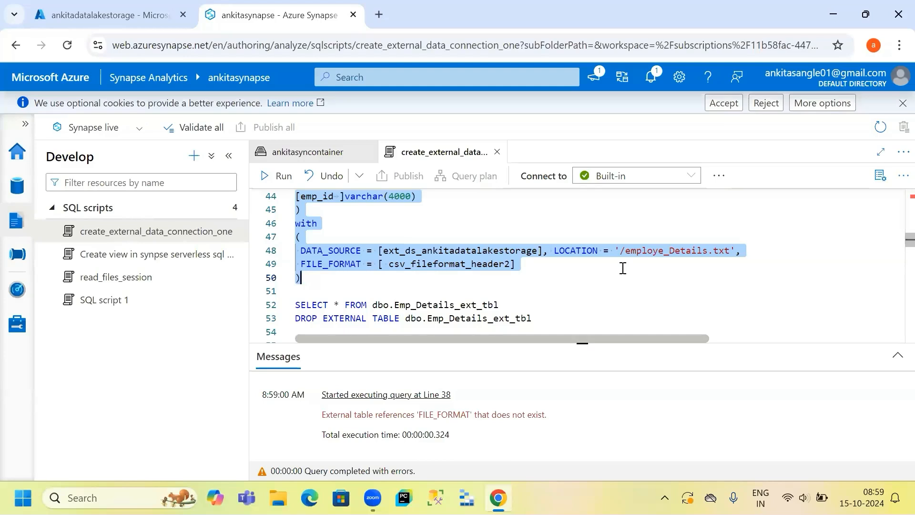
- Examine the external table definition and the file format statement above it
scroll(624, 268, "up", 2)
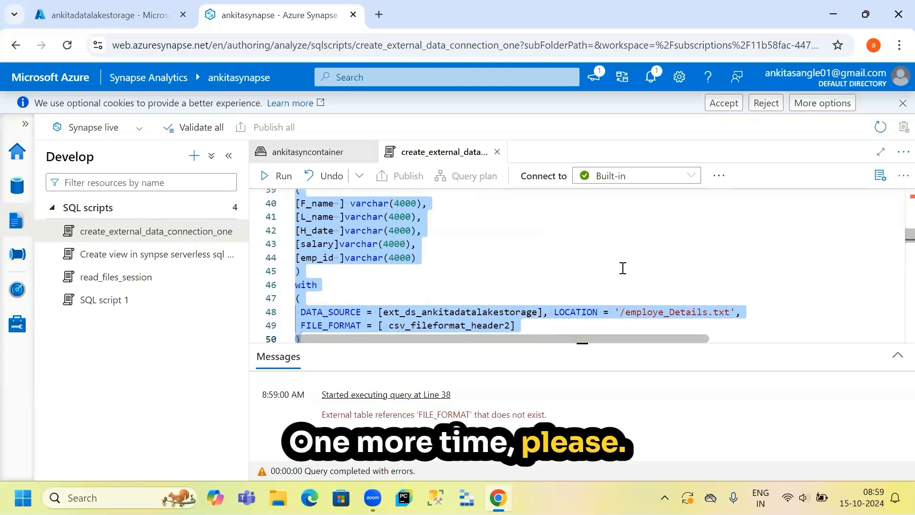
scroll(623, 268, "down", 1)
scroll(624, 268, "up", 1)
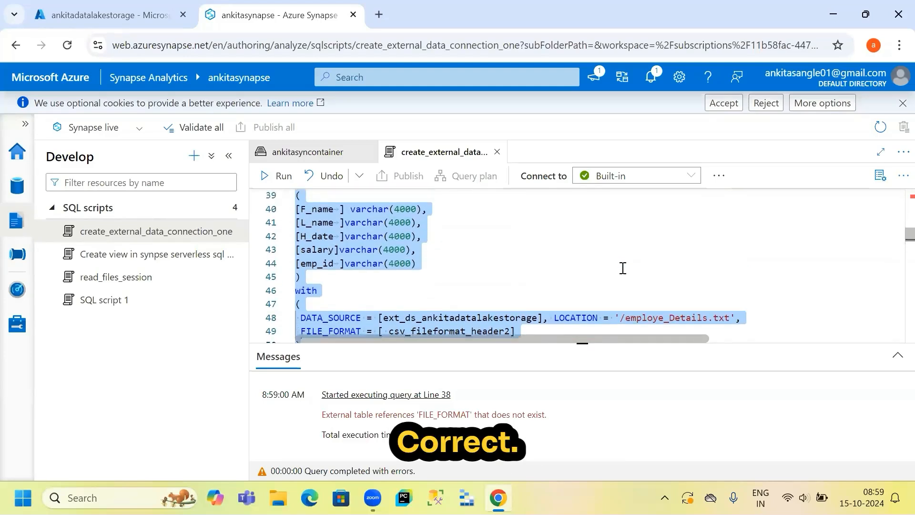
scroll(623, 268, "down", 1)
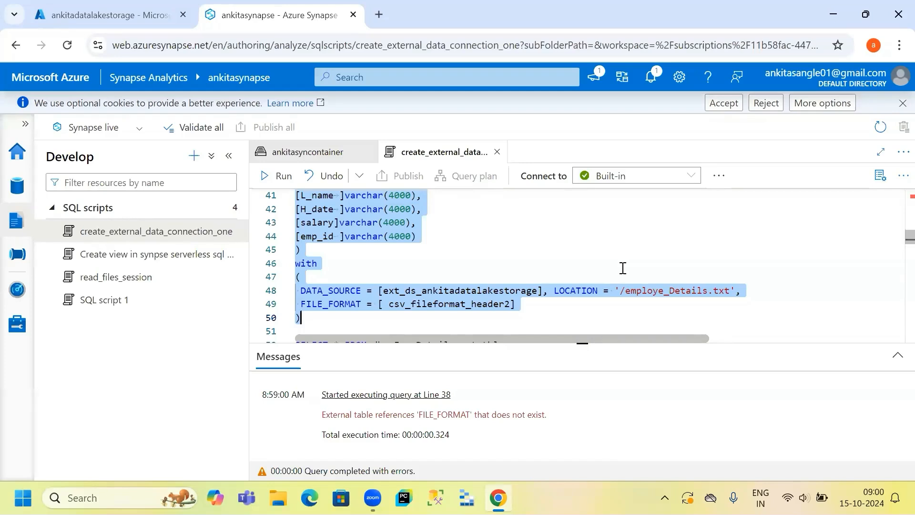
scroll(623, 268, "up", 1)
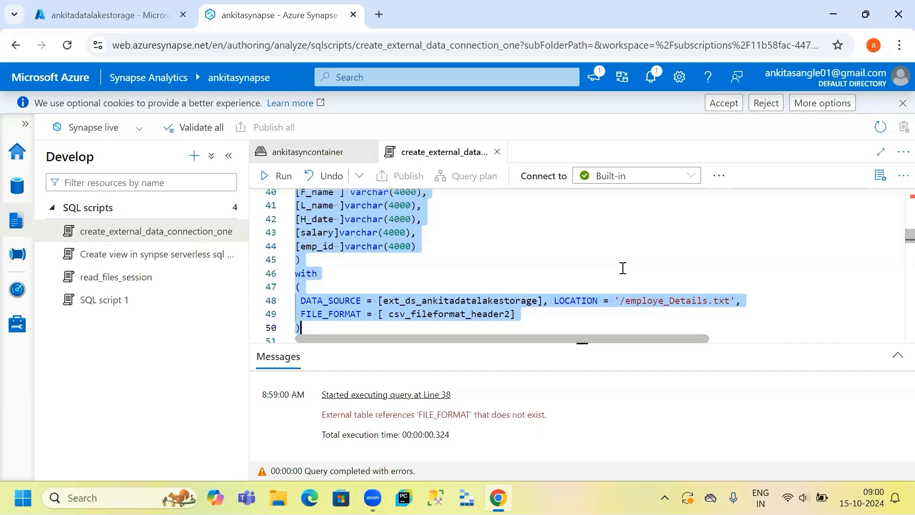
scroll(623, 267, "up", 2)
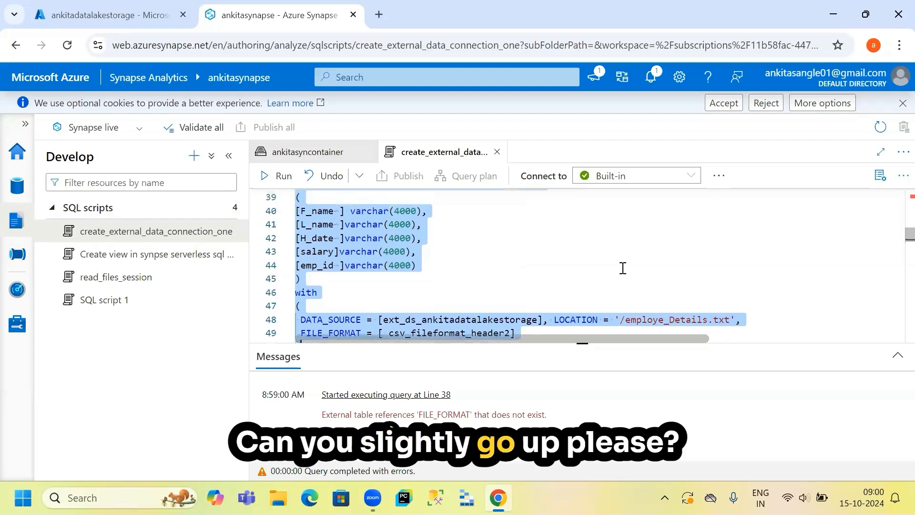
scroll(624, 267, "up", 2)
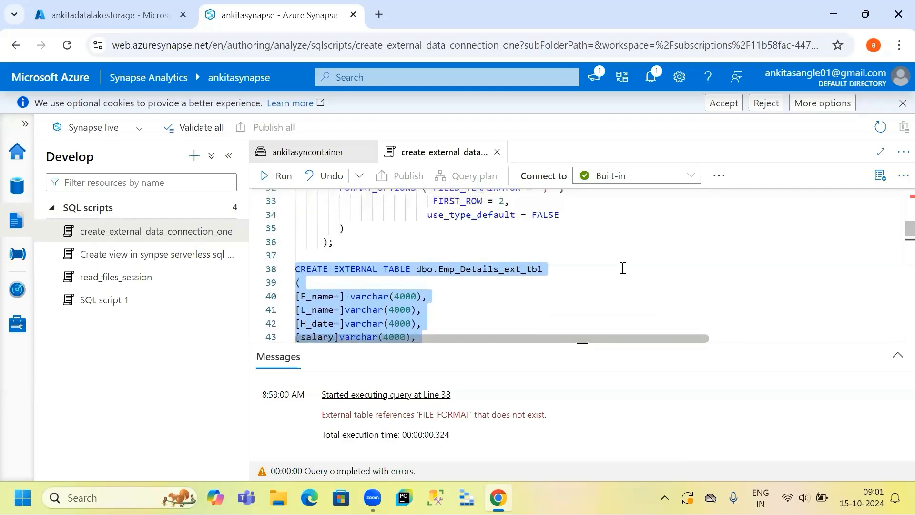
scroll(623, 268, "up", 2)
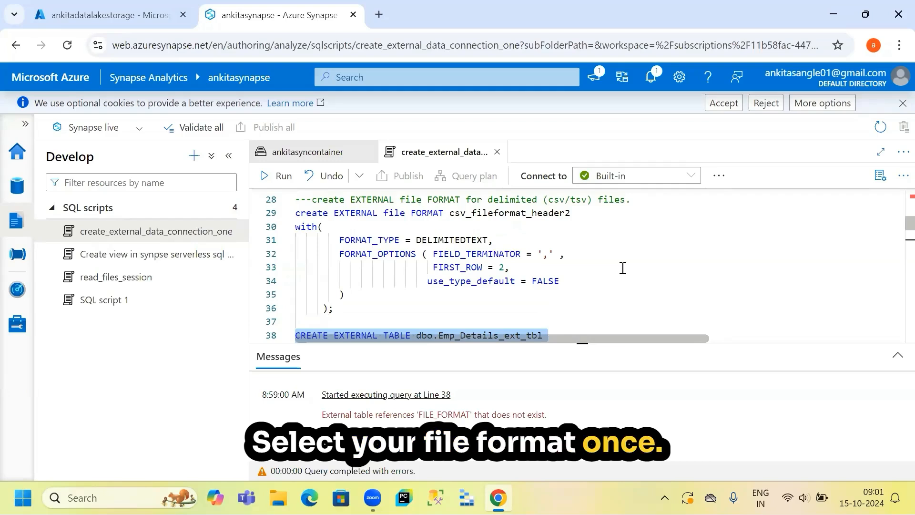
- Compare the csv_fileformat_header2 name in the file format definition with the table's FILE_FORMAT reference
left_click(297, 213)
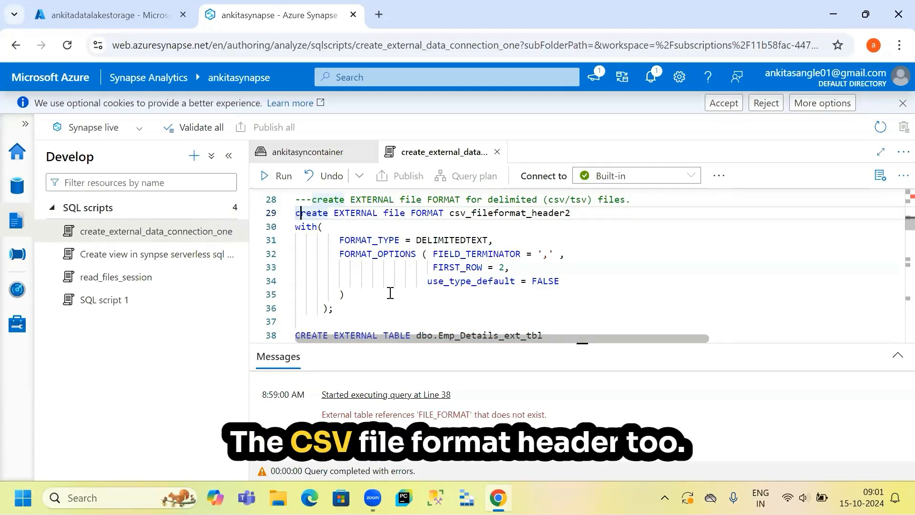
scroll(390, 293, "down", 1)
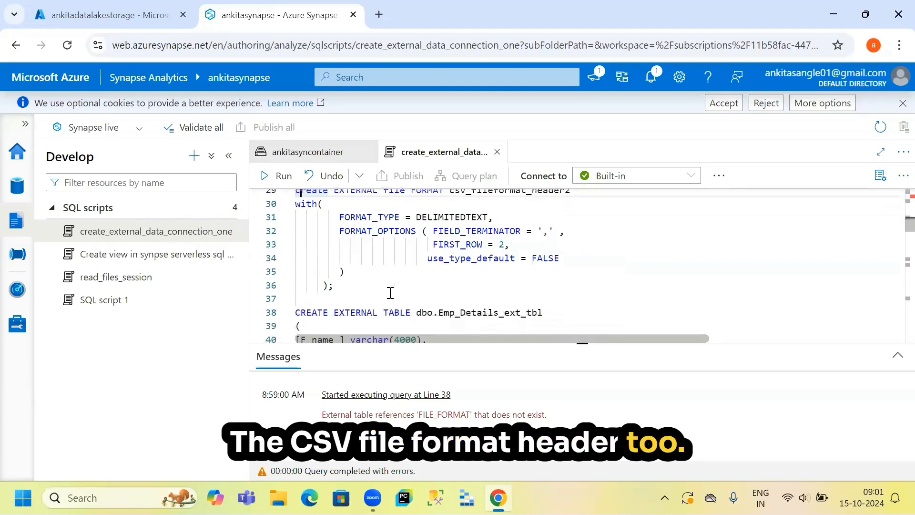
scroll(390, 293, "up", 1)
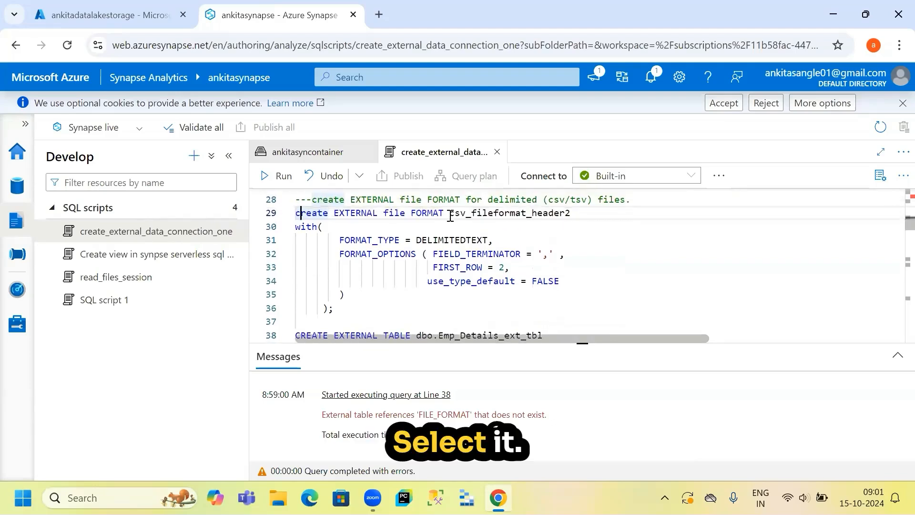
left_click_drag(451, 216, 585, 216)
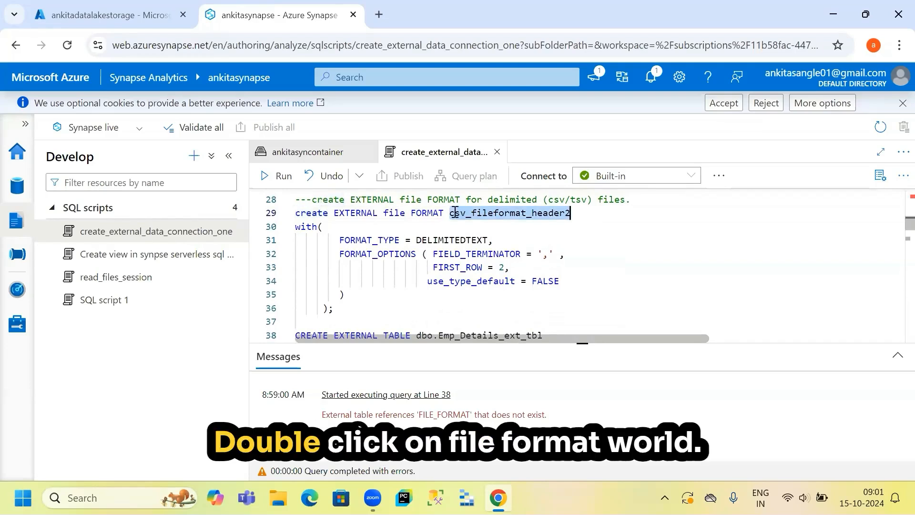
left_click(508, 215)
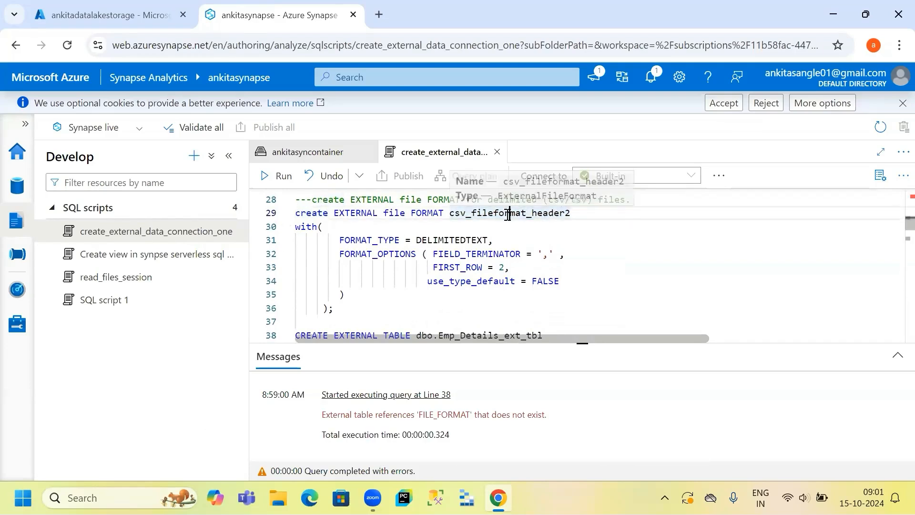
triple_click(508, 215)
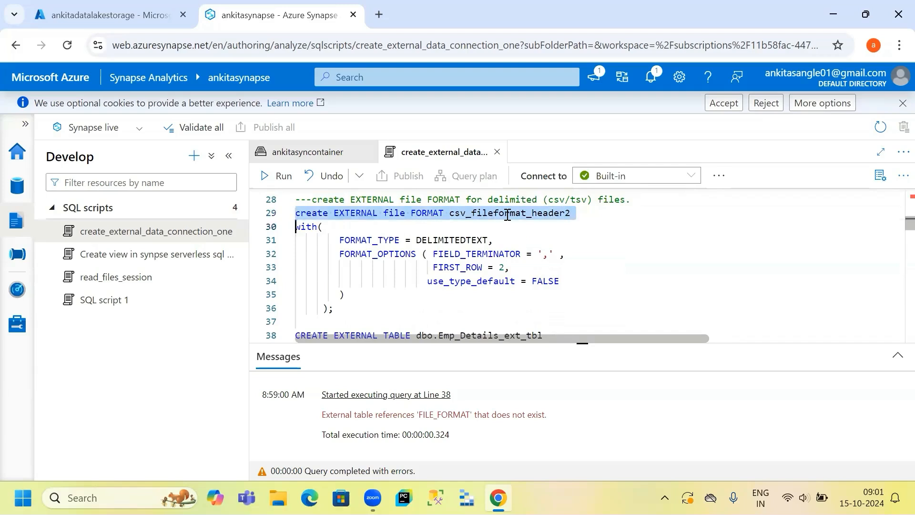
left_click(508, 215)
double_click(508, 214)
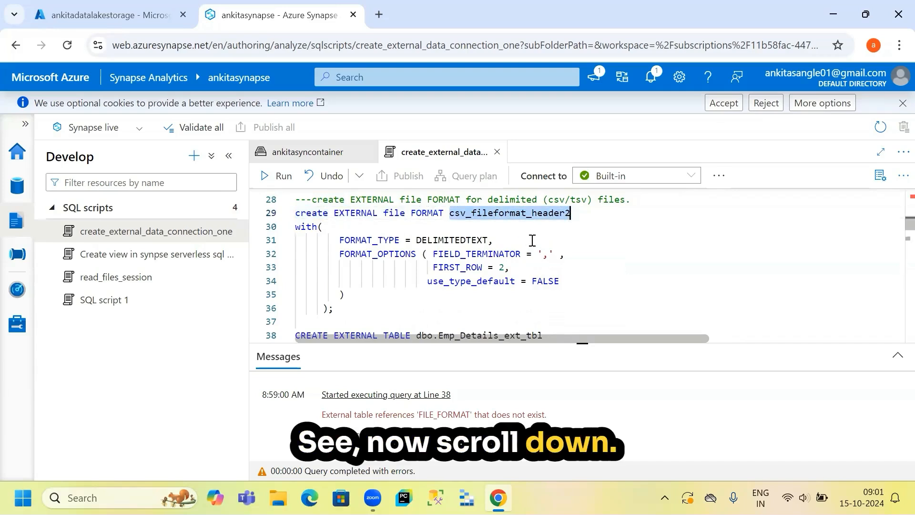
scroll(533, 240, "down", 3)
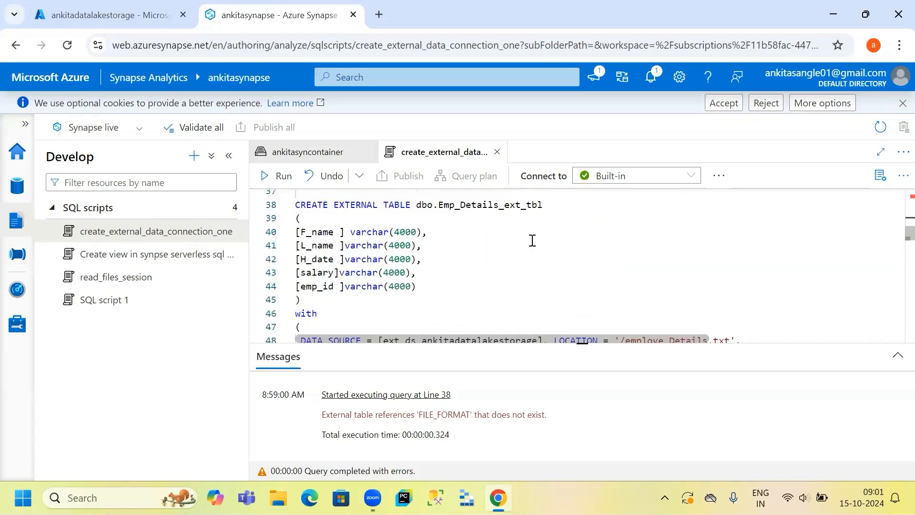
scroll(533, 240, "down", 2)
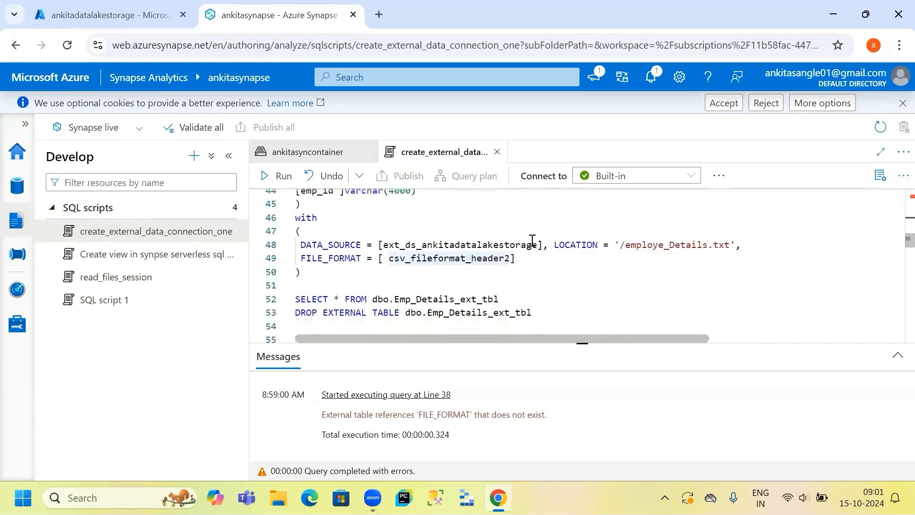
scroll(532, 240, "up", 1)
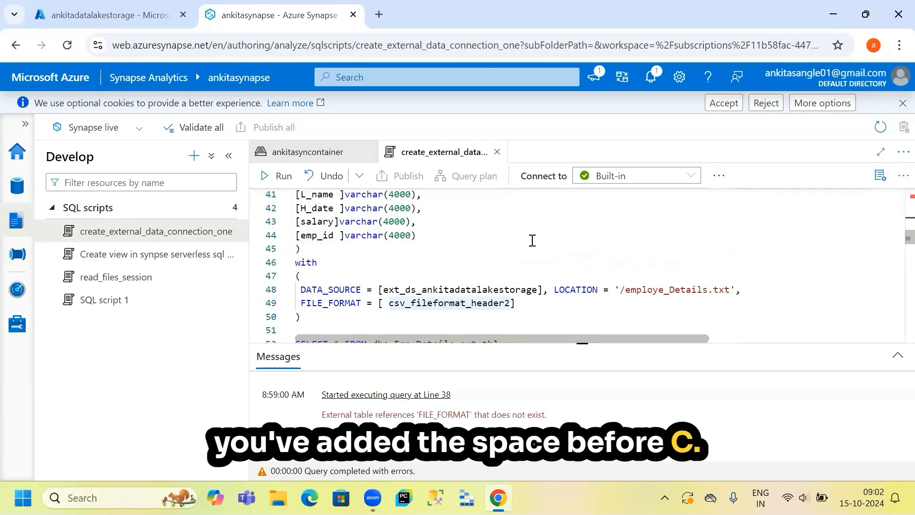
- Remove the extra space before csv_fileformat_header2 in the table's FILE_FORMAT clause
left_click(390, 304)
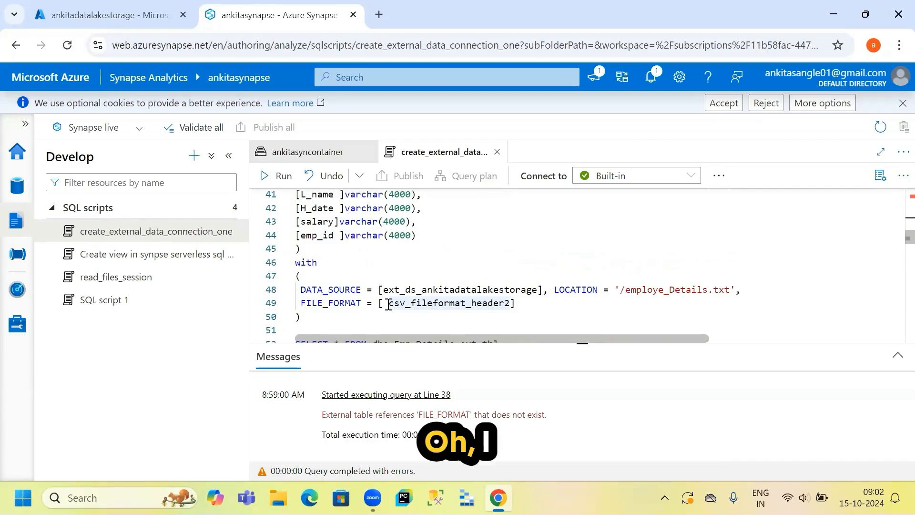
key("BackSpace")
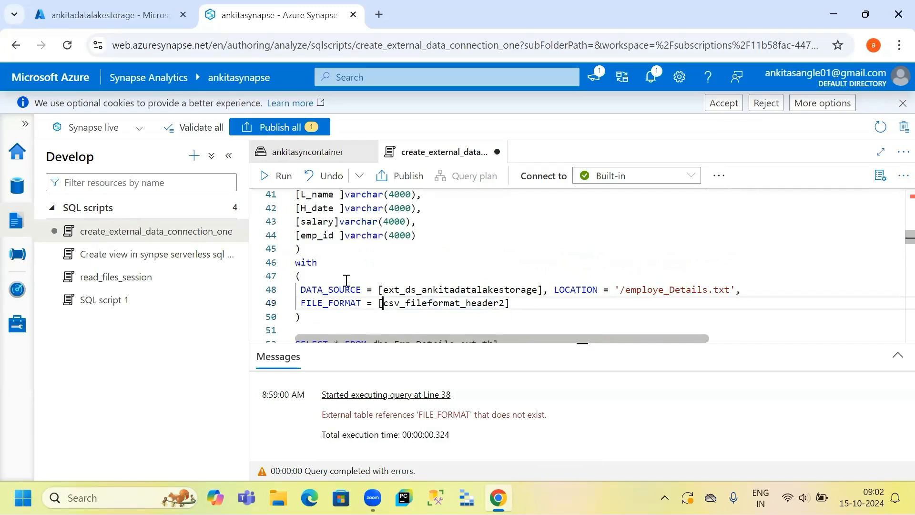
scroll(346, 280, "up", 2)
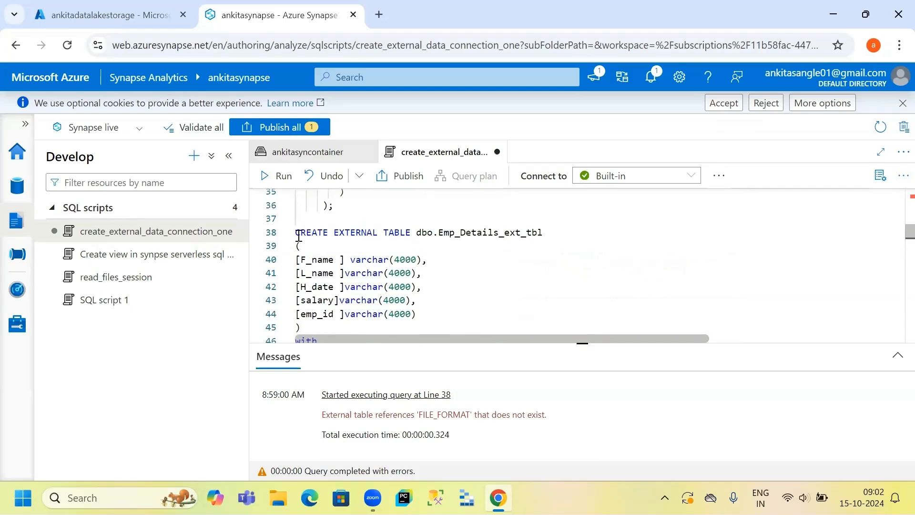
left_click_drag(298, 234, 319, 210)
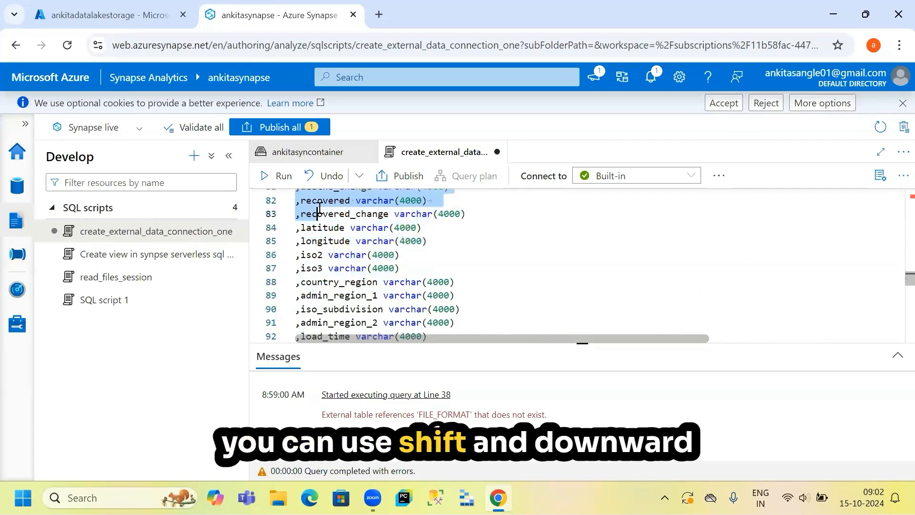
scroll(319, 210, "up", 3)
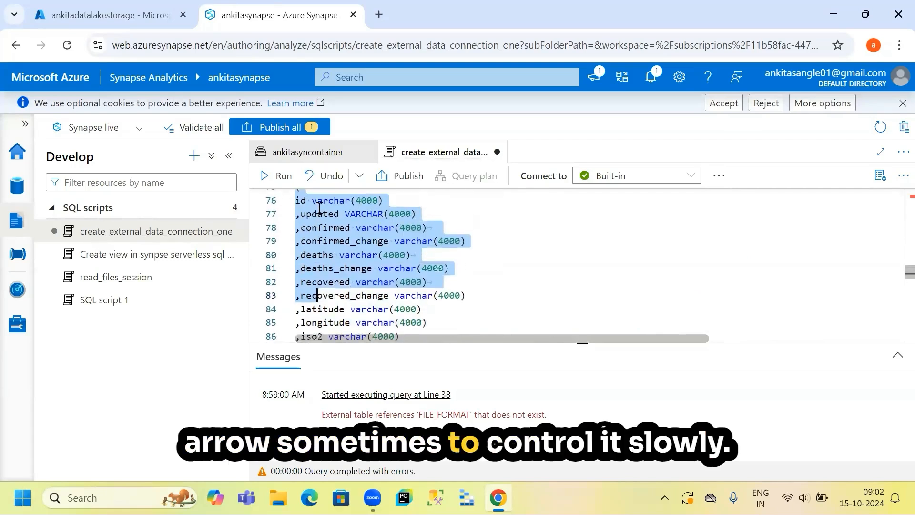
left_click(502, 247)
scroll(502, 248, "up", 4)
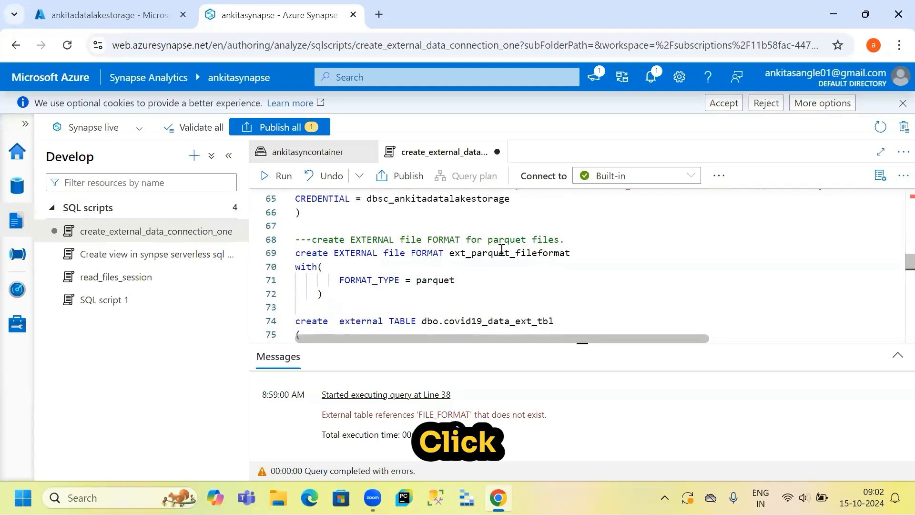
scroll(502, 249, "up", 1)
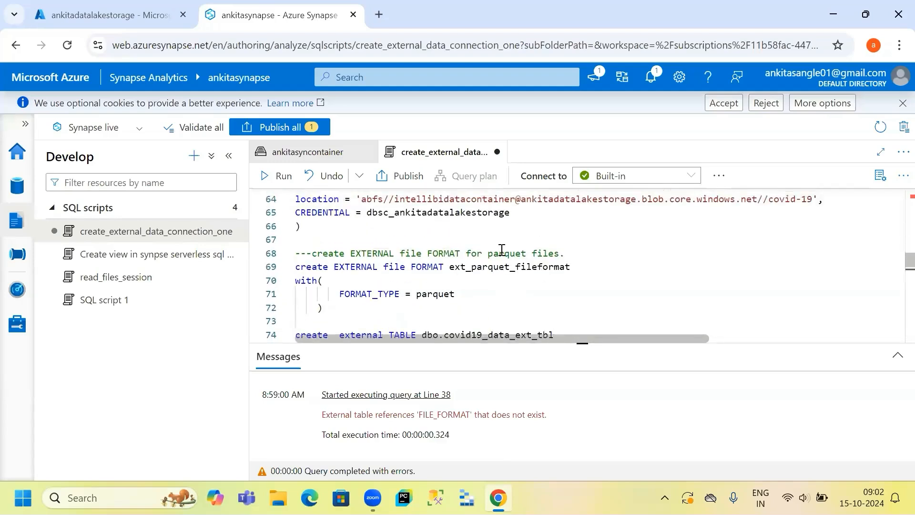
scroll(502, 249, "down", 1)
scroll(502, 249, "up", 5)
scroll(502, 250, "up", 4)
scroll(502, 250, "up", 1)
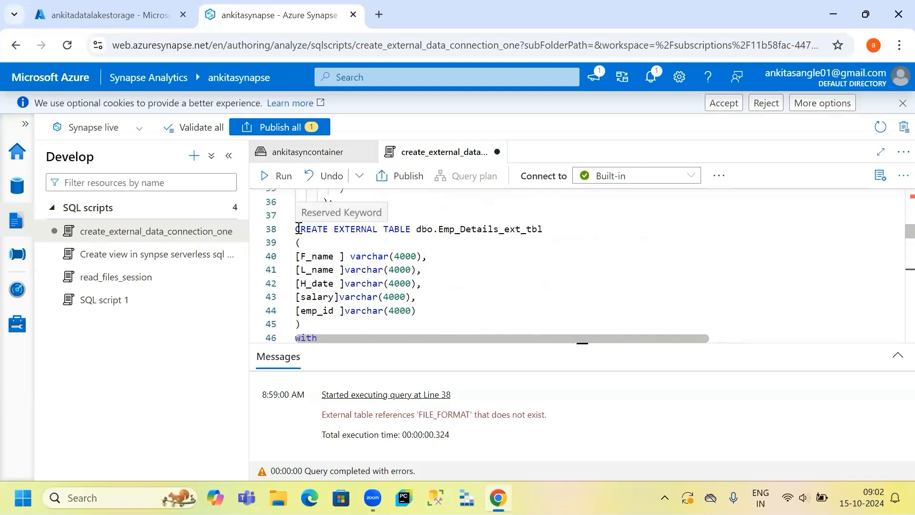
left_click(297, 229)
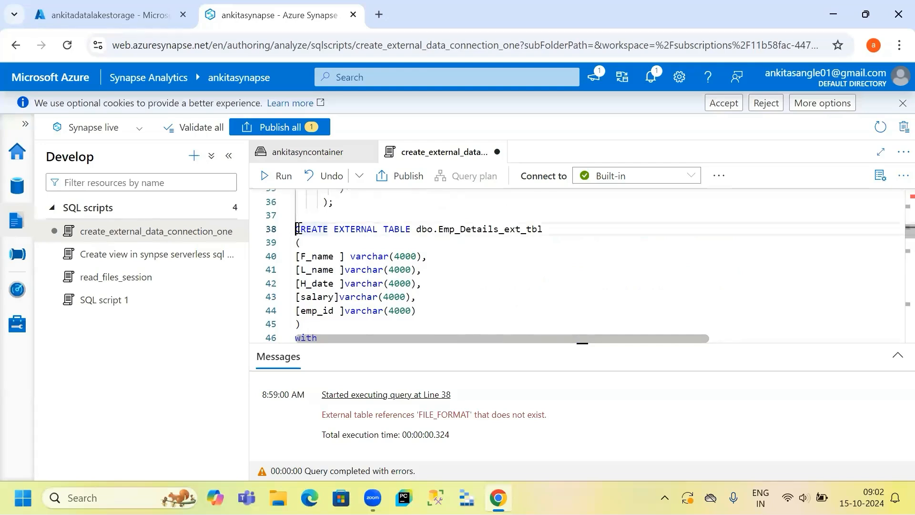
key("shift+Down")
key("shift+Down")
key("shift+Down")
key("shift+Down")
key("shift+Down")
key("shift+Down")
key("shift+Down")
key("shift+Down")
key("shift+Down")
key("shift+Down")
key("shift+Down")
key("shift+Down")
key("shift+Down")
key("shift+Down")
key("shift+Down")
key("shift+Down")
key("shift+Down")
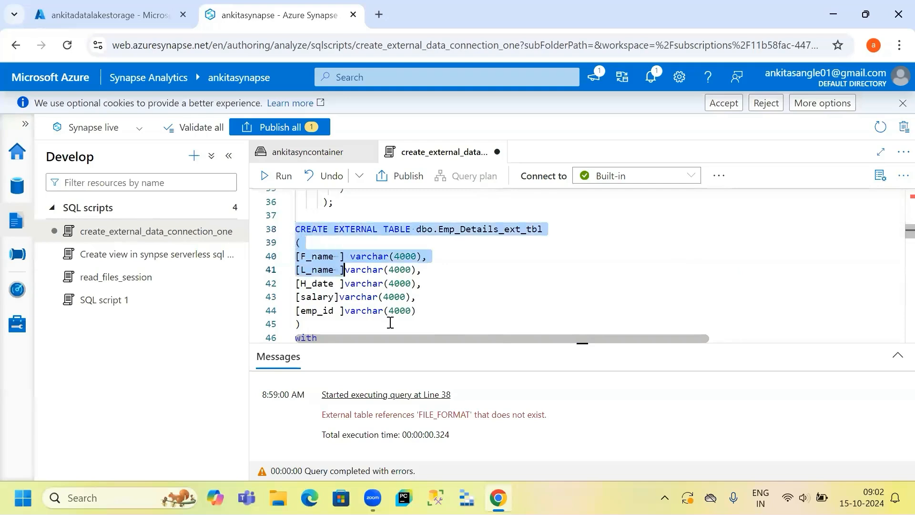
left_click_drag(313, 180, 313, 228)
scroll(347, 329, "down", 3)
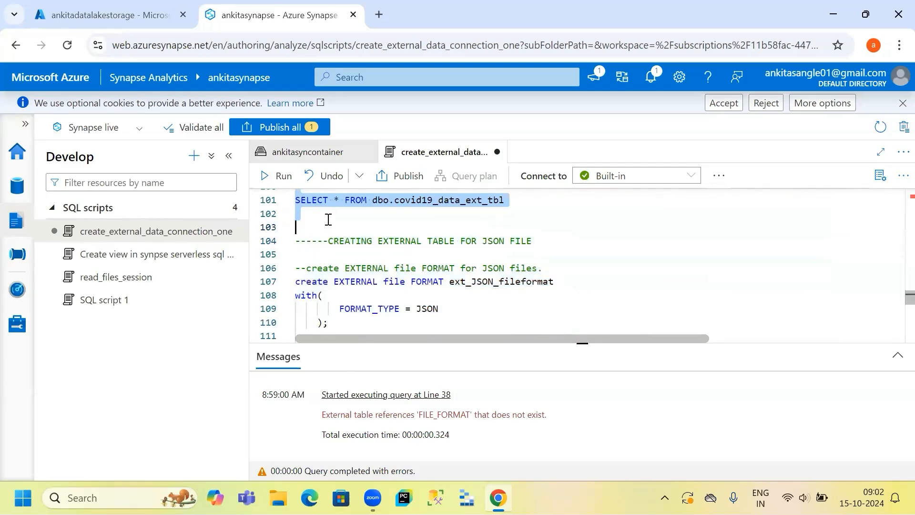
scroll(329, 217, "up", 2)
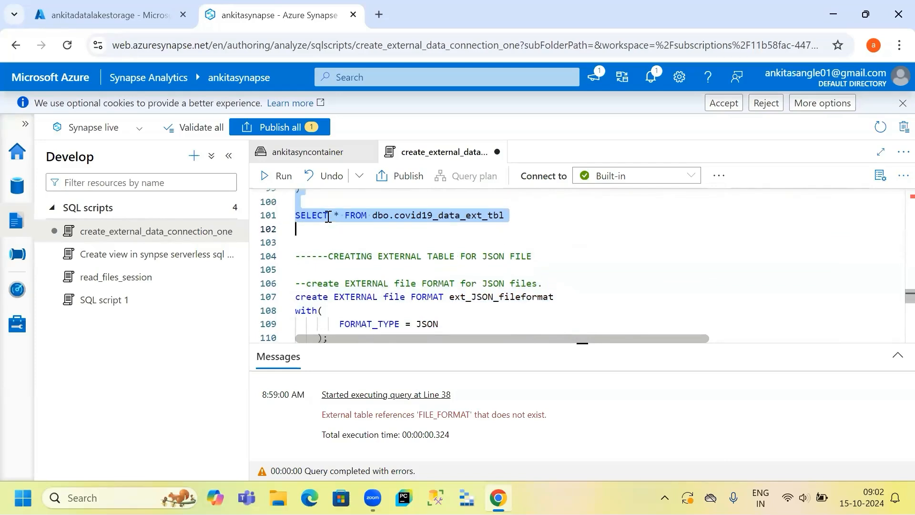
scroll(329, 216, "up", 1)
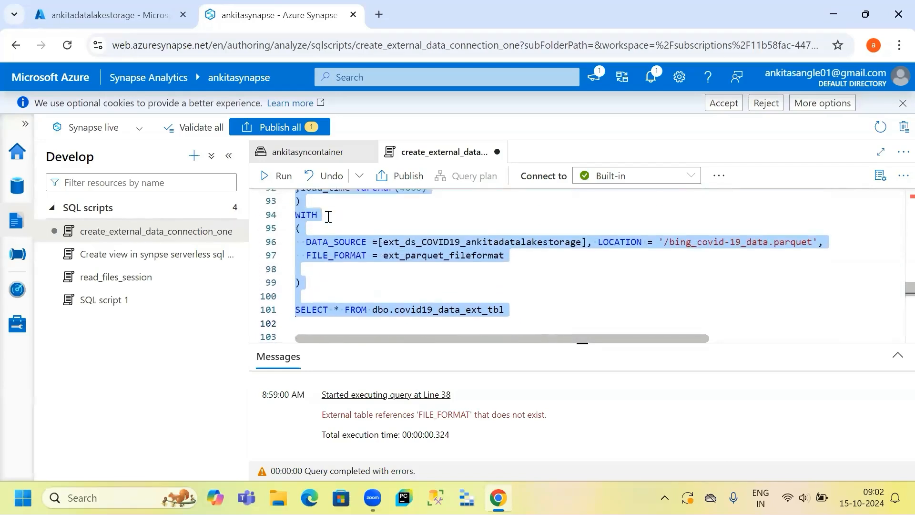
scroll(334, 219, "up", 1)
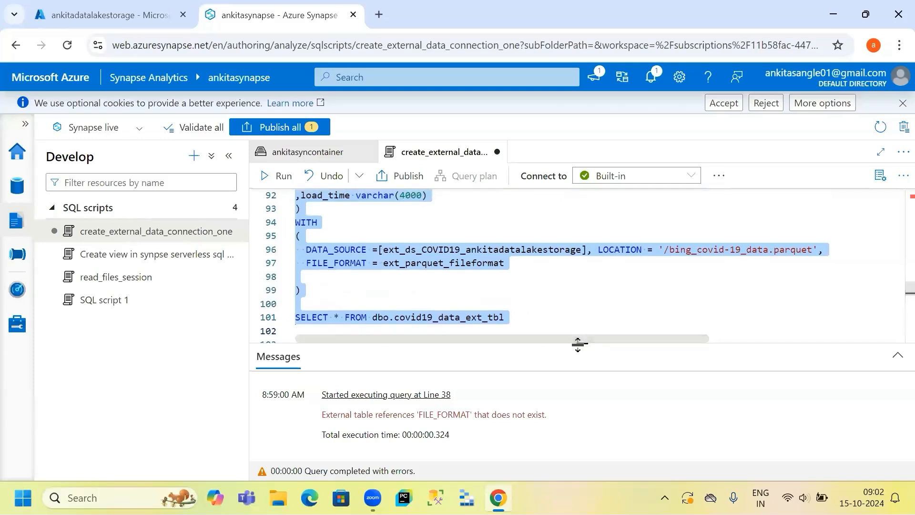
- Rerun the CREATE EXTERNAL TABLE dbo.Emp_Details_ext_tbl statement with the corrected file format reference
left_click_drag(579, 344, 582, 435)
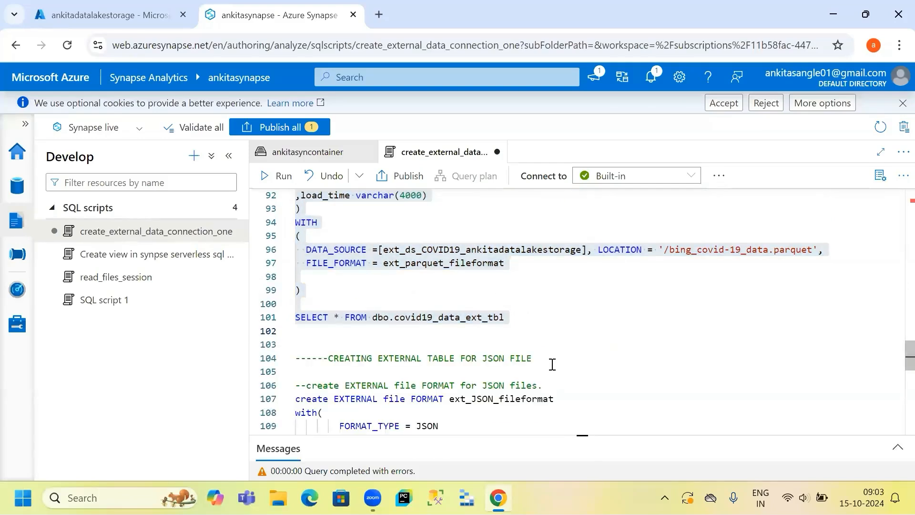
scroll(552, 364, "up", 3)
scroll(552, 364, "up", 4)
scroll(552, 365, "up", 3)
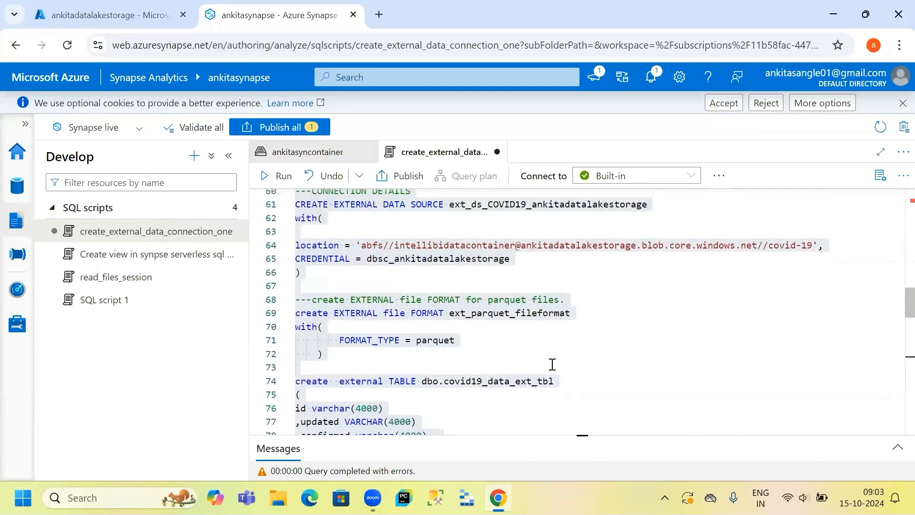
scroll(552, 364, "up", 8)
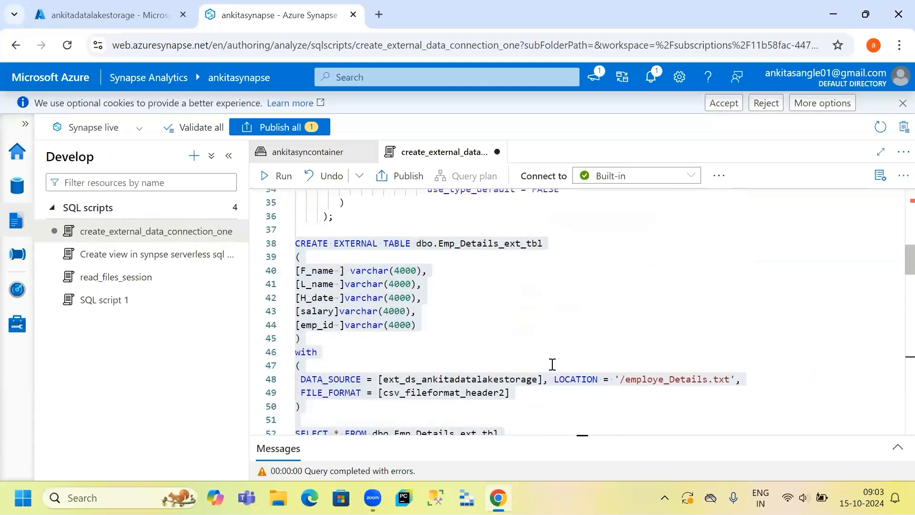
scroll(552, 365, "down", 1)
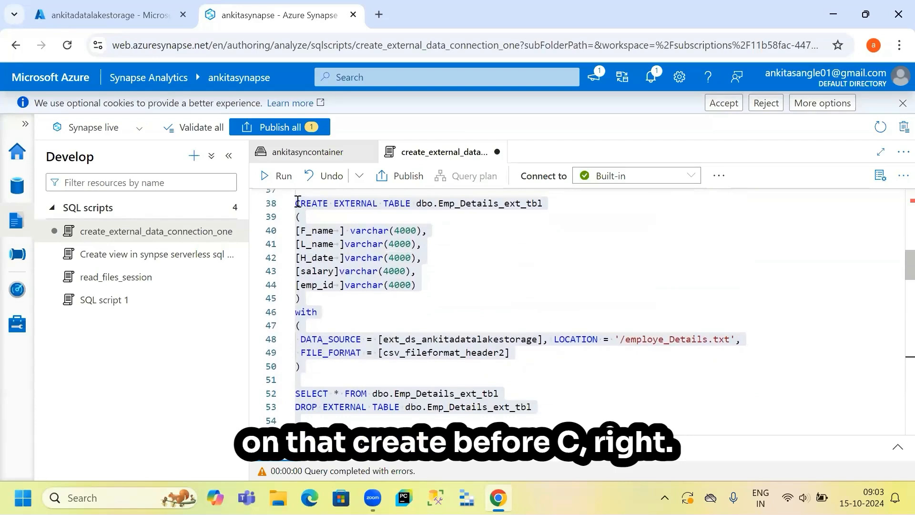
left_click_drag(297, 203, 328, 383)
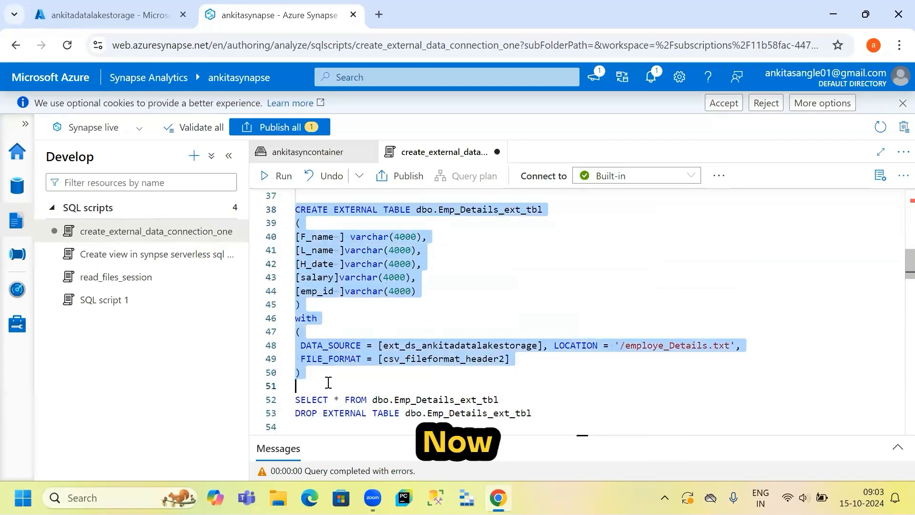
left_click(274, 176)
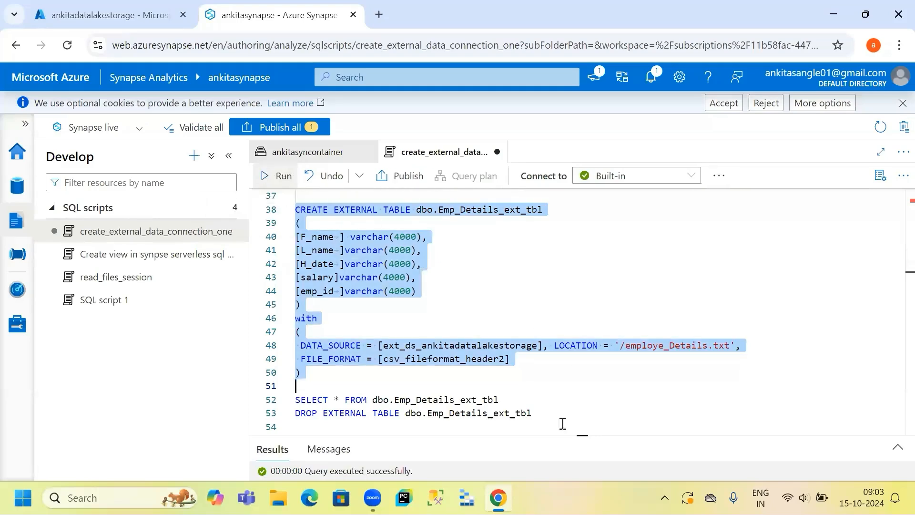
- Run the SELECT * FROM dbo.Emp_Details_ext_tbl query on its own
left_click_drag(586, 437, 574, 417)
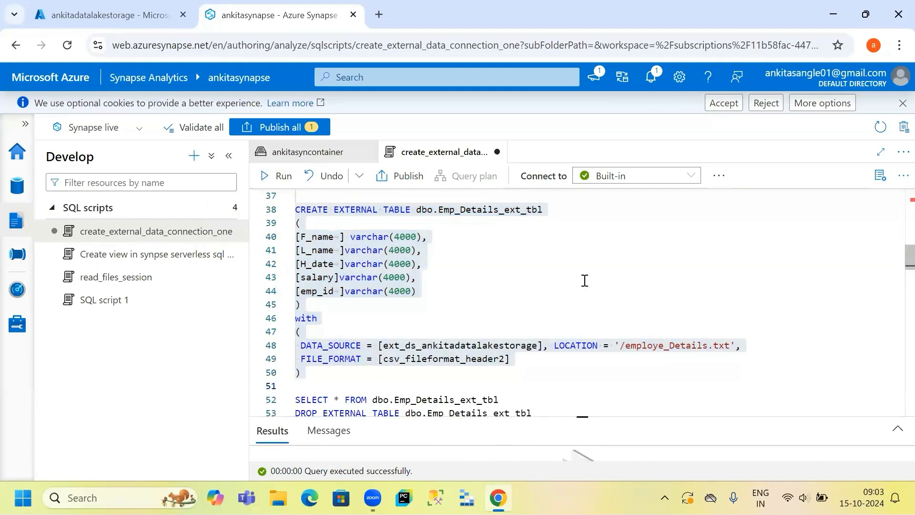
scroll(585, 280, "down", 1)
left_click_drag(505, 349, 302, 349)
key("ctrl+Return")
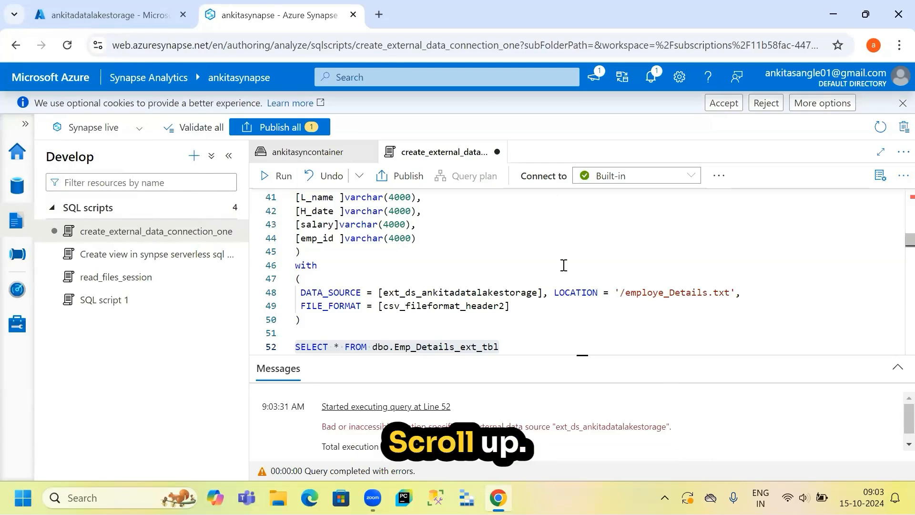
- Check the intellibidatacontainer contents in the storage account's browser tab and return to the script
scroll(564, 265, "down", 2)
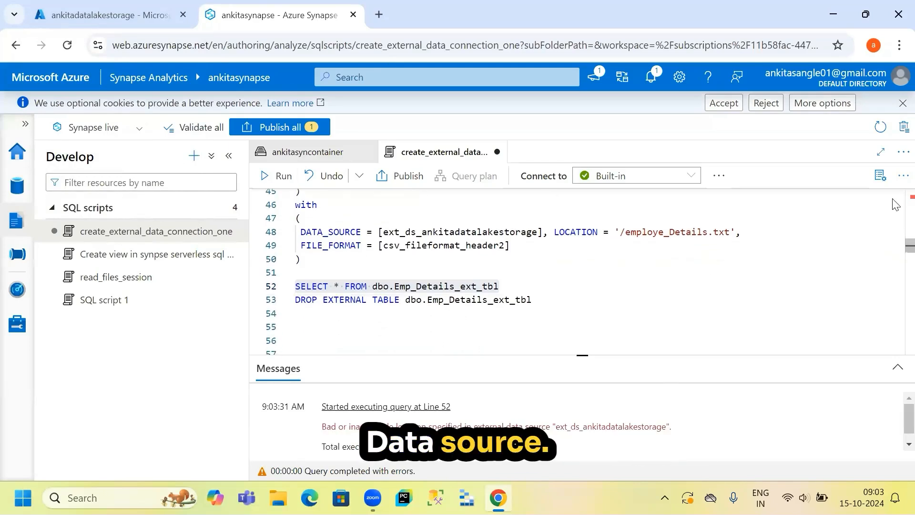
scroll(578, 323, "down", 1)
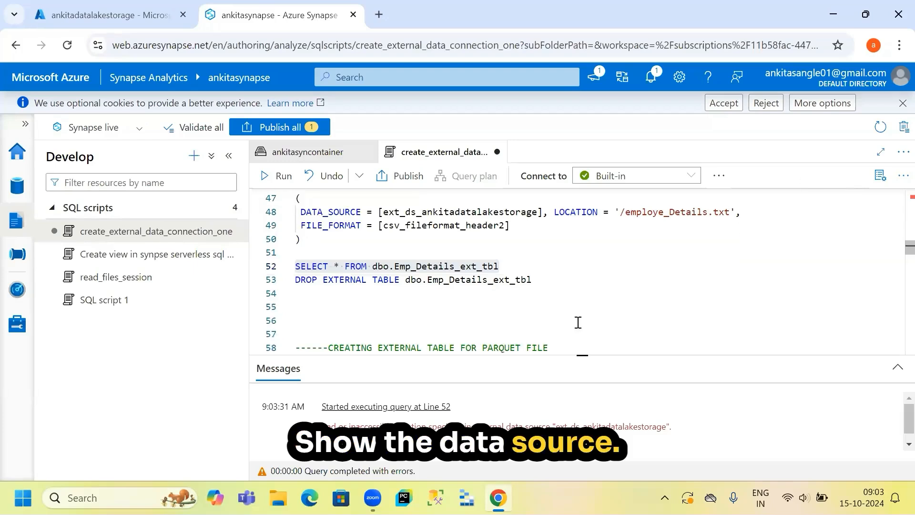
scroll(578, 323, "down", 1)
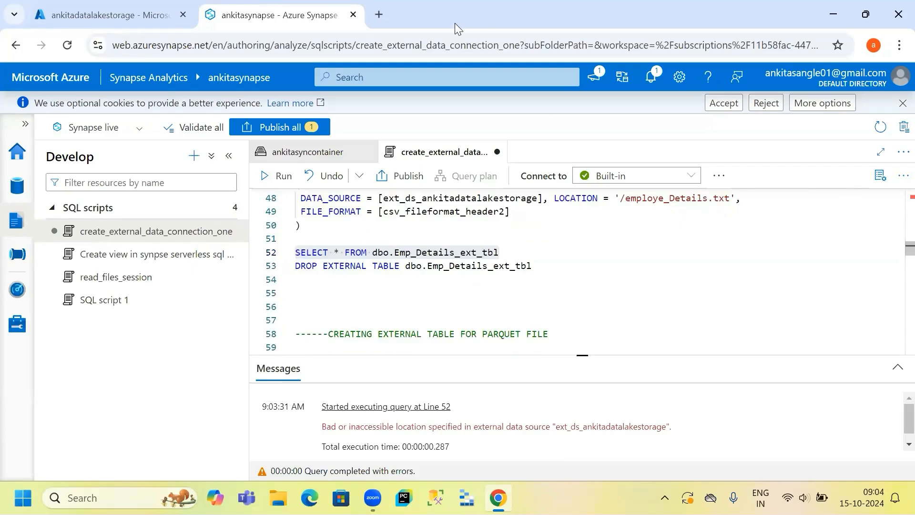
left_click(90, 10)
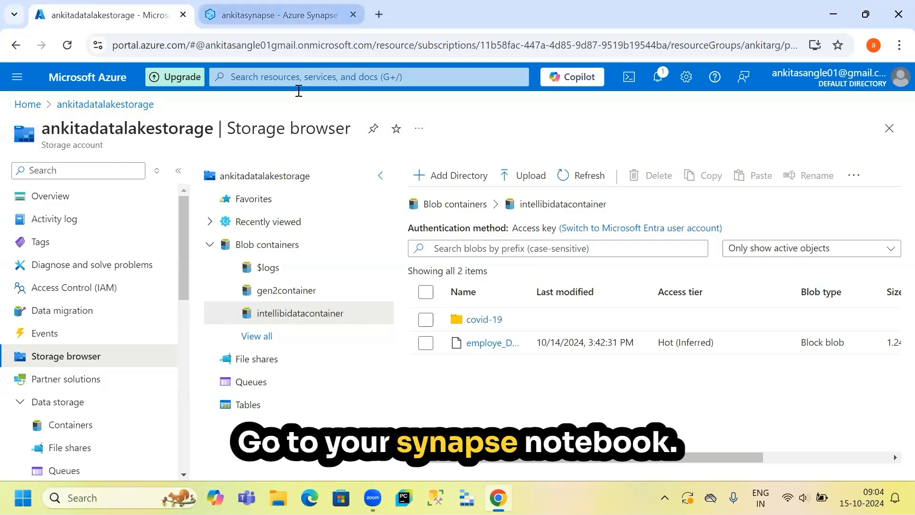
key("ctrl+Tab")
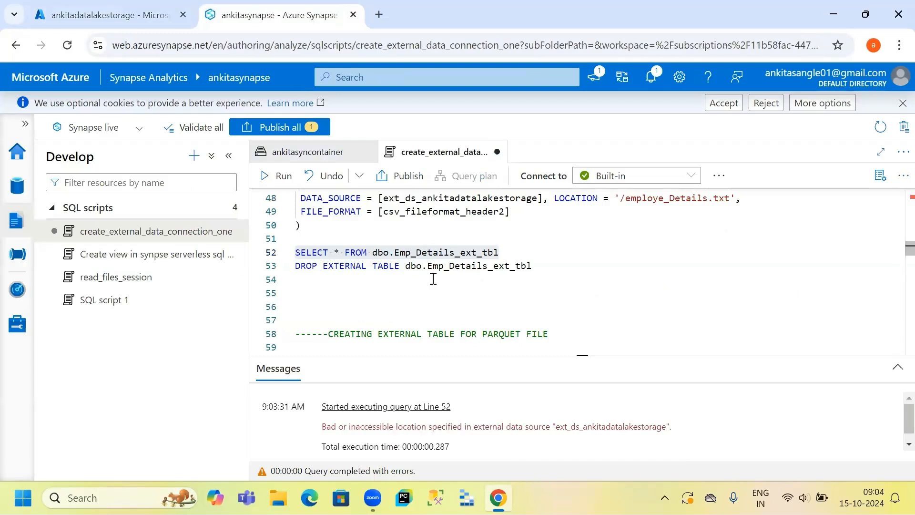
- Examine the ext_ds_ankitadatalakestorage data source definition and its location URL near the top of the script
scroll(433, 278, "up", 2)
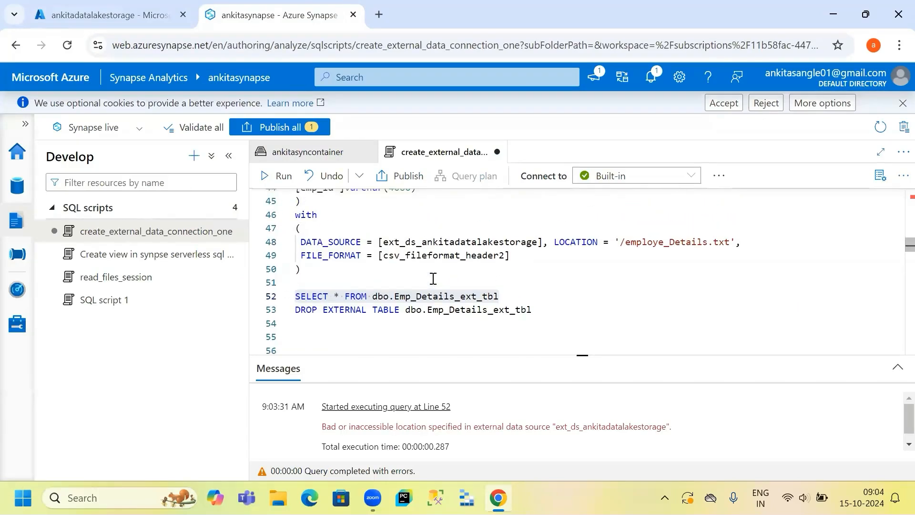
left_click_drag(226, 196, 217, 196)
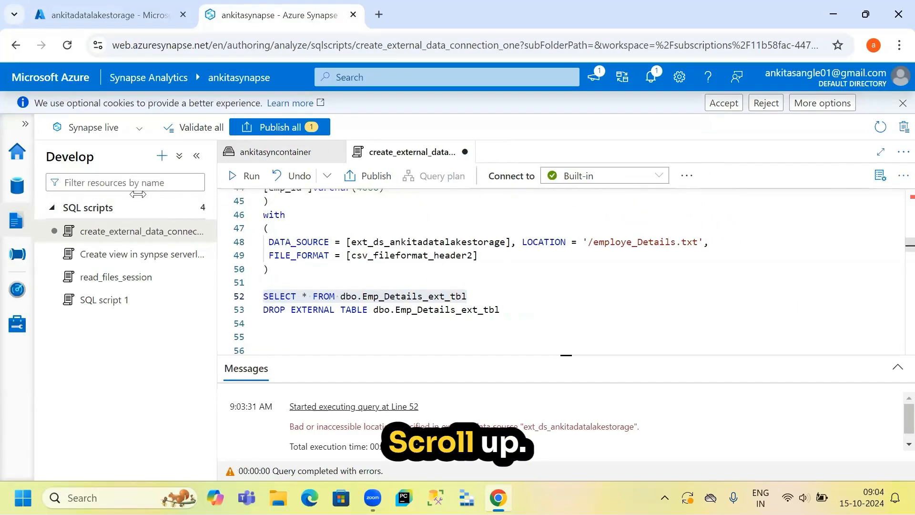
scroll(381, 236, "up", 4)
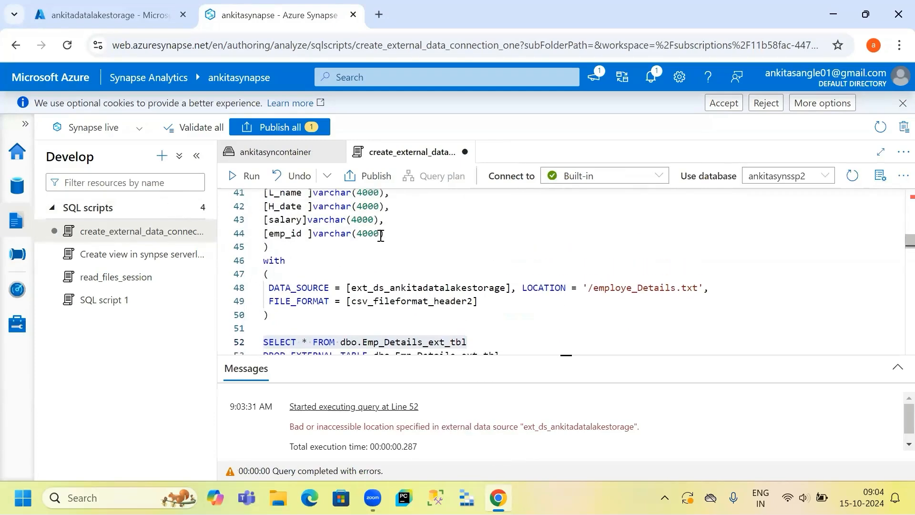
scroll(380, 235, "up", 5)
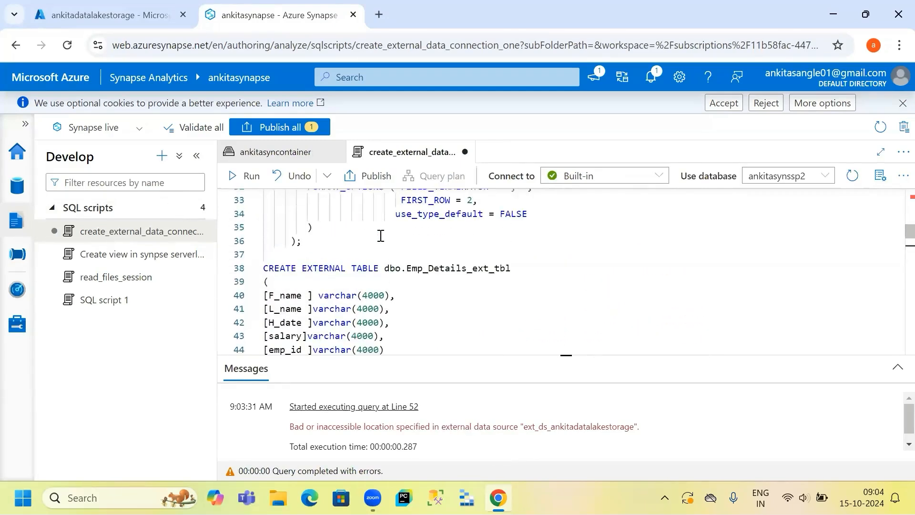
scroll(381, 236, "up", 1)
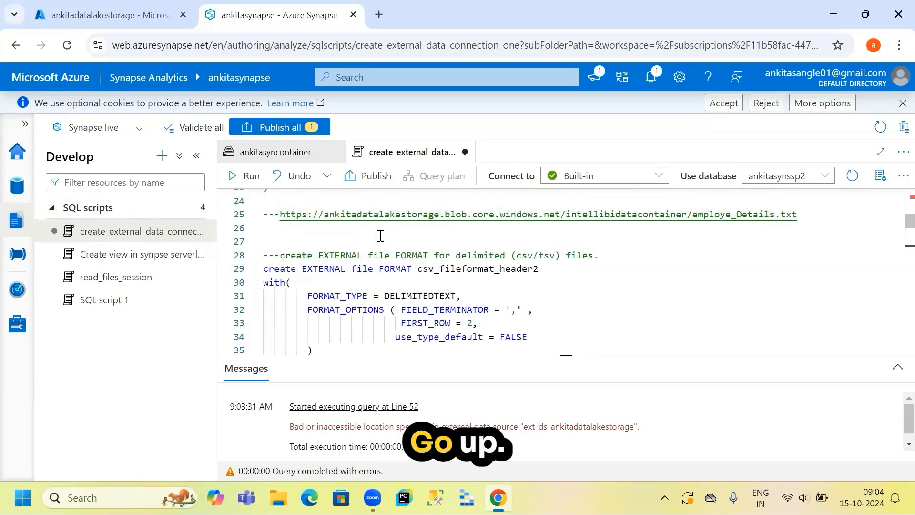
scroll(381, 236, "up", 2)
scroll(380, 235, "up", 2)
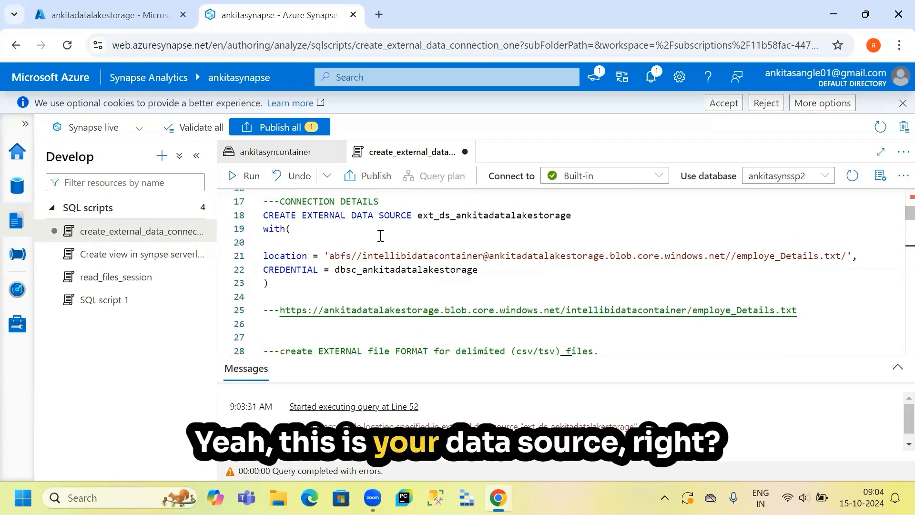
scroll(380, 236, "down", 1)
scroll(380, 235, "down", 1)
scroll(380, 235, "up", 1)
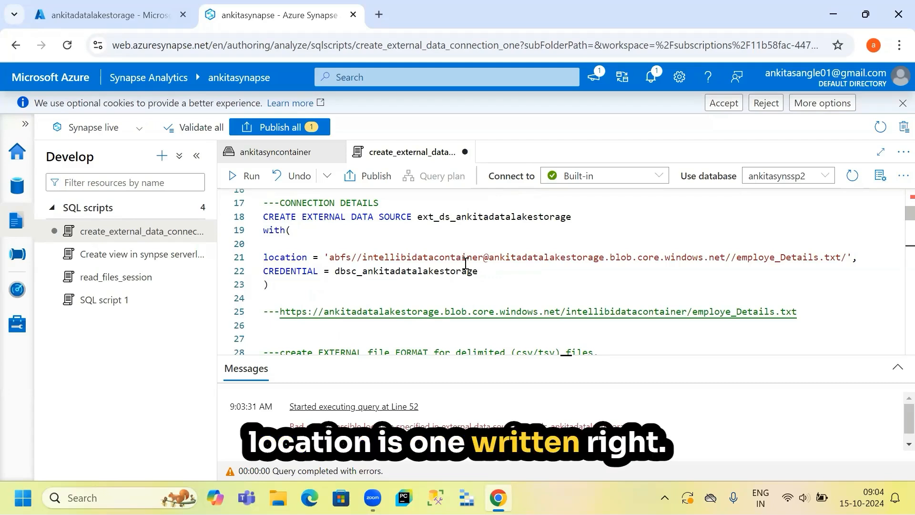
scroll(466, 263, "down", 1)
scroll(465, 263, "down", 1)
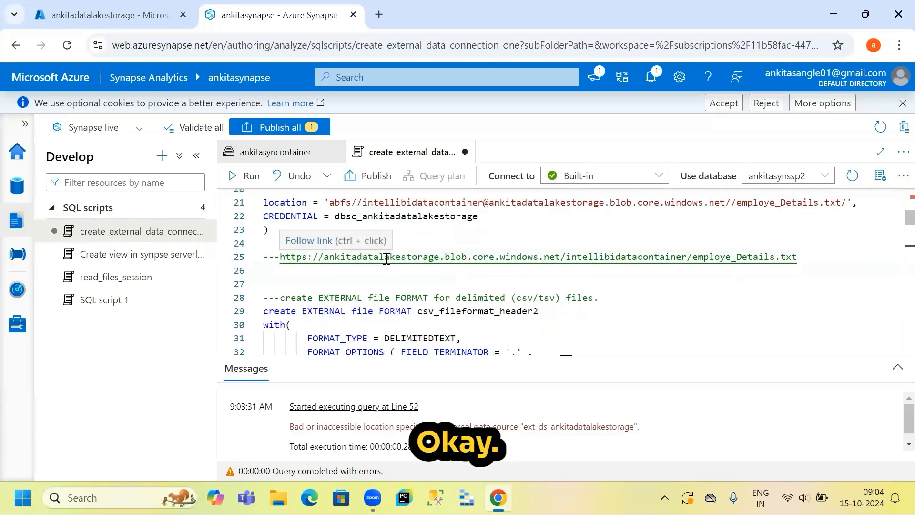
- Change the data source location protocol to abfss and remove the extra slash before employe_Details.txt
left_click(352, 205)
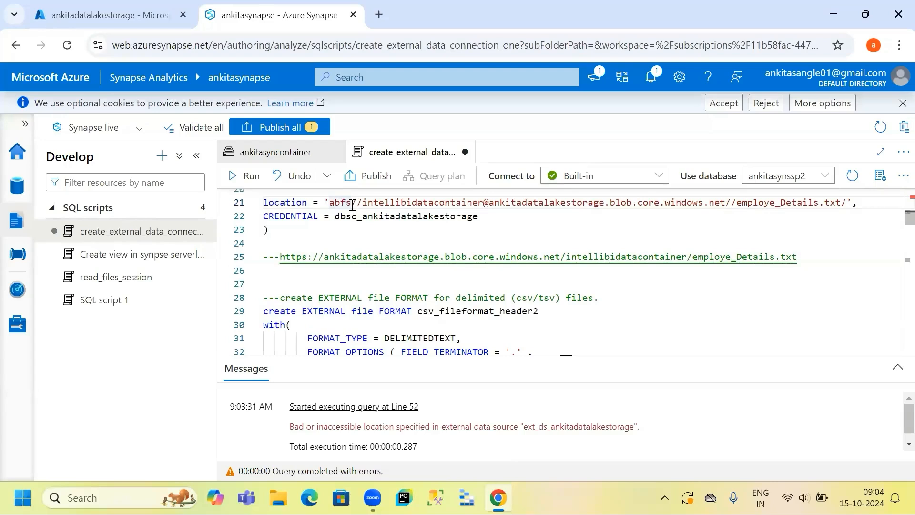
type("s;")
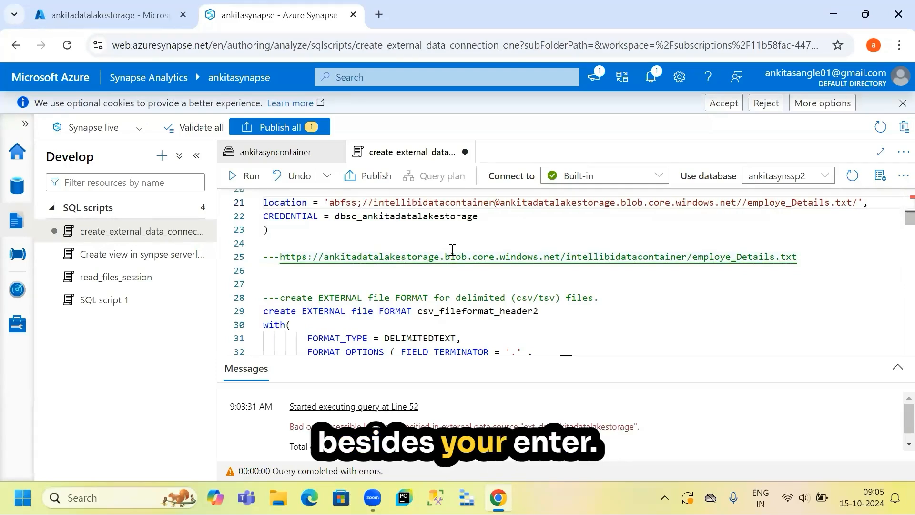
key("BackSpace")
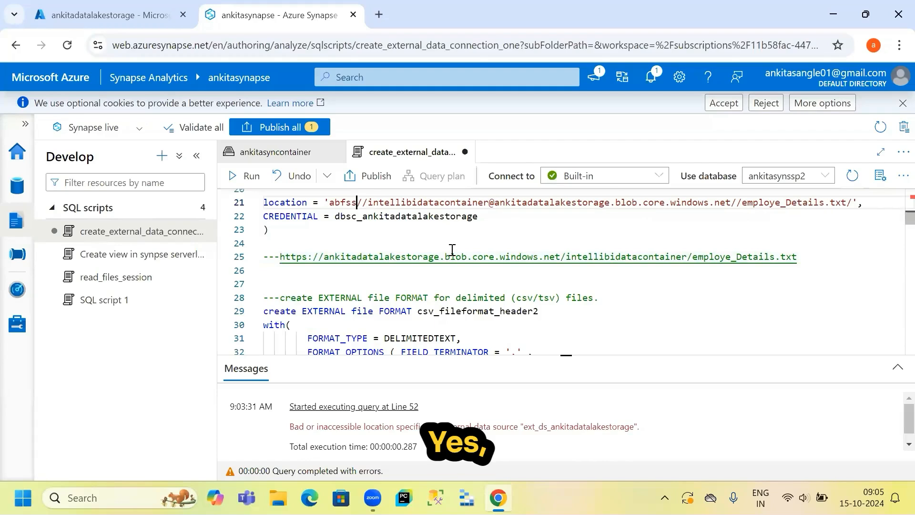
- Add the colon after abfss in the data source location and recheck the container's files in the storage browser tab
type(":")
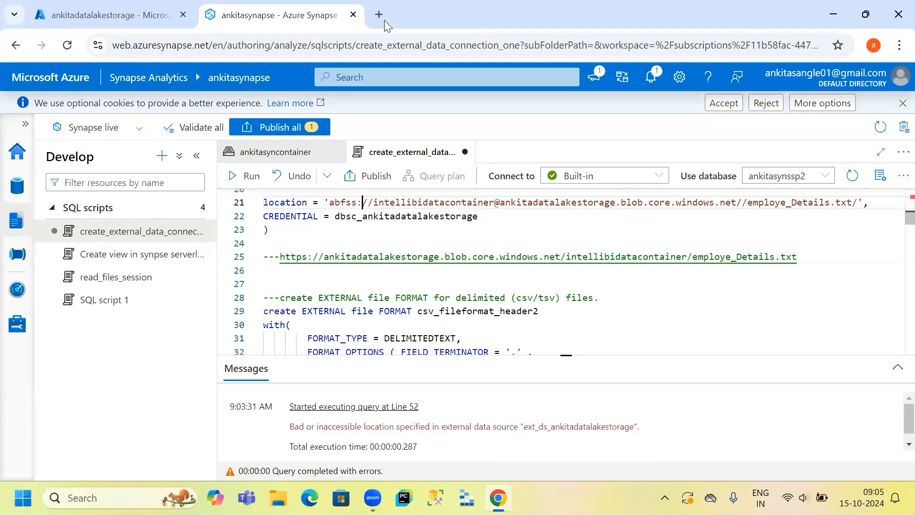
left_click(63, 14)
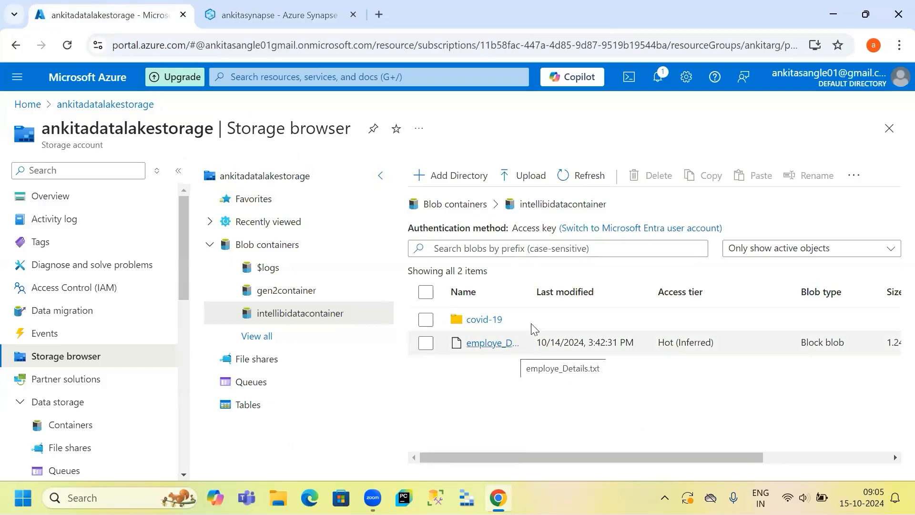
left_click_drag(540, 298, 590, 292)
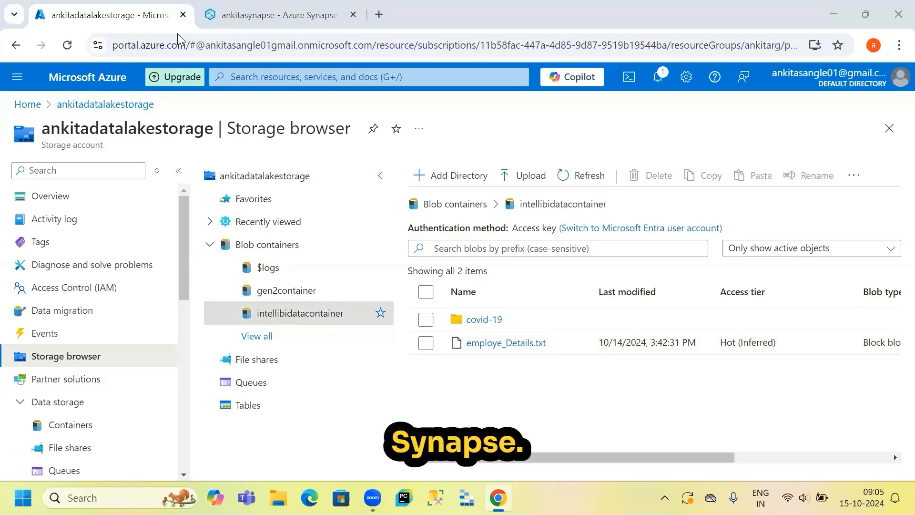
left_click(248, 15)
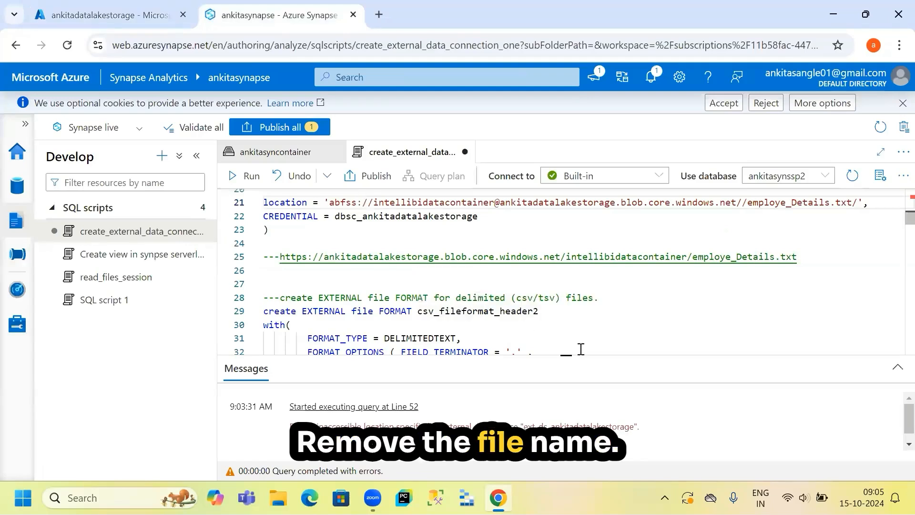
- Review the data source location URL and the scoped credential definition in the script
scroll(459, 281, "up", 1)
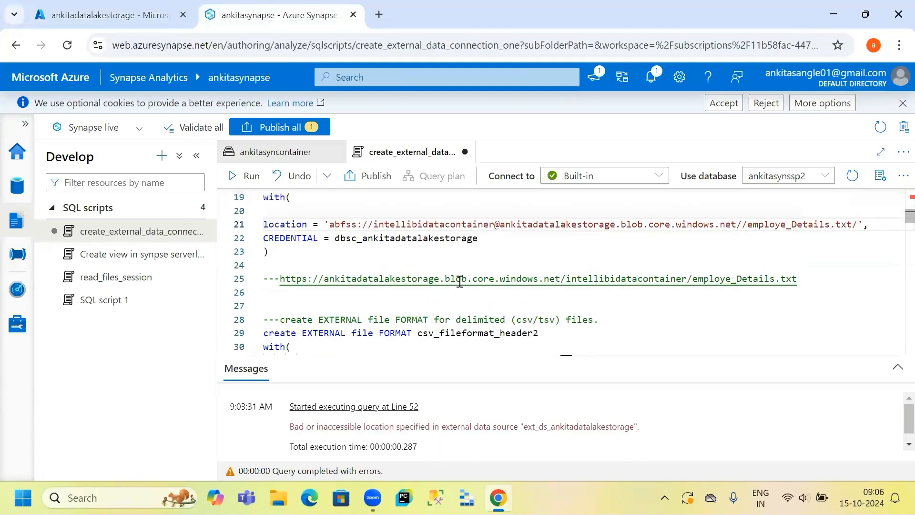
scroll(460, 280, "down", 2)
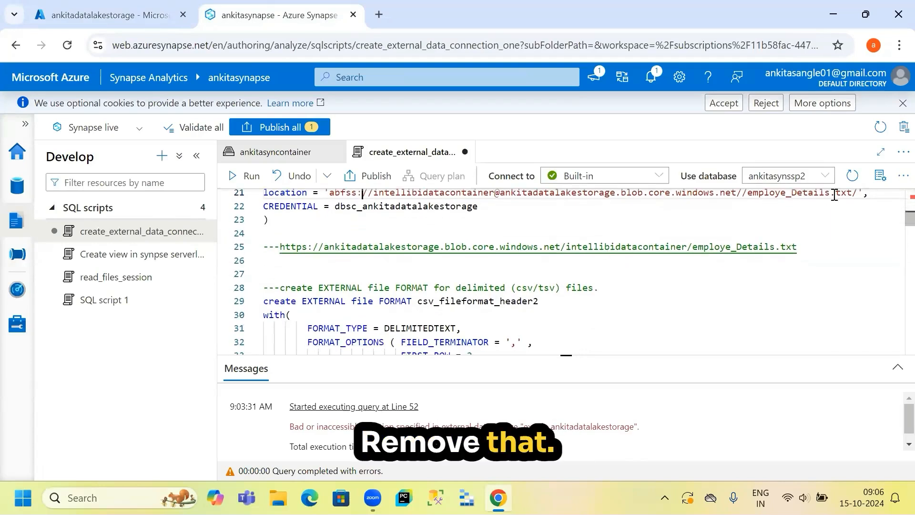
scroll(842, 196, "up", 1)
left_click_drag(854, 198, 783, 200)
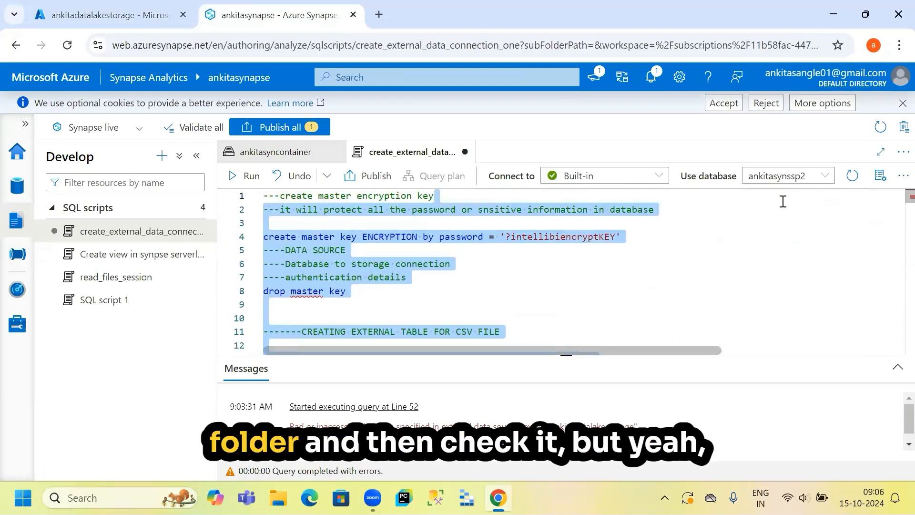
left_click(723, 282)
scroll(723, 281, "down", 5)
scroll(722, 282, "down", 5)
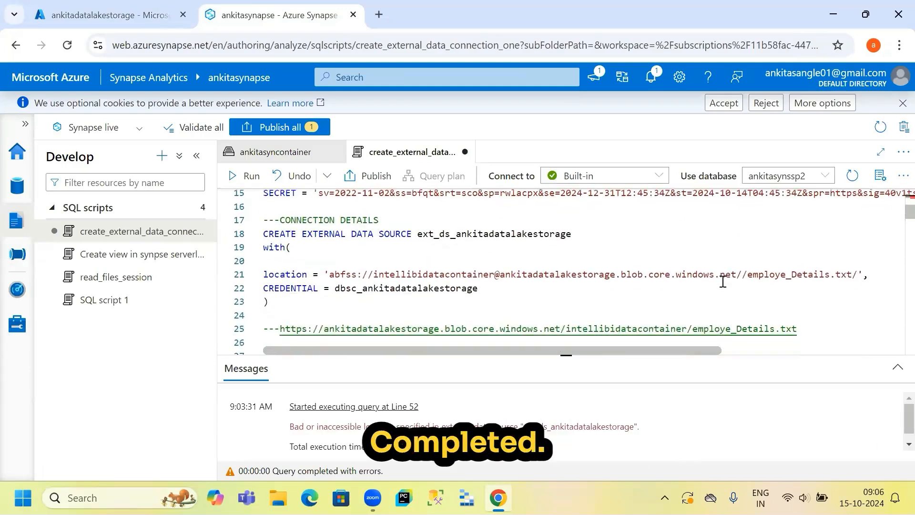
scroll(723, 282, "right", 1)
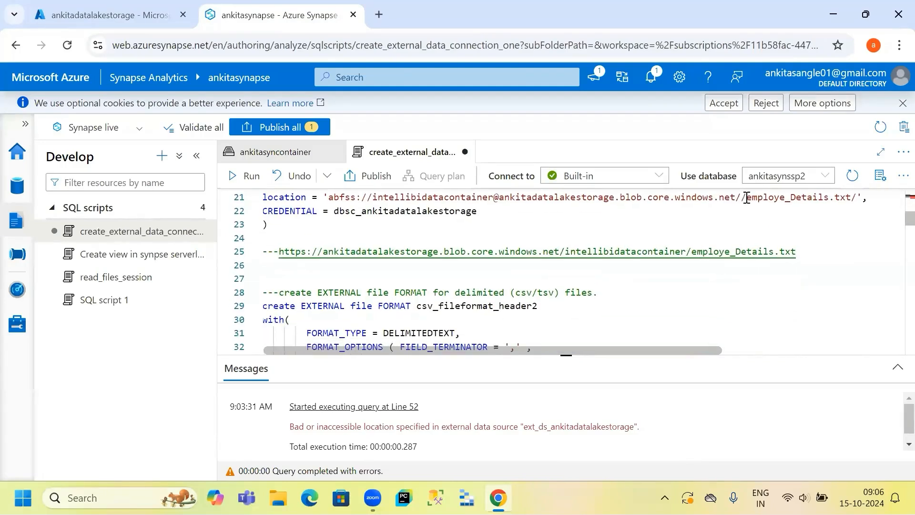
left_click_drag(748, 198, 784, 200)
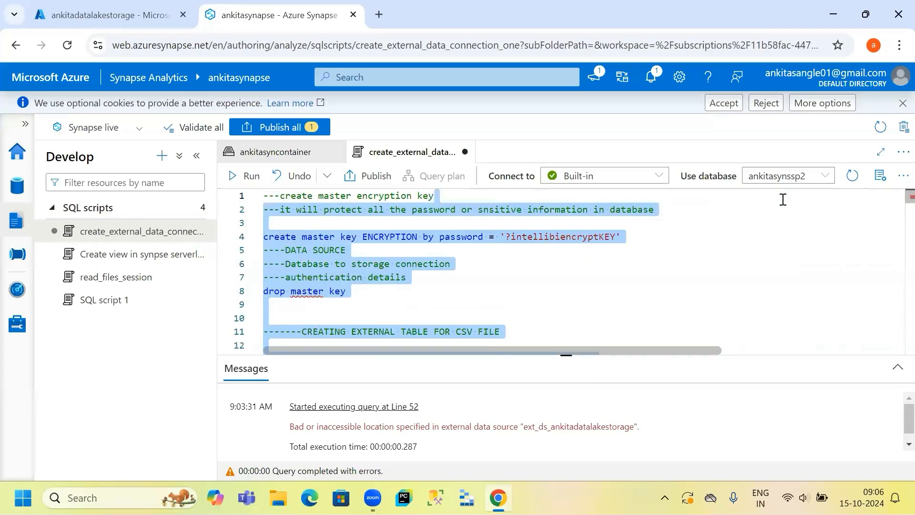
left_click(663, 248)
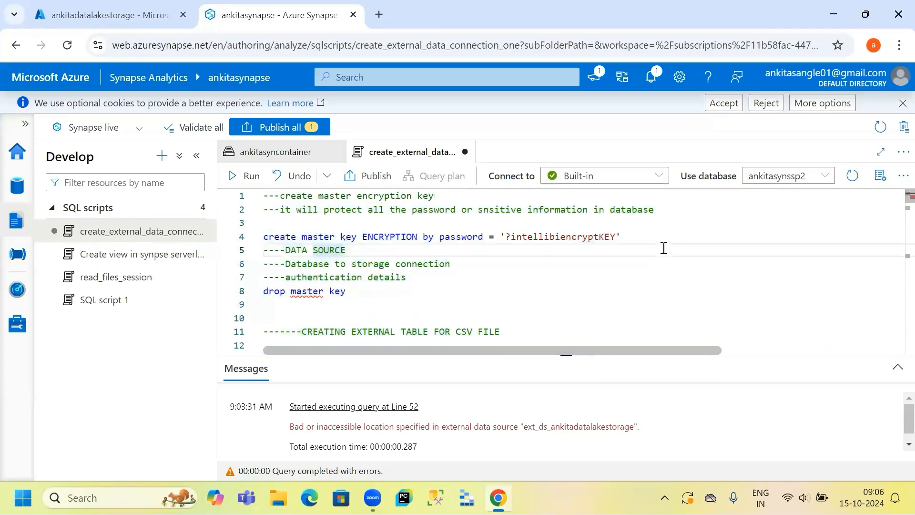
scroll(664, 248, "down", 1)
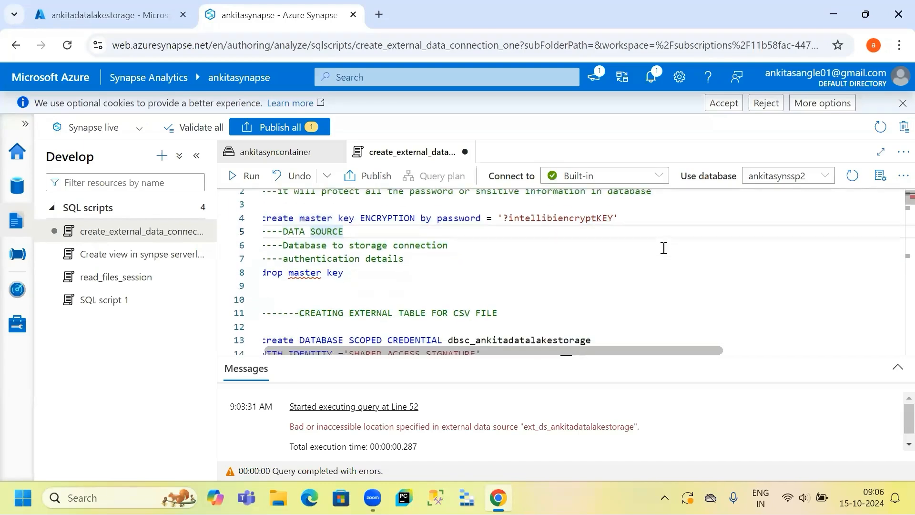
scroll(664, 247, "down", 5)
scroll(664, 248, "right", 3)
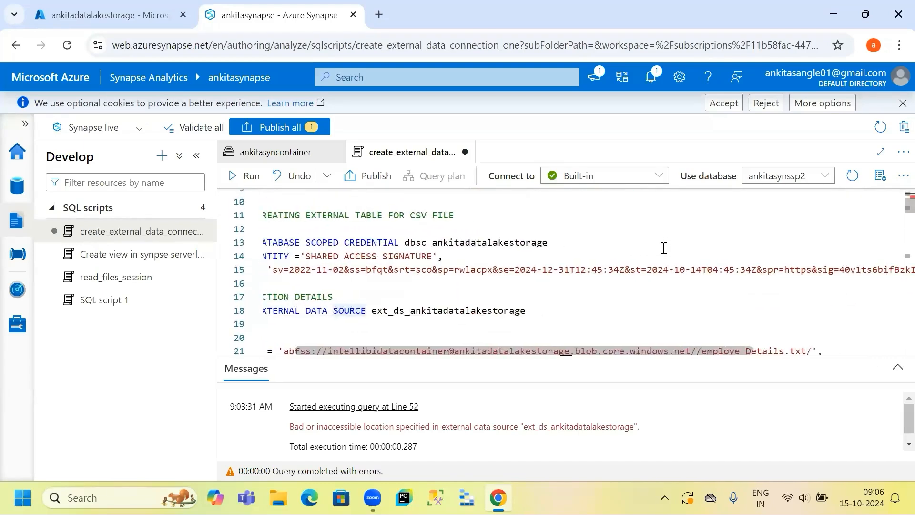
scroll(663, 247, "right", 4)
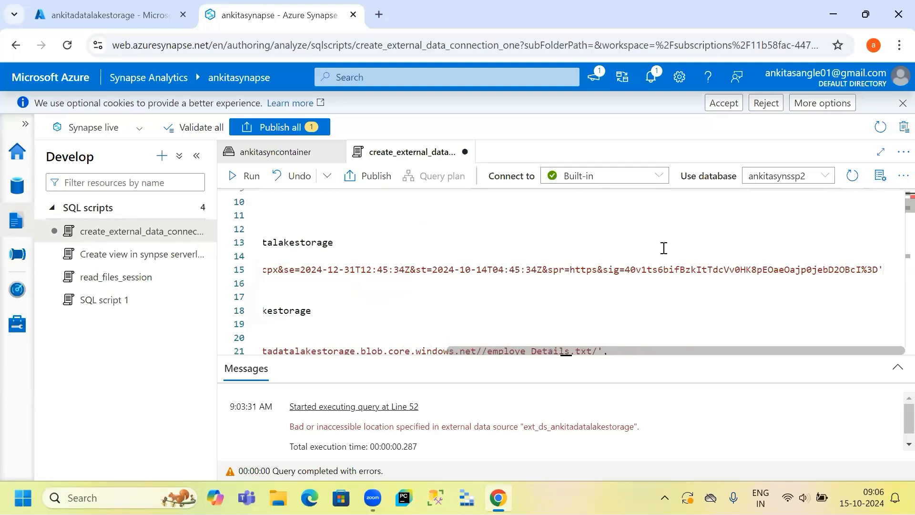
scroll(664, 248, "down", 3)
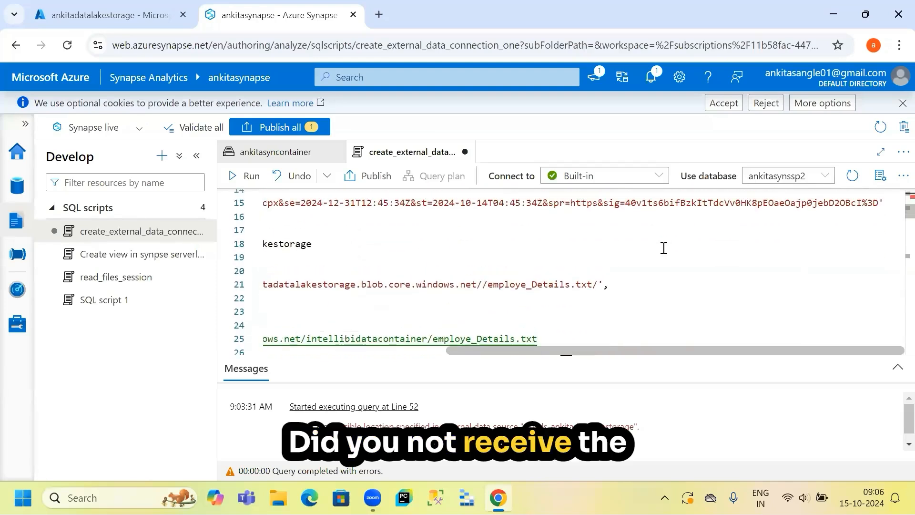
scroll(663, 248, "left", 7)
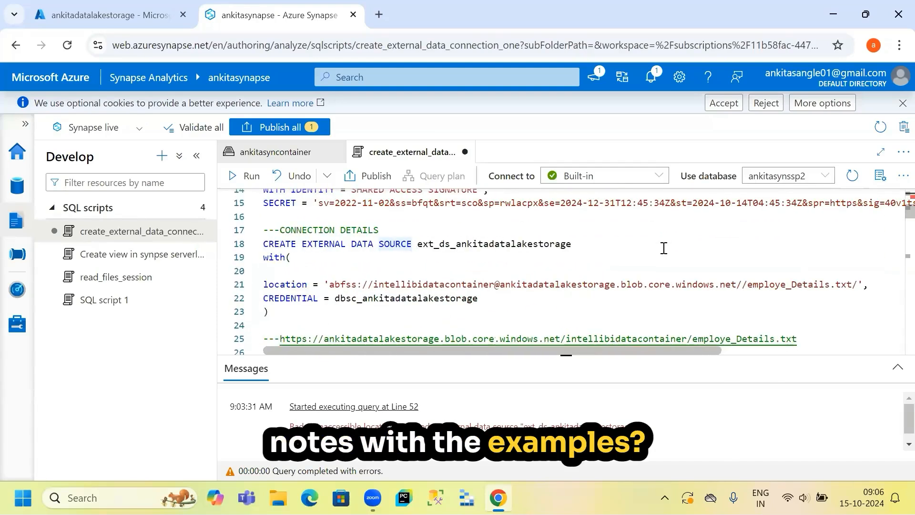
scroll(664, 248, "up", 1)
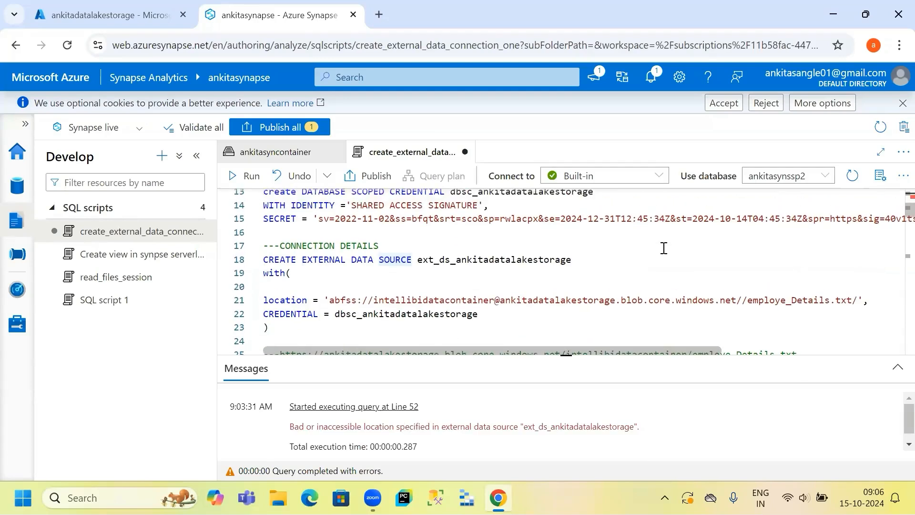
scroll(664, 248, "up", 1)
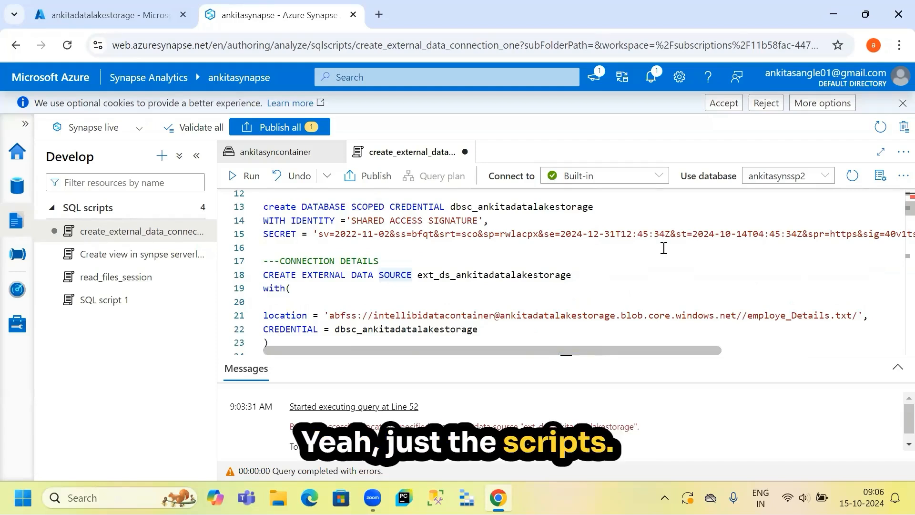
scroll(519, 275, "up", 1)
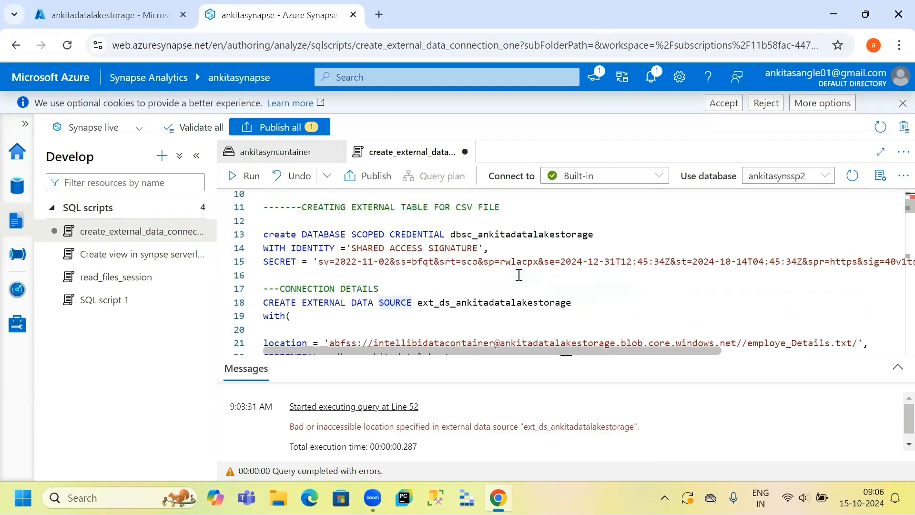
scroll(519, 275, "down", 2)
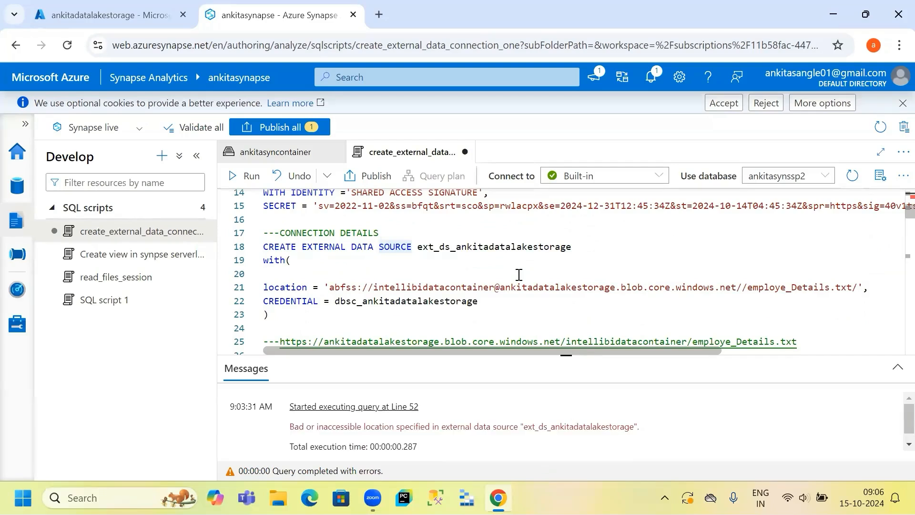
scroll(520, 275, "up", 2)
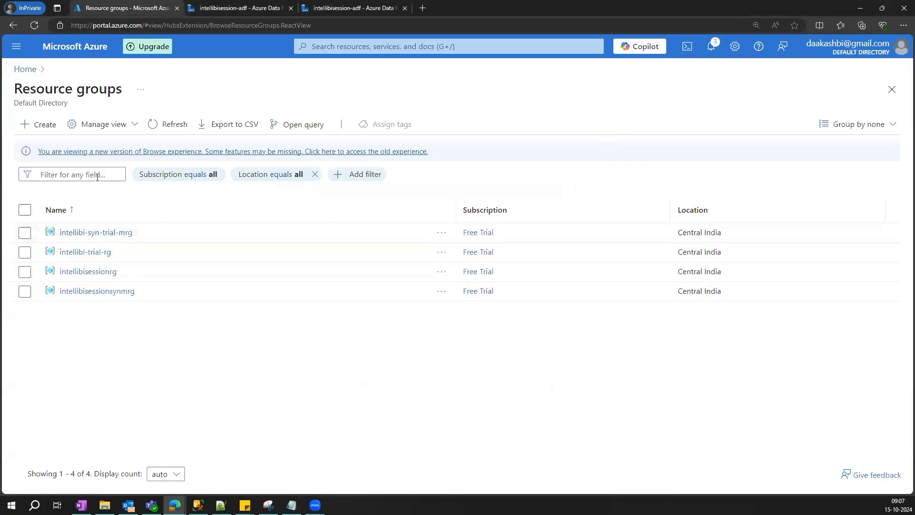
- Open the intellibisessionsyn workspace from the intellibisessionrg resource group and launch Synapse Studio in a duplicated tab
left_click(110, 271)
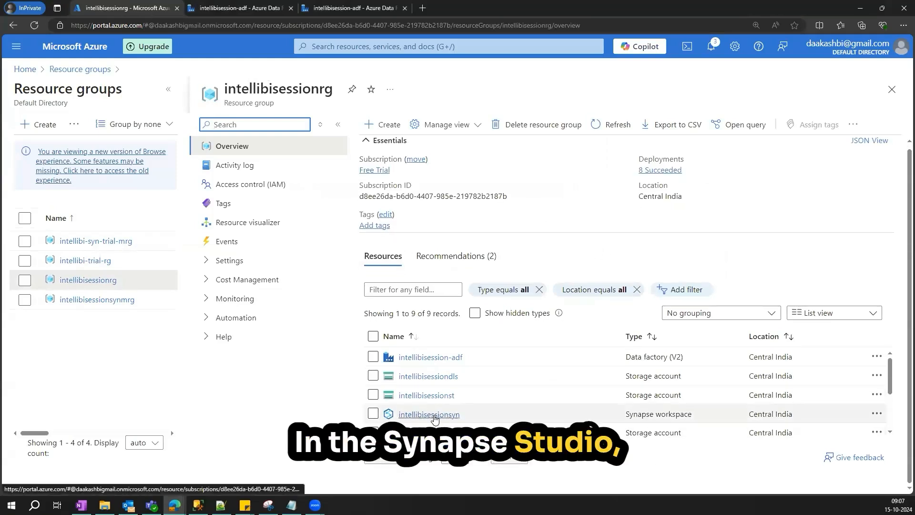
left_click(435, 415)
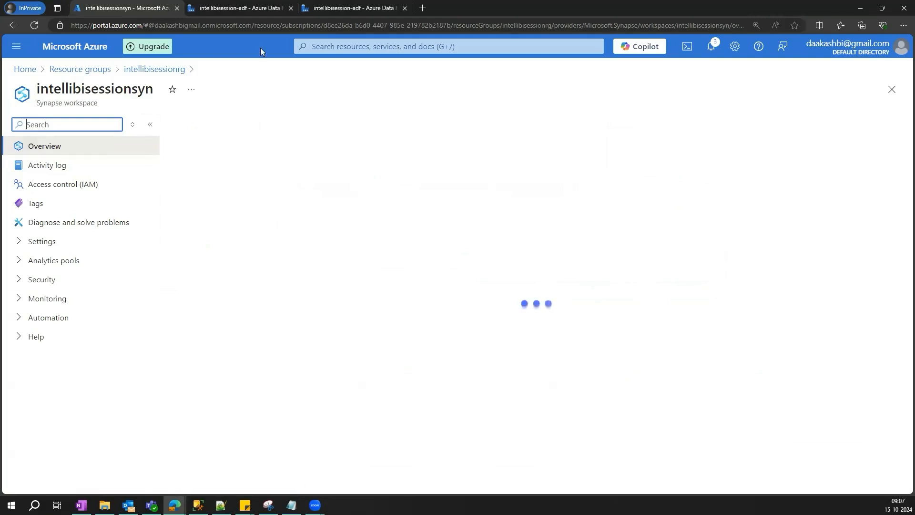
right_click(108, 8)
left_click(143, 64)
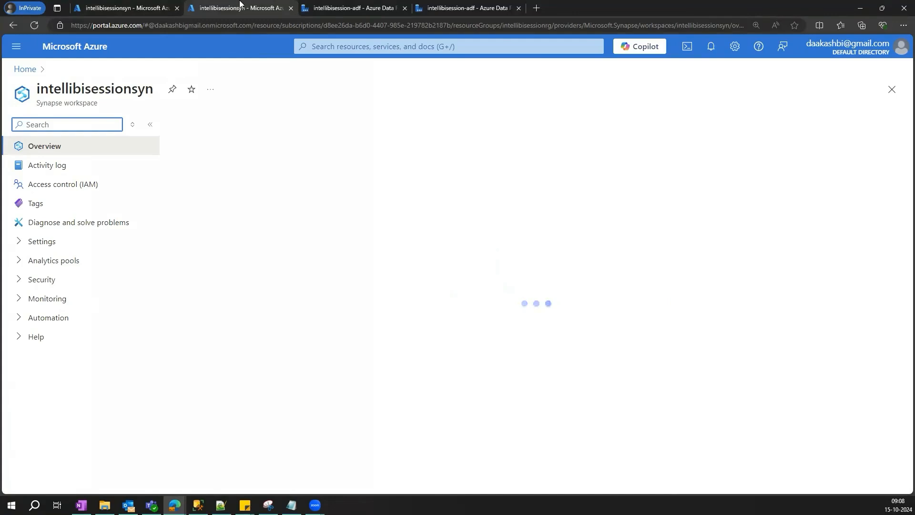
left_click(220, 420)
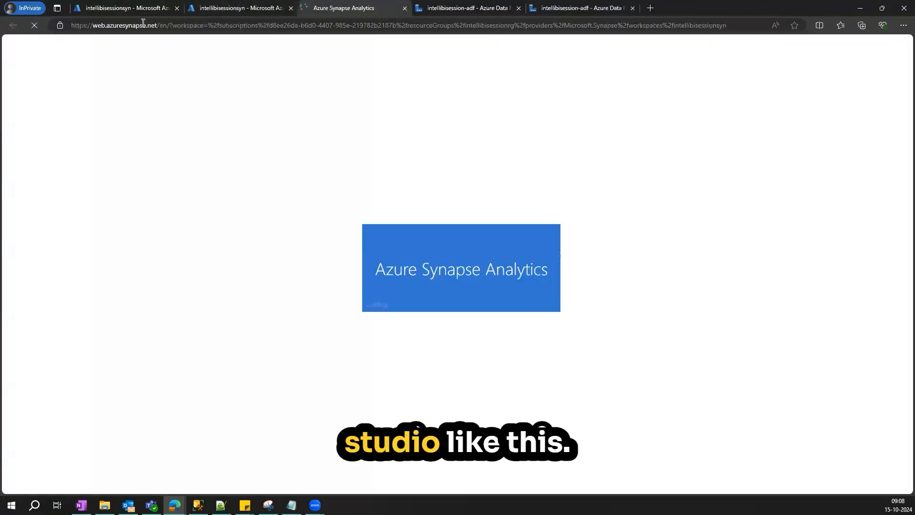
- Pause the intellibisessionsyndw1 dedicated SQL pool from the intellibisessionrg resource group
left_click(138, 9)
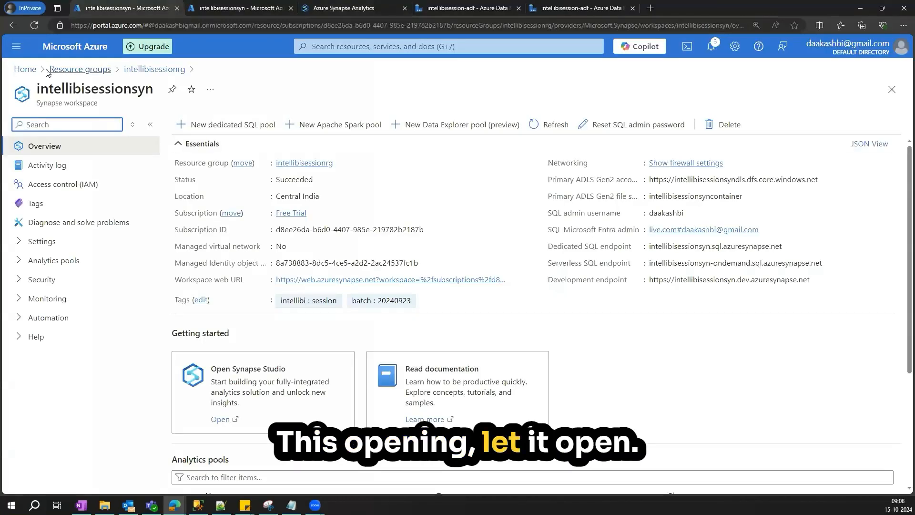
left_click(64, 71)
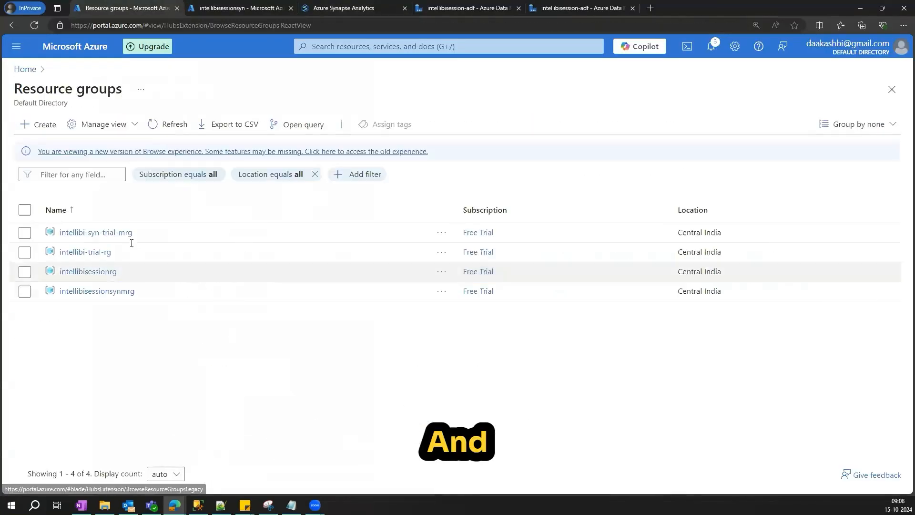
left_click(106, 272)
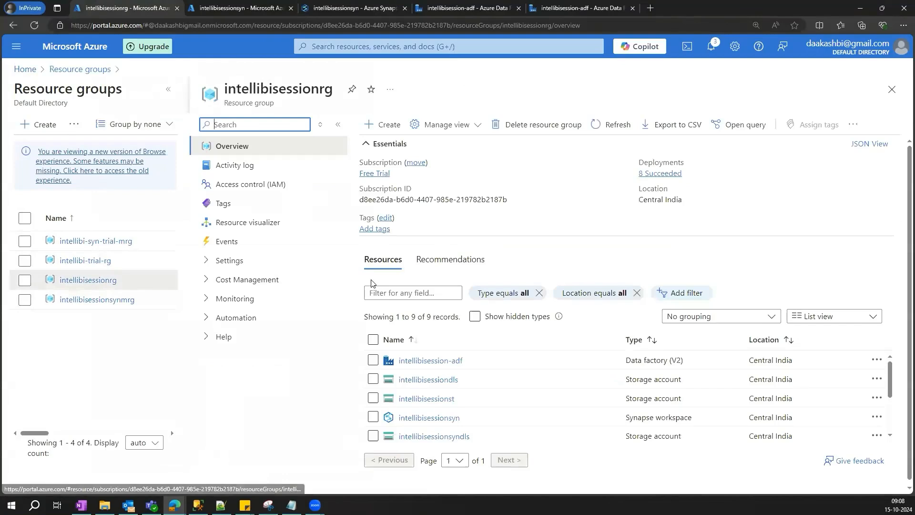
scroll(473, 378, "down", 1)
scroll(474, 378, "down", 1)
left_click(525, 379)
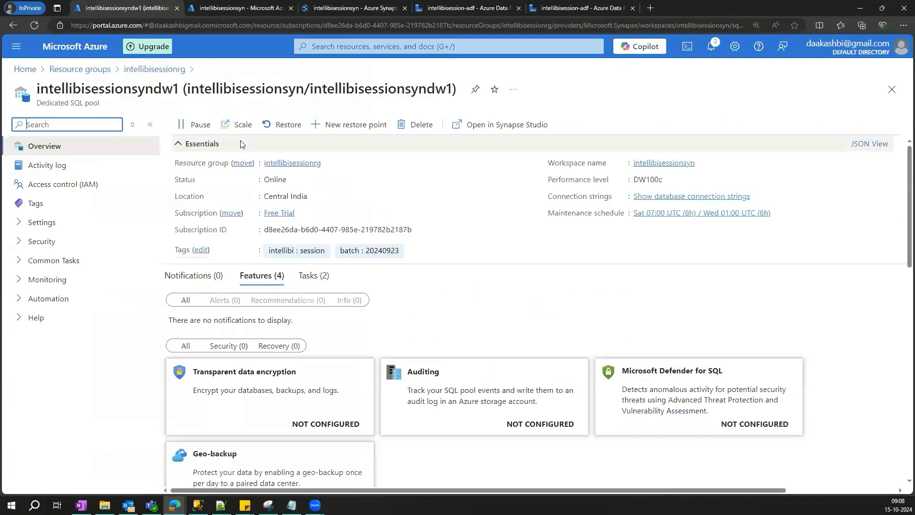
left_click(183, 125)
left_click(201, 191)
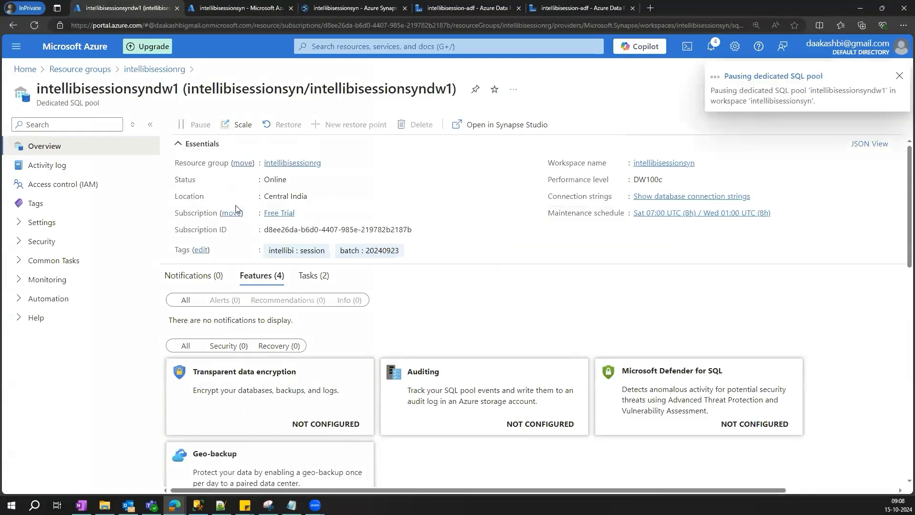
- Open the Data hub in Synapse Studio and show the Linked data sources
left_click(332, 12)
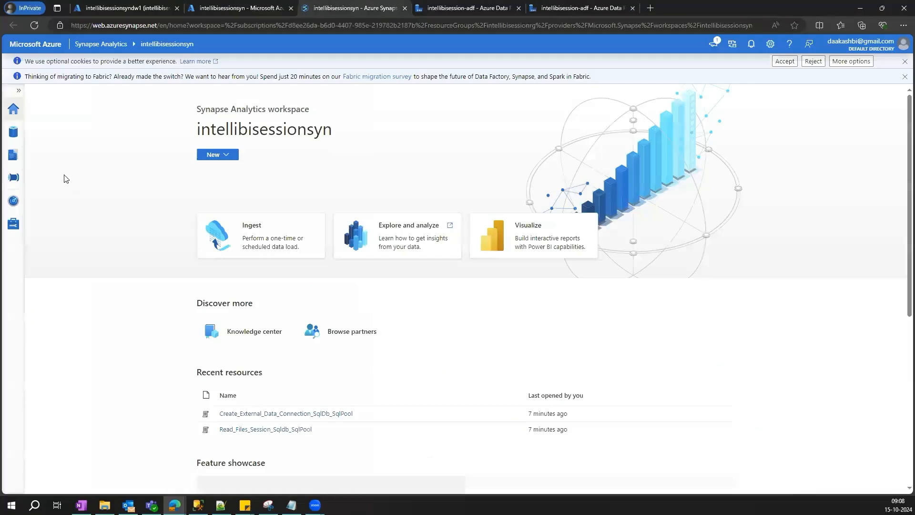
left_click(13, 155)
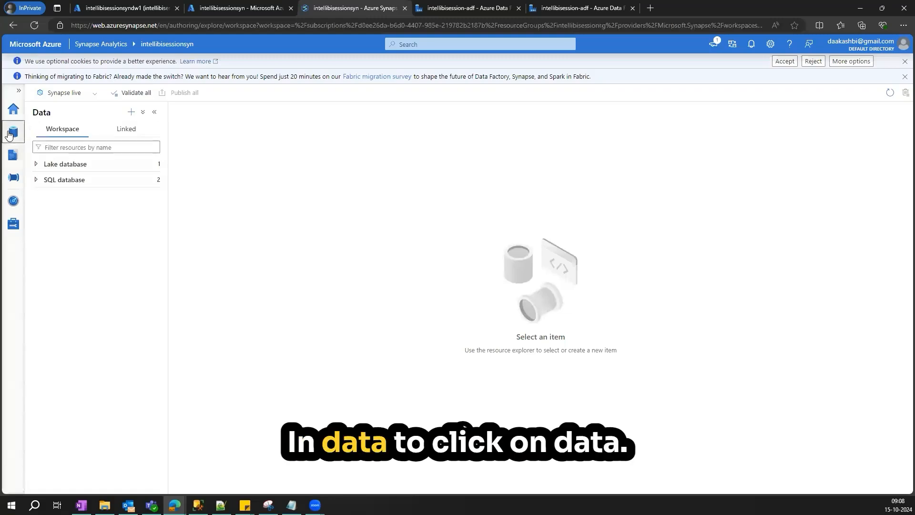
left_click(12, 133)
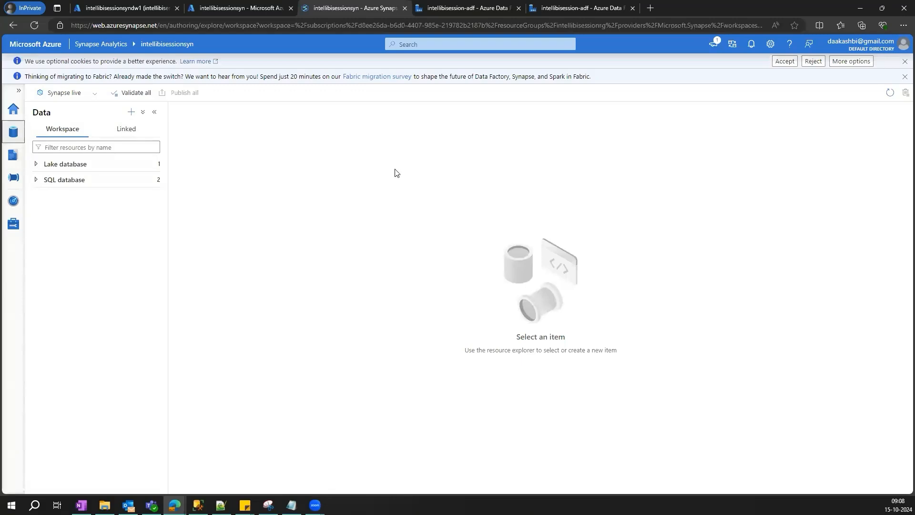
key("ctrl+plus")
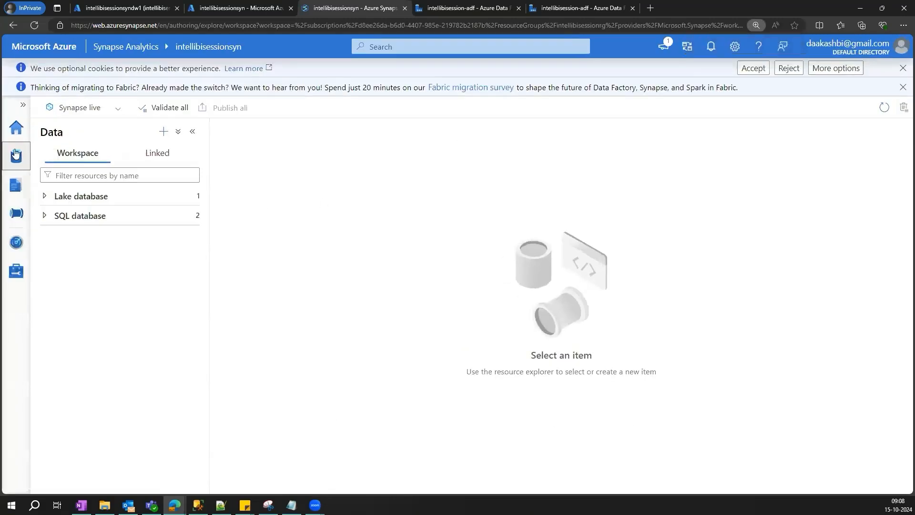
left_click(158, 153)
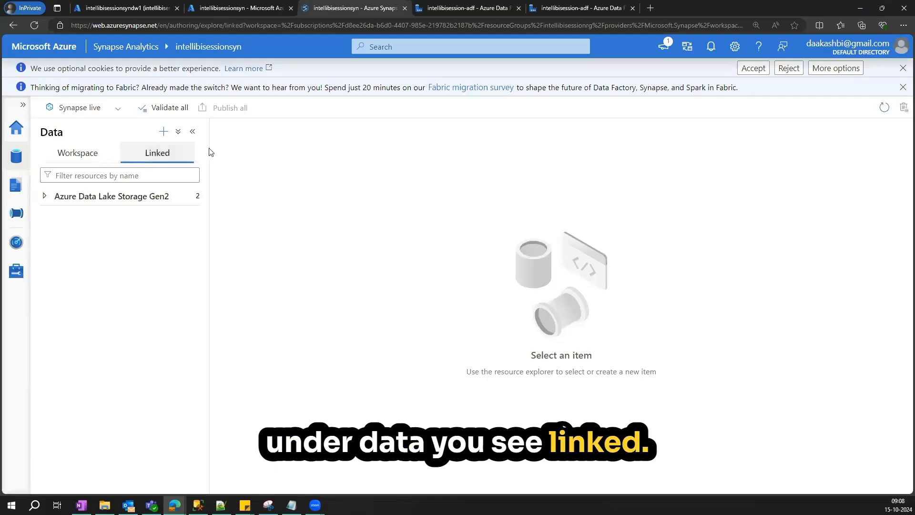
- Expand the linked Azure Data Lake Storage Gen2 account, open intellibisessionsyncontainer and its Electrical-Vehical-Data folder
left_click(45, 196)
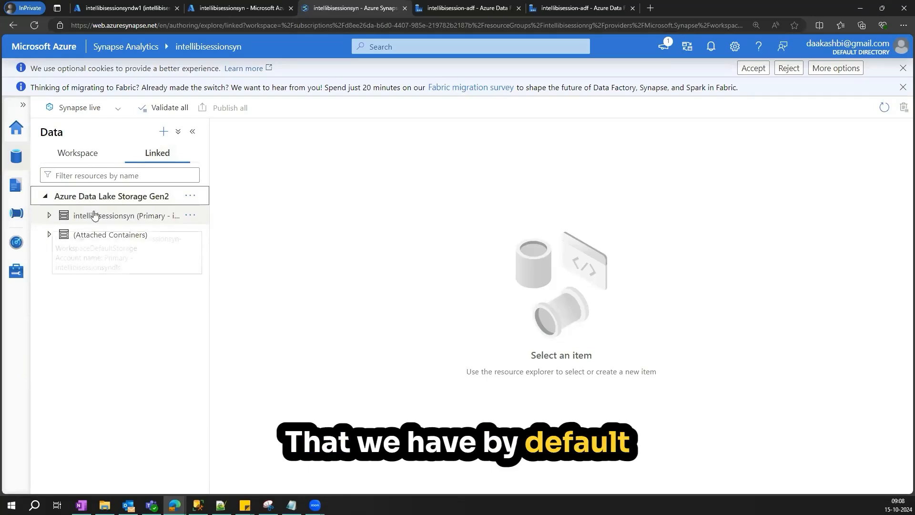
left_click(49, 216)
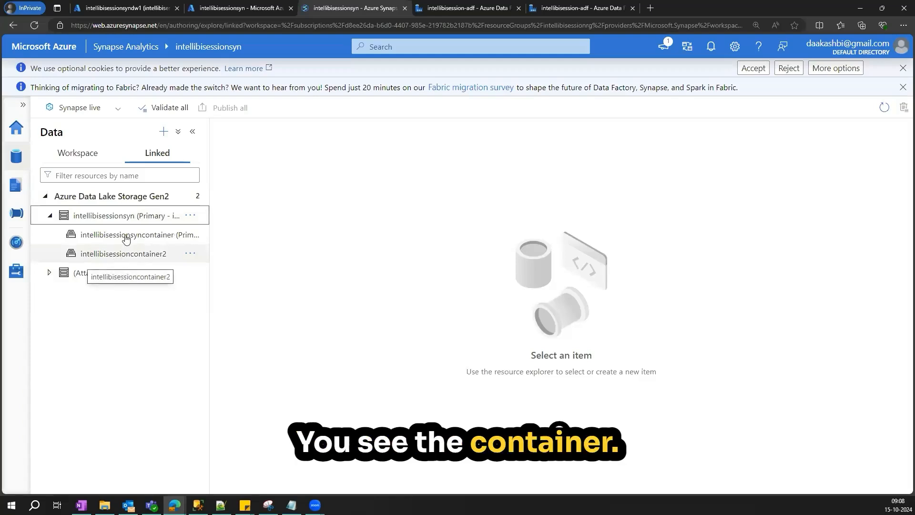
left_click(148, 236)
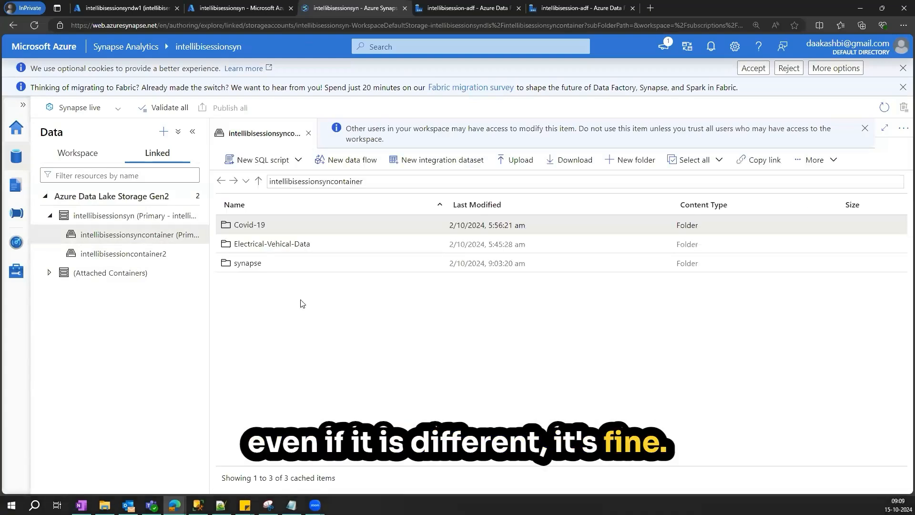
double_click(258, 244)
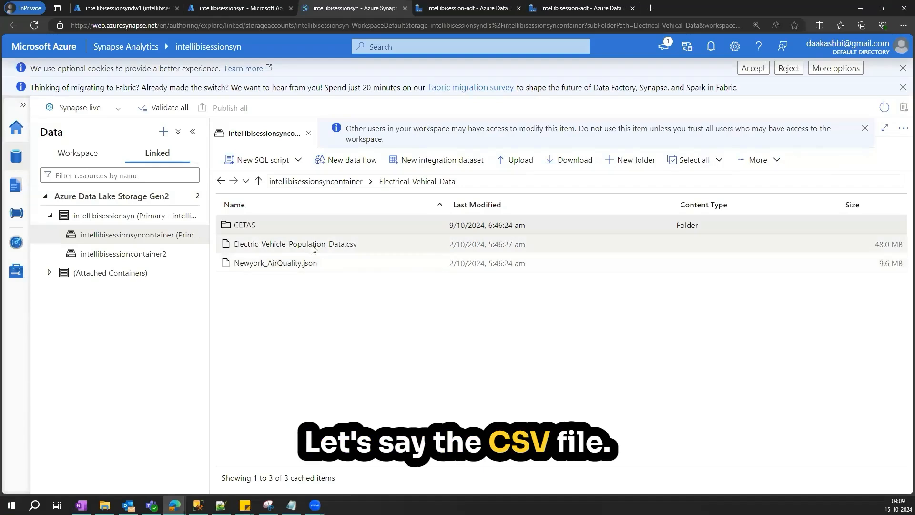
- Open the properties of Electric_Vehicle_Population_Data.csv and copy its ABFSS path
right_click(361, 245)
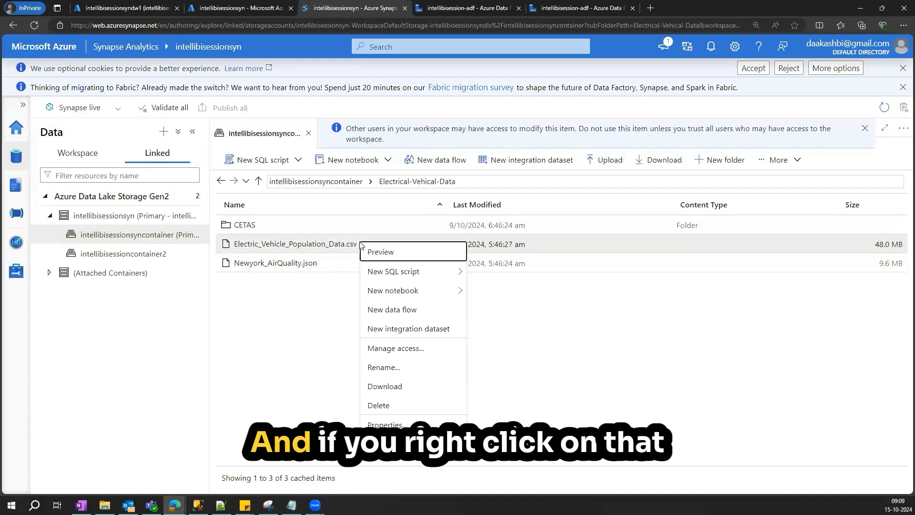
left_click(385, 424)
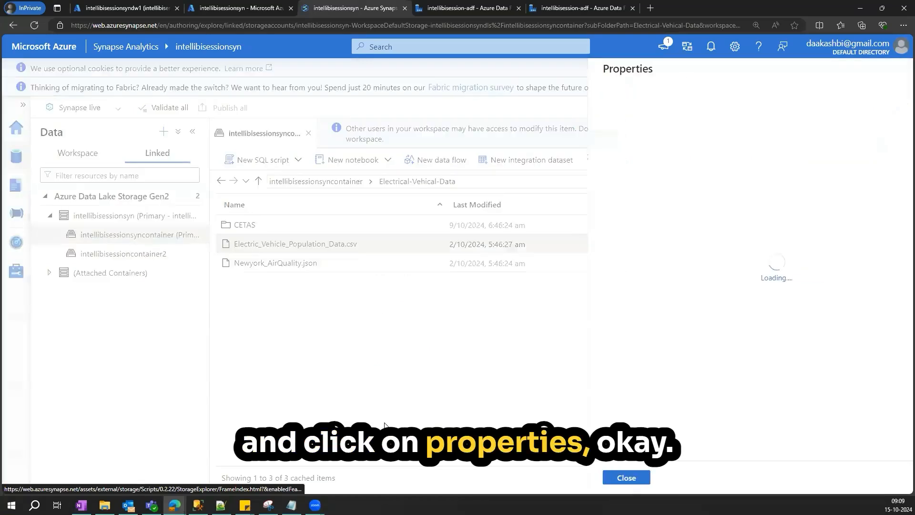
left_click_drag(597, 172, 553, 173)
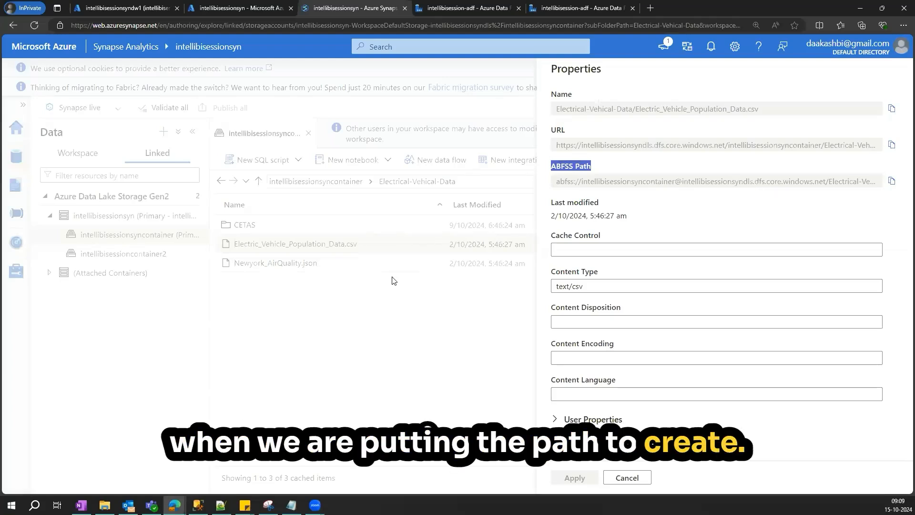
left_click(892, 184)
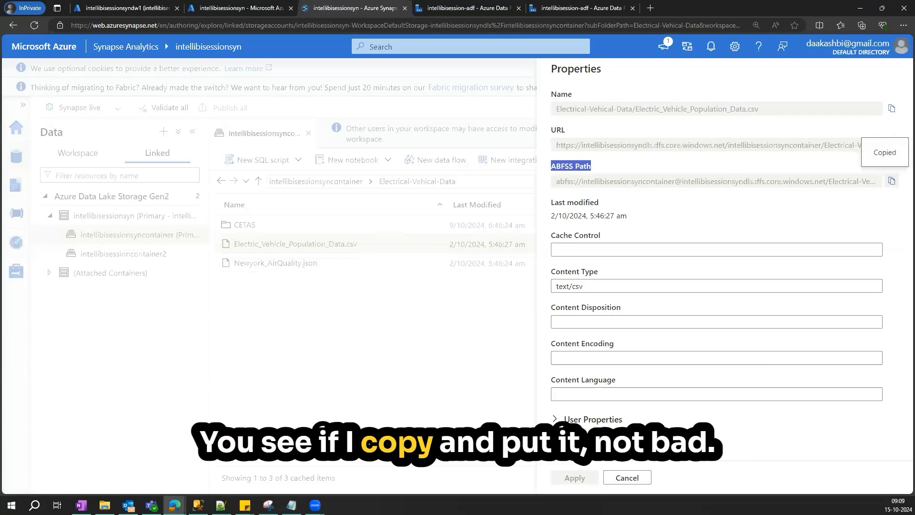
- Switch to the White Board Notepad file and paste the copied ABFSS path on a new line
key("alt+Tab")
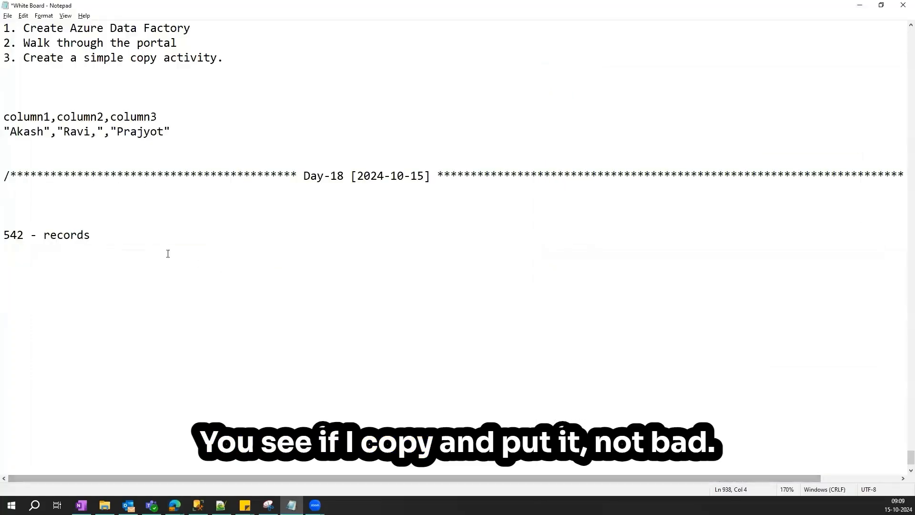
key("Return")
key("Return")
key("ctrl+v")
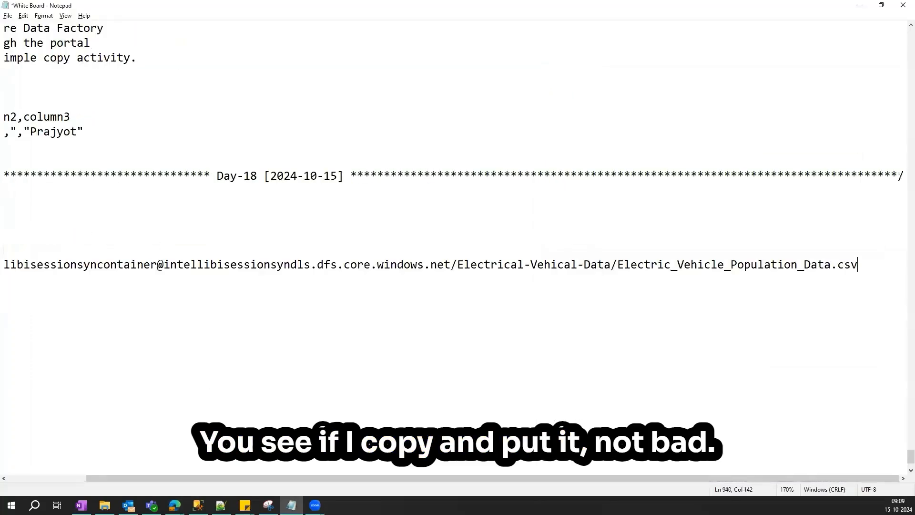
- Examine the parts of the pasted ABFSS path: scheme, container, storage account, folder and file name
left_click_drag(277, 478, 198, 479)
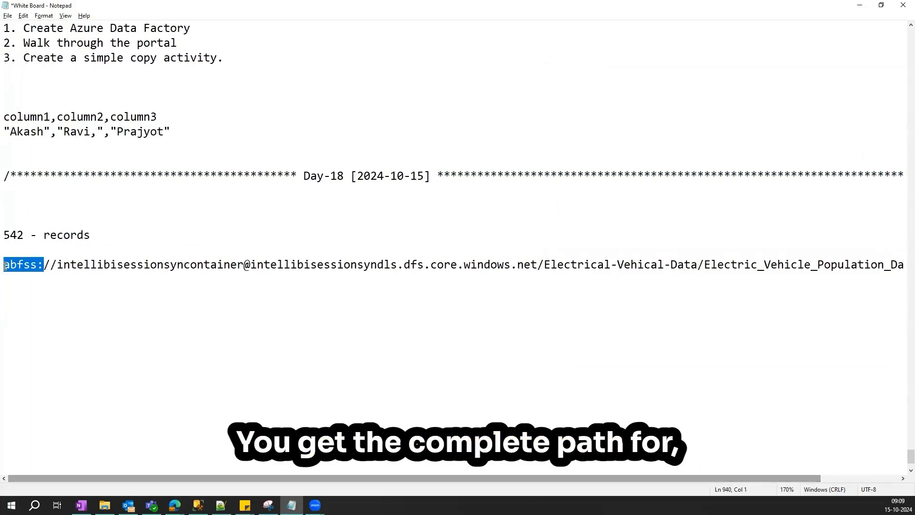
left_click_drag(61, 265, 50, 266)
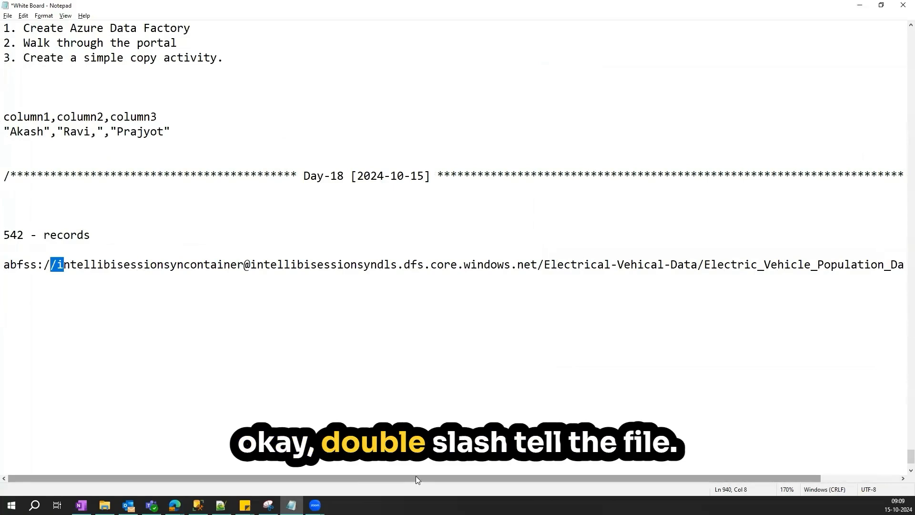
left_click_drag(426, 478, 515, 478)
double_click(828, 264)
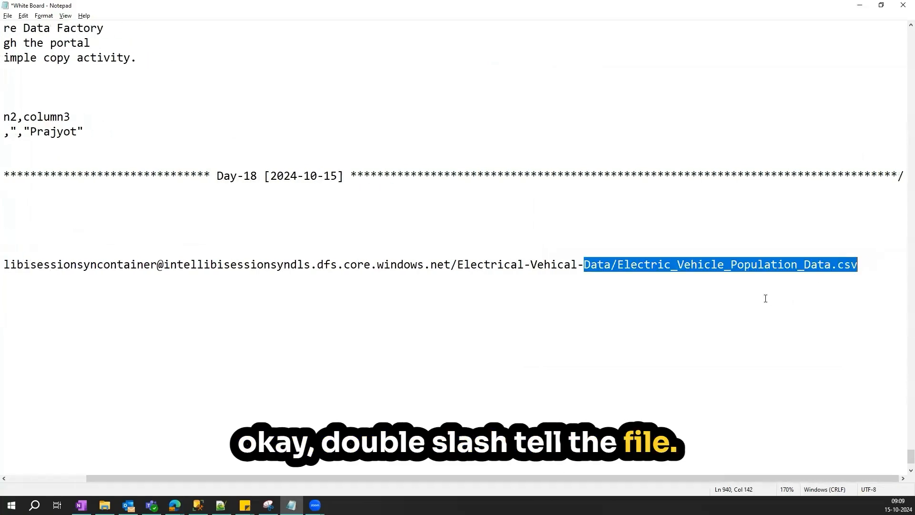
left_click(766, 299)
left_click_drag(584, 479, 731, 429)
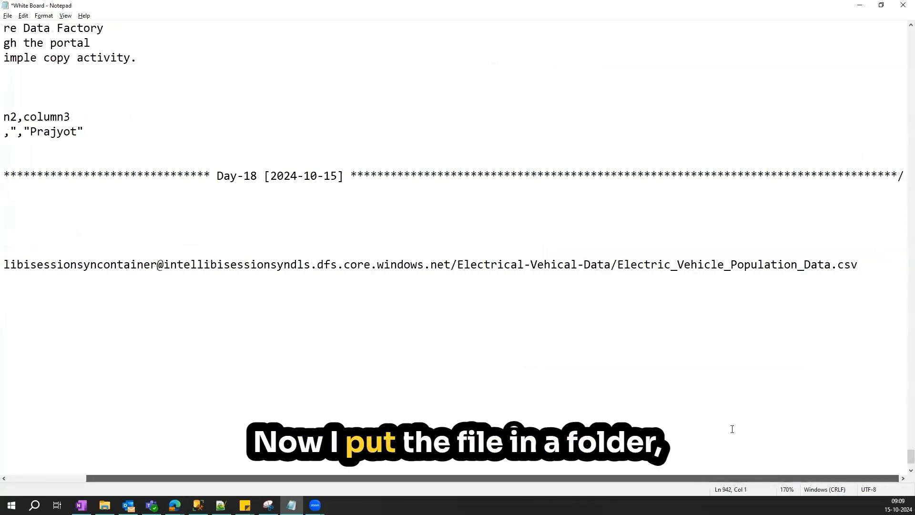
left_click_drag(611, 265, 458, 266)
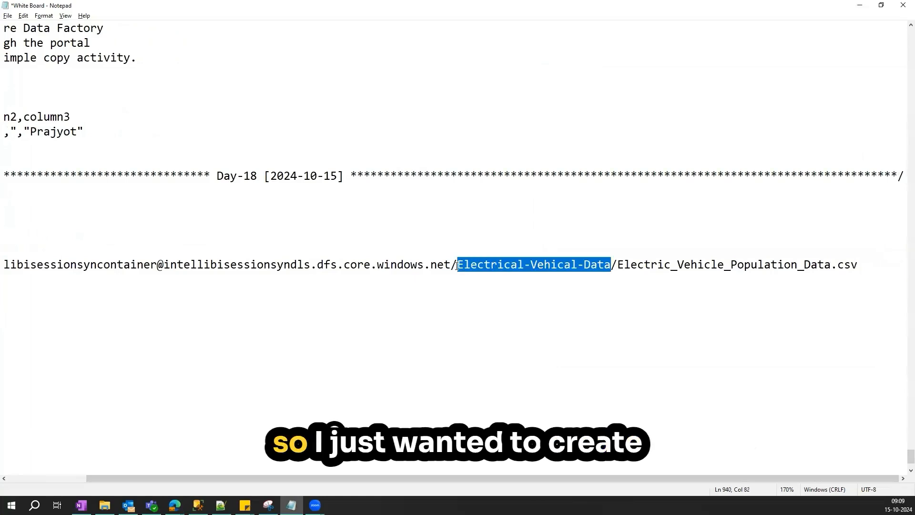
left_click(618, 353)
- Remove the file name from the path so it ends at the Electrical-Vehical-Data folder, and select the whole path
left_click_drag(652, 480, 731, 481)
left_click_drag(858, 265, 701, 260)
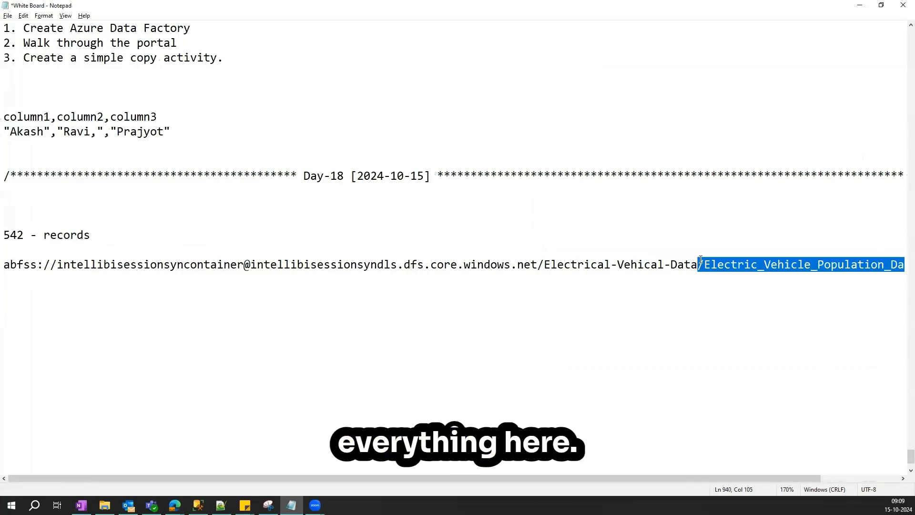
key("BackSpace")
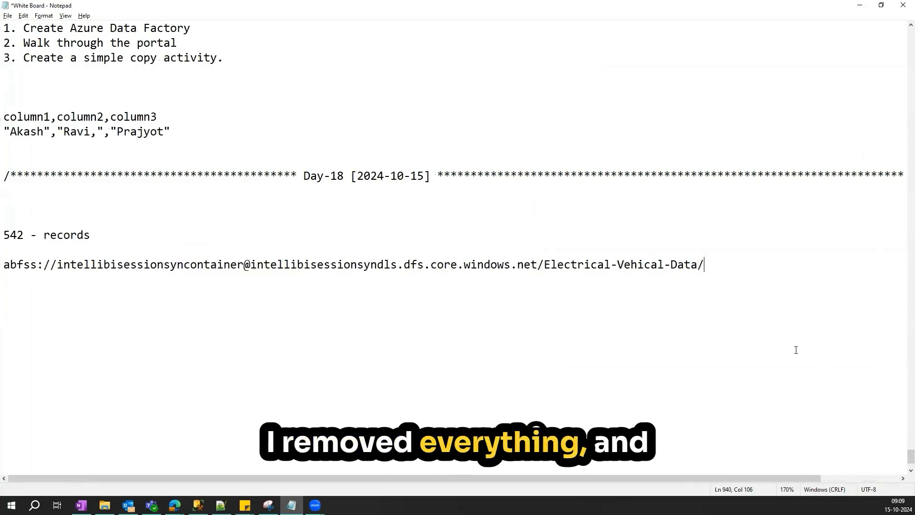
key("BackSpace")
left_click_drag(707, 262, 4, 260)
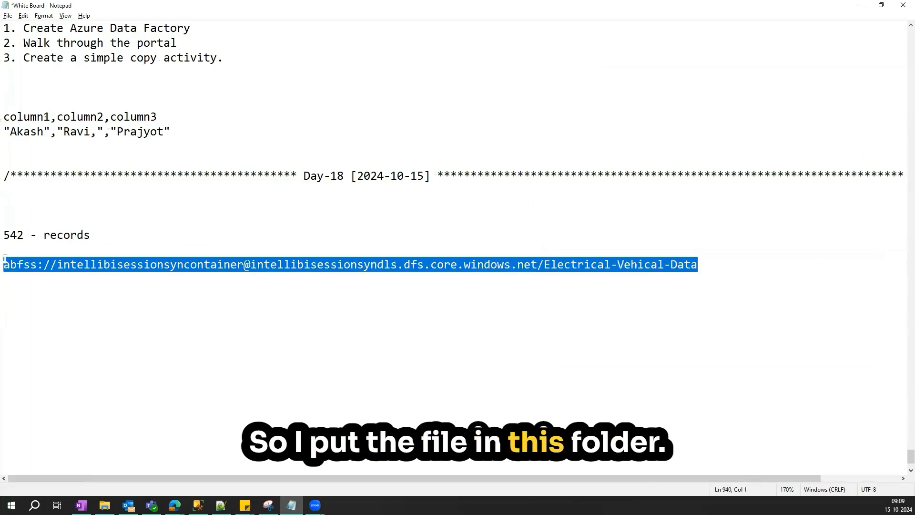